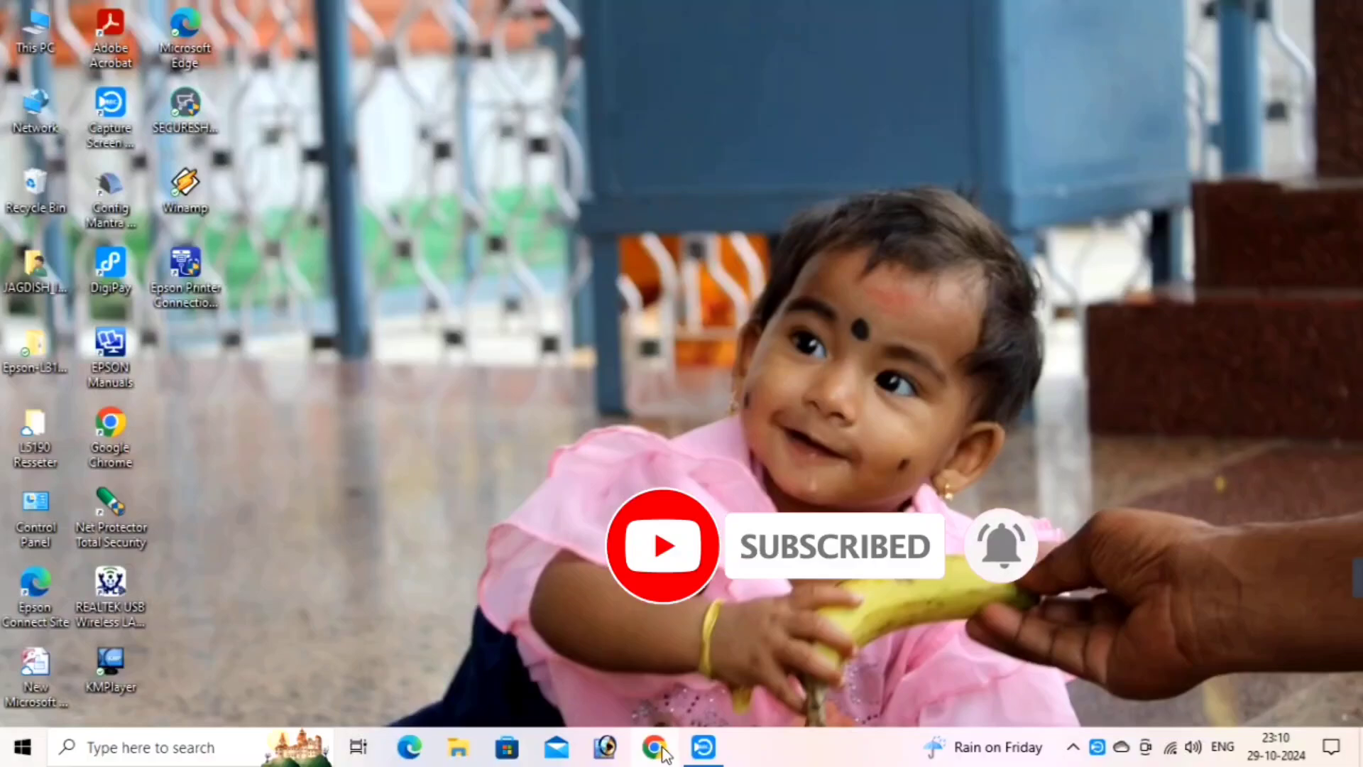
In Chrome, search Google for 'nadakacheri' to reach the nadakacheri.karnataka.gov.in AJSK home page
{"action": "left_click", "coordinate": [662, 749]}
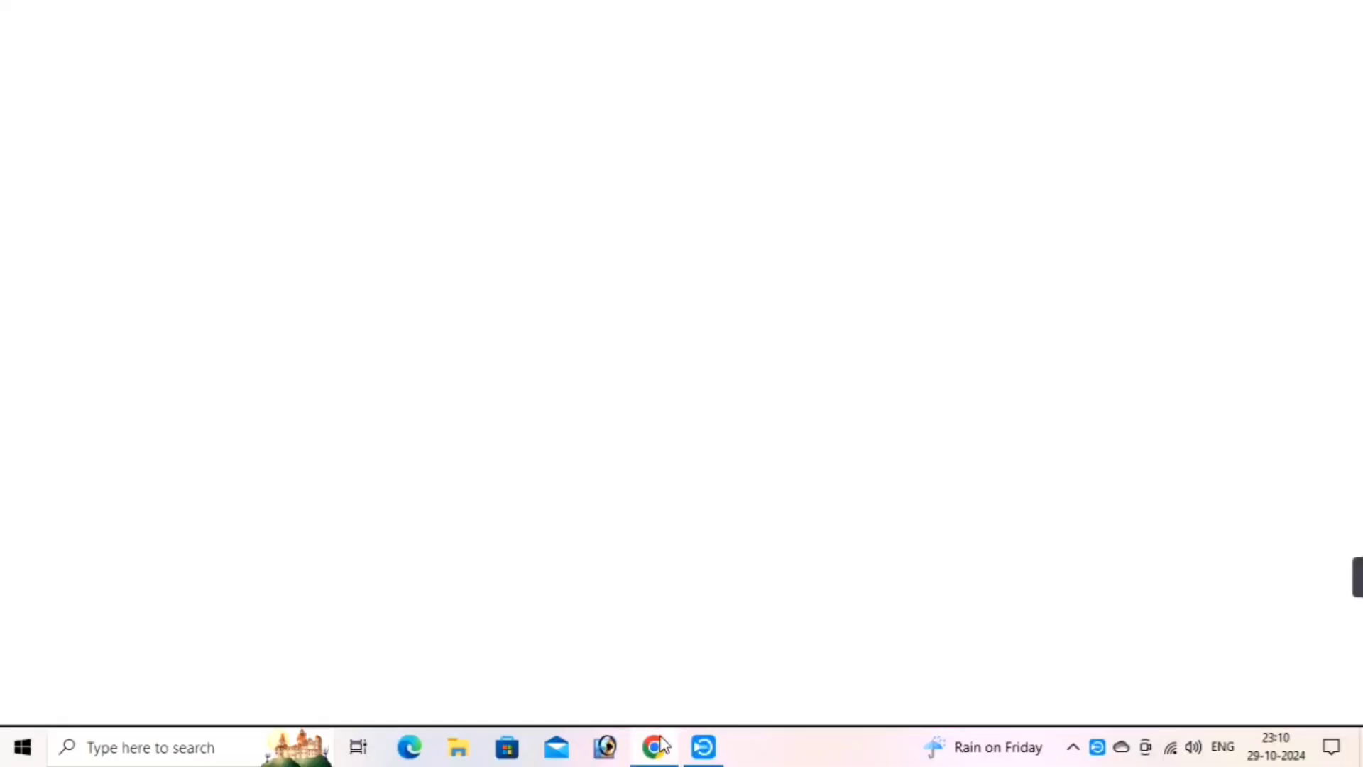
{"action": "left_click", "coordinate": [567, 398]}
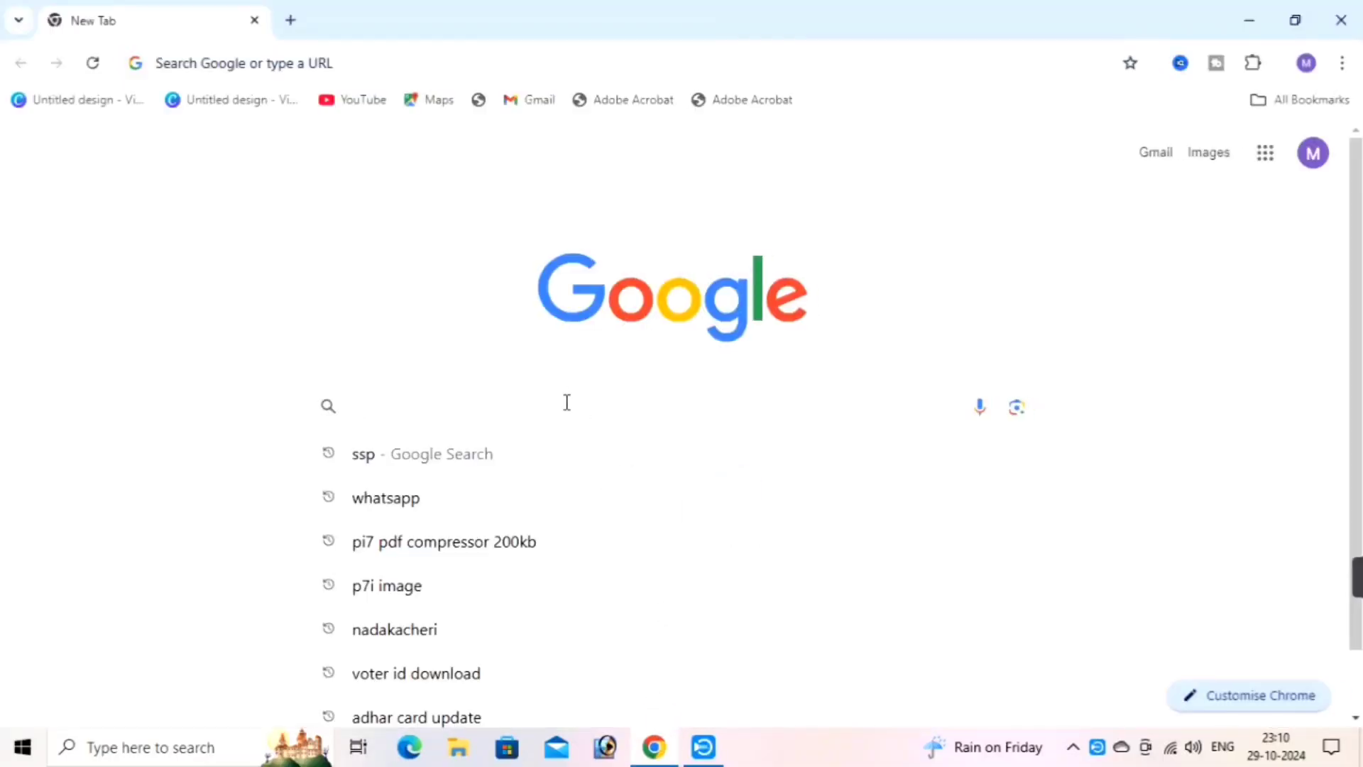
{"action": "type", "text": "nada"}
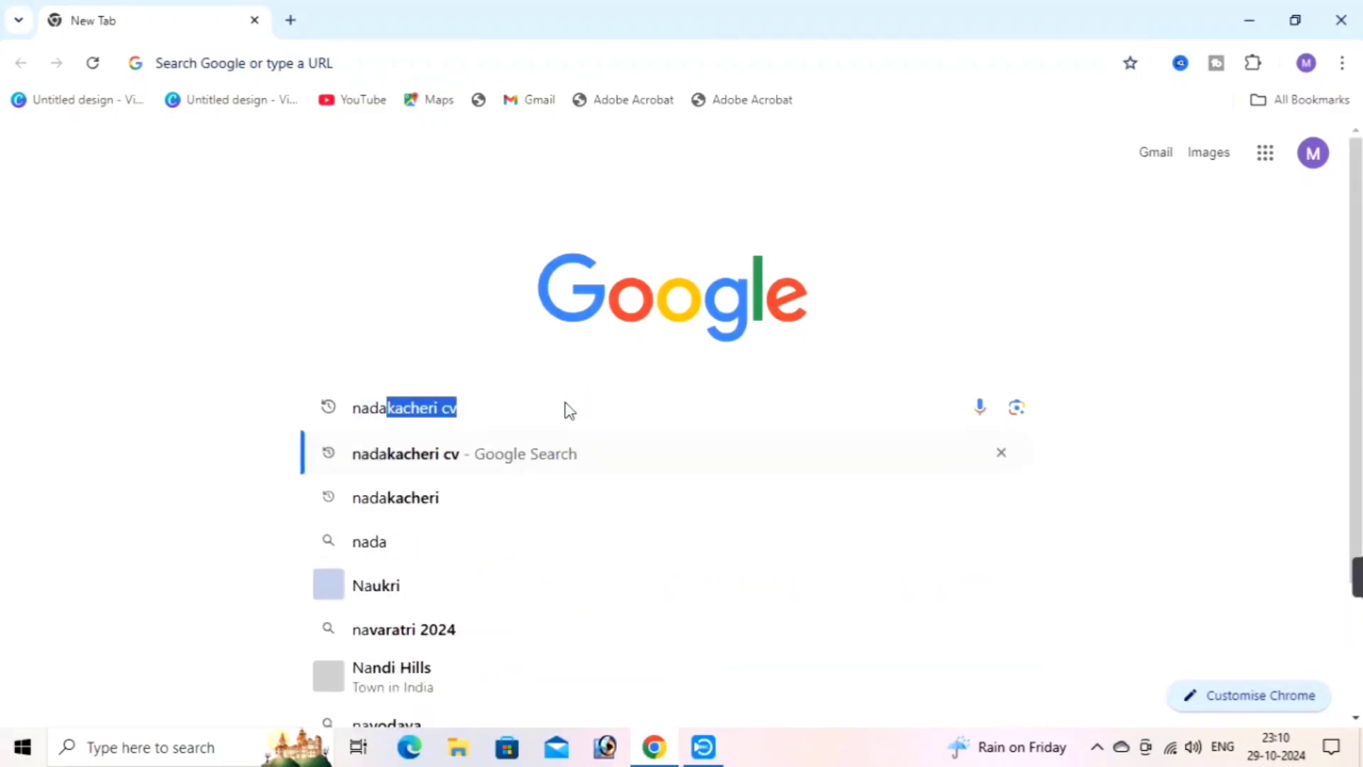
{"action": "key", "text": "End"}
{"action": "key", "text": "BackSpace"}
{"action": "key", "text": "BackSpace"}
{"action": "key", "text": "BackSpace"}
{"action": "key", "text": "Return"}
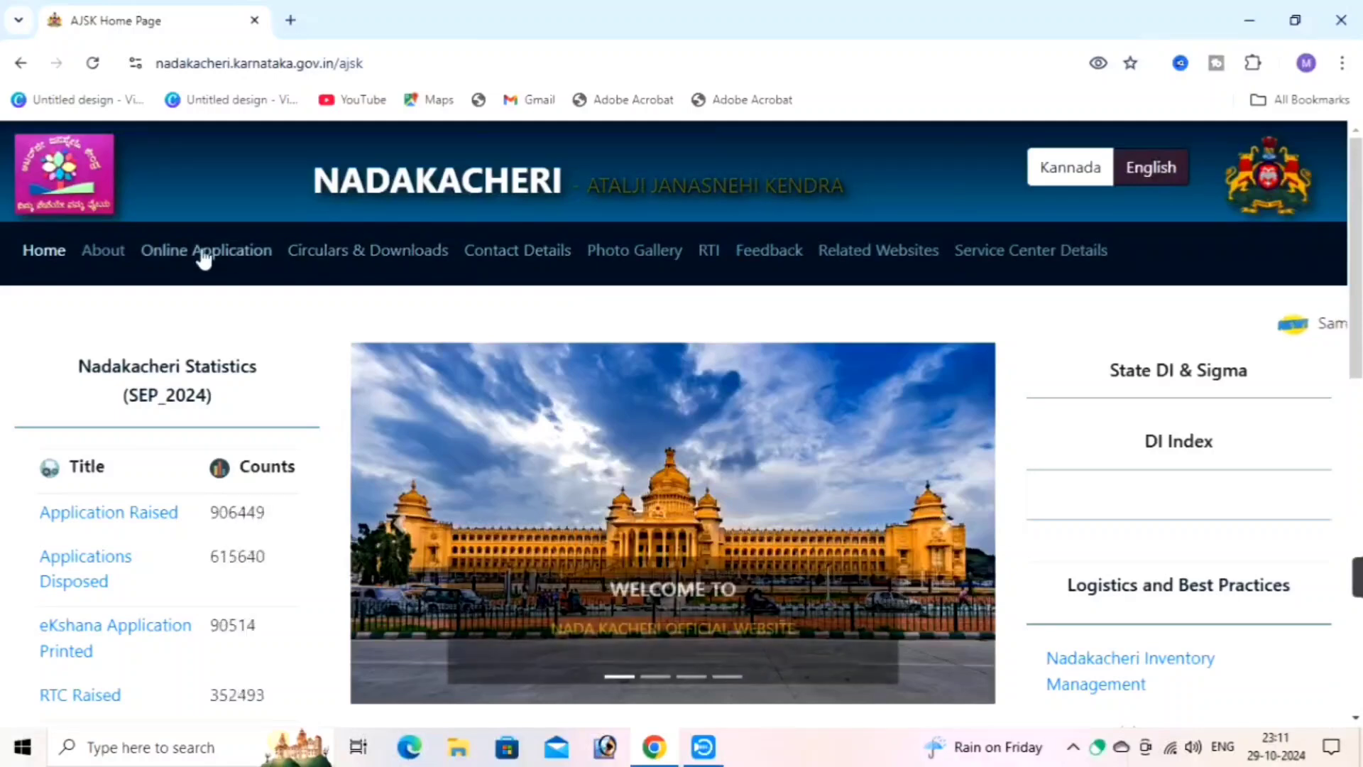
Log in to Apply Online with the registered mobile number and the OTP sent to it
{"action": "mouse_move", "coordinate": [206, 260]}
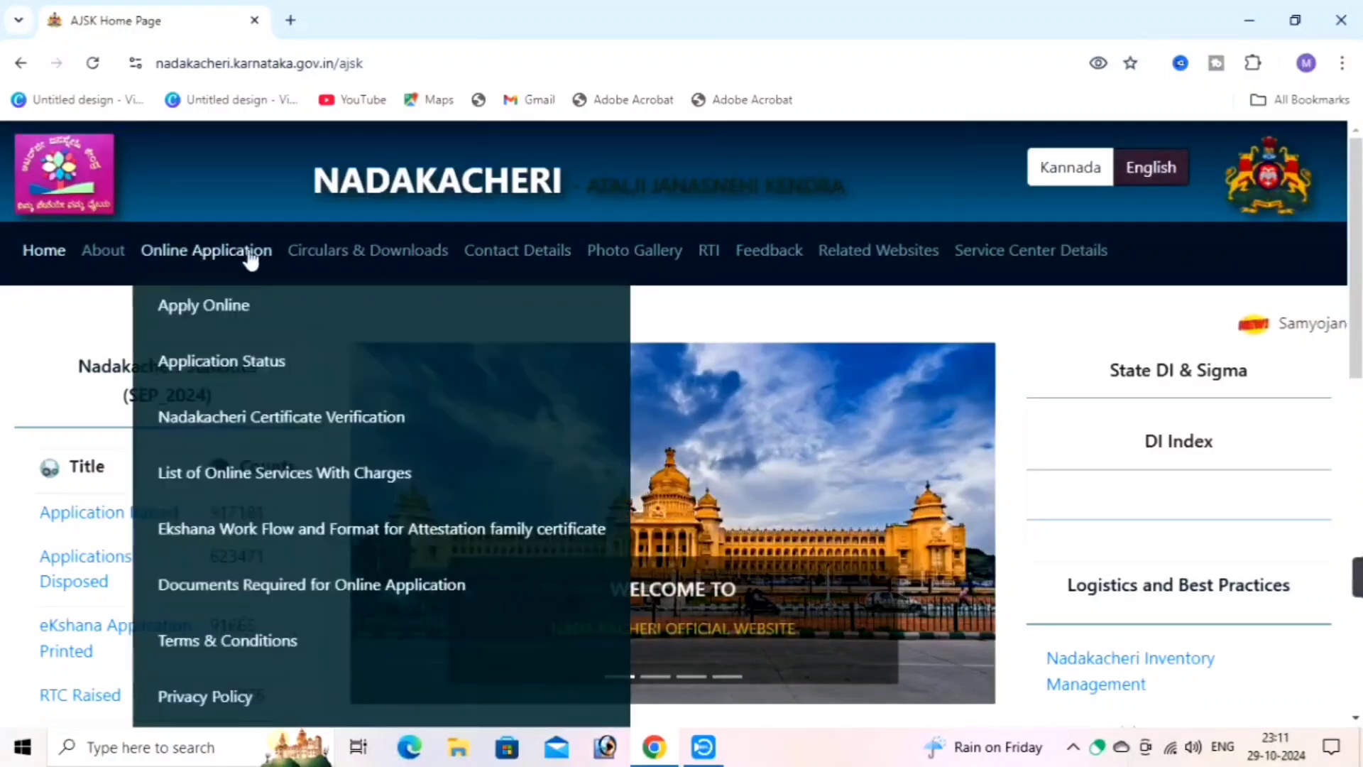
{"action": "left_click", "coordinate": [218, 317]}
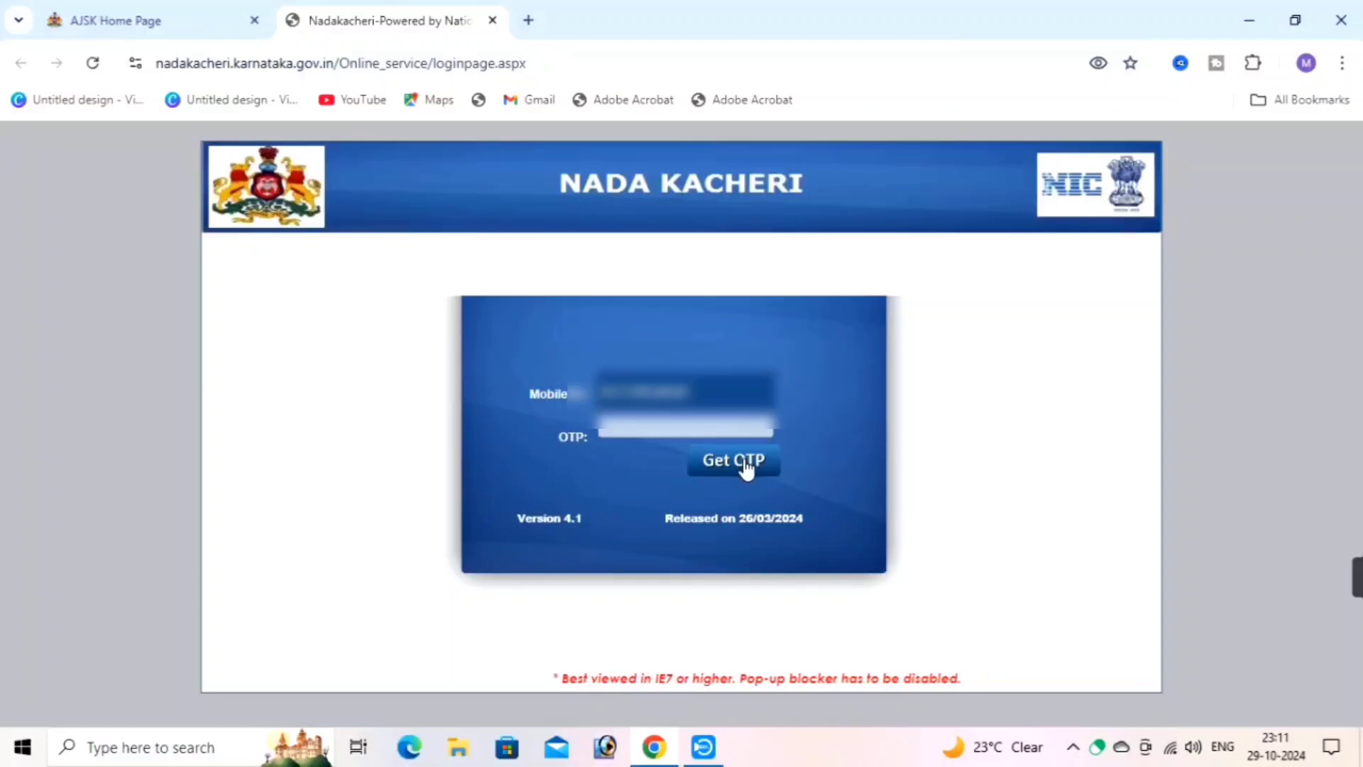
{"action": "left_click", "coordinate": [738, 462]}
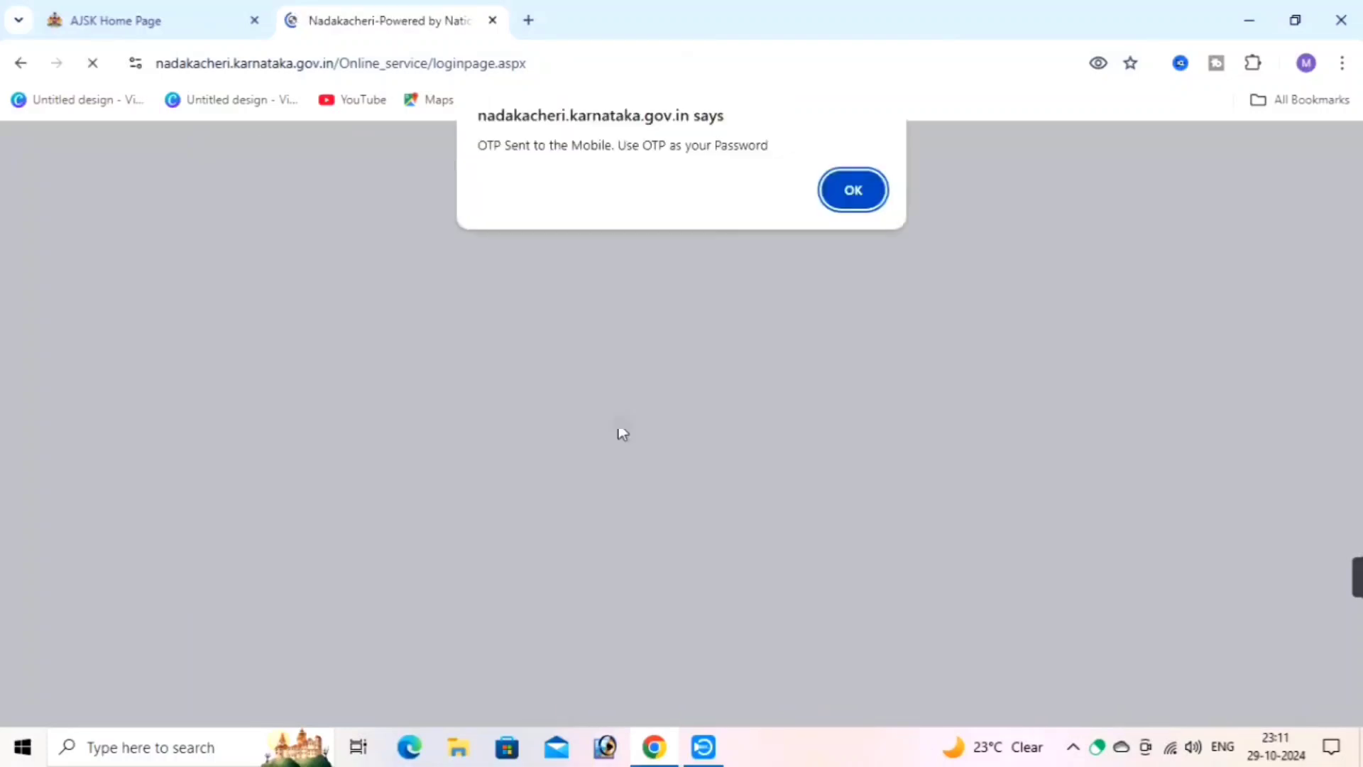
{"action": "left_click", "coordinate": [839, 207]}
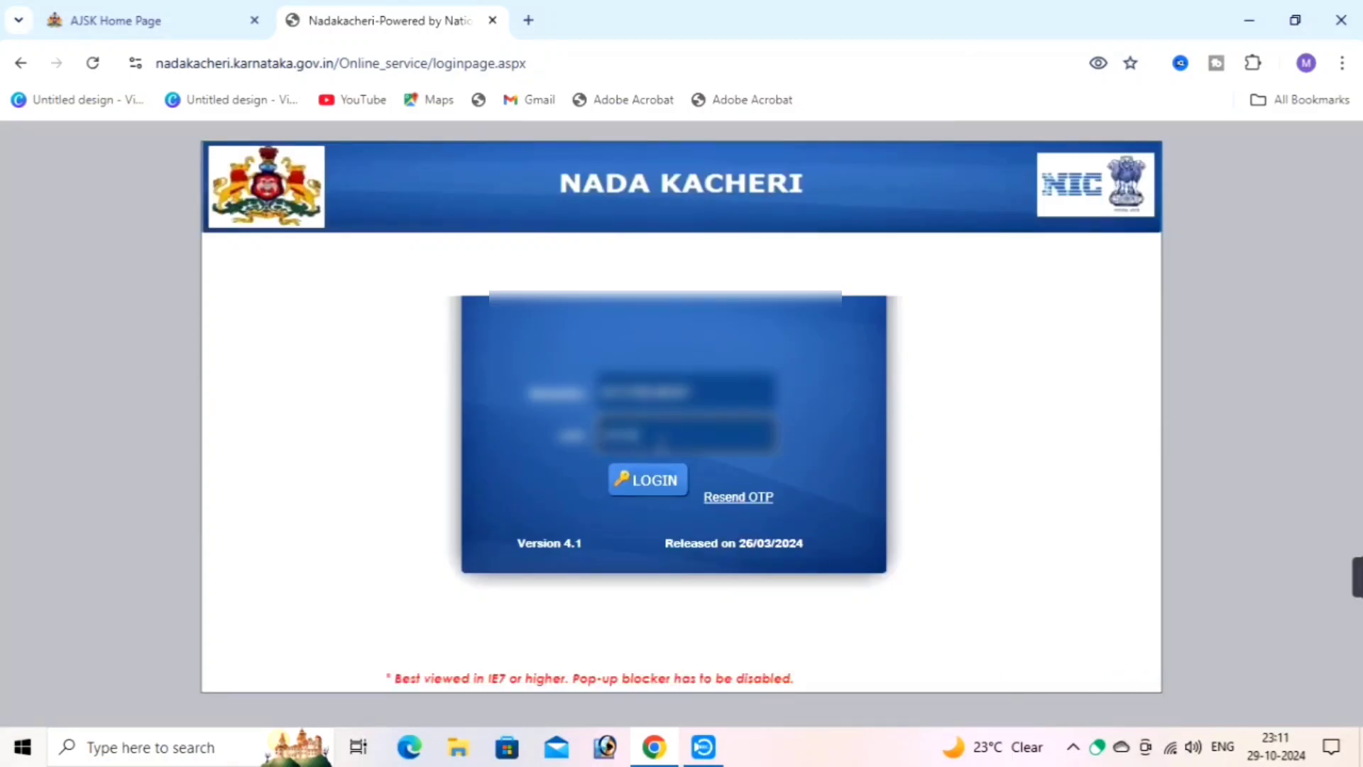
{"action": "left_click", "coordinate": [645, 487]}
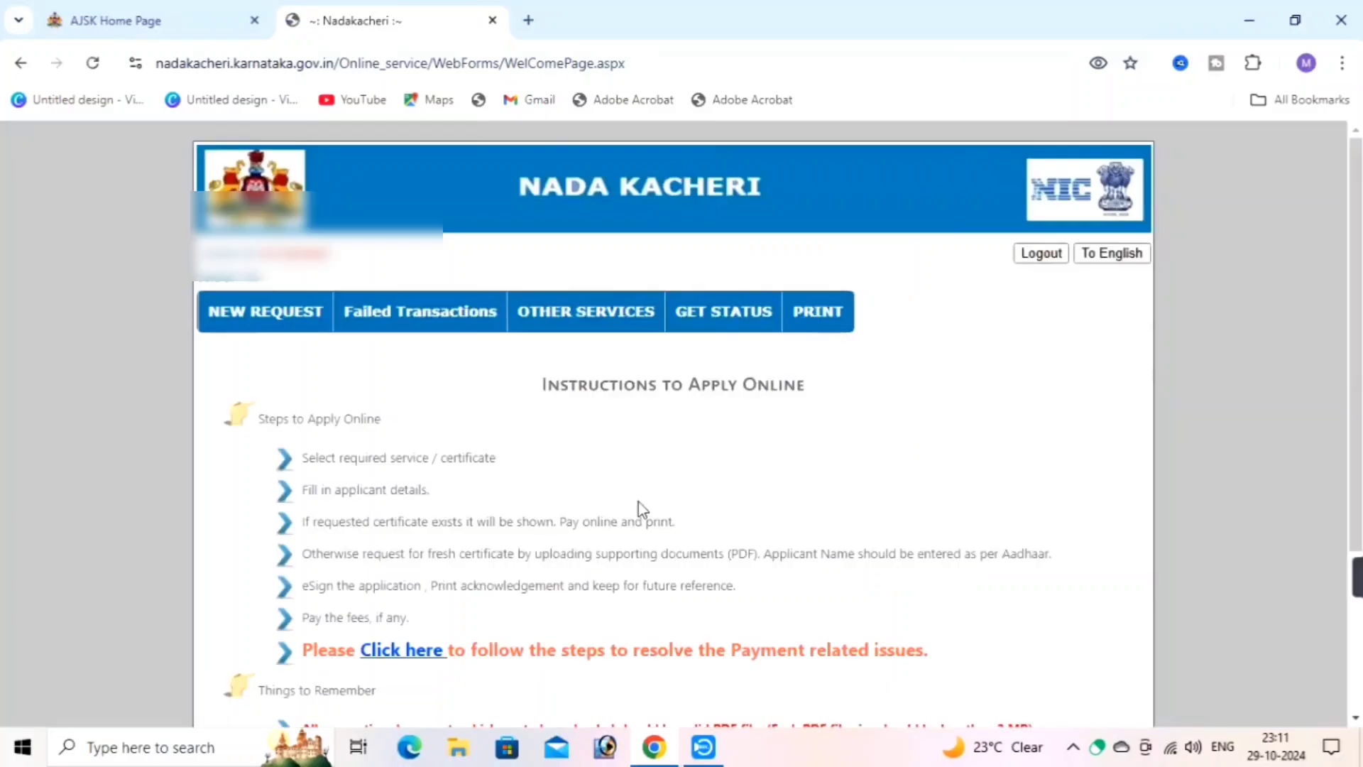
Start a new Caste Certificate request and select the ಜಾತಿ ಪ್ರಮಾಣಪತ್ರ service in the new portal
{"action": "mouse_move", "coordinate": [323, 326]}
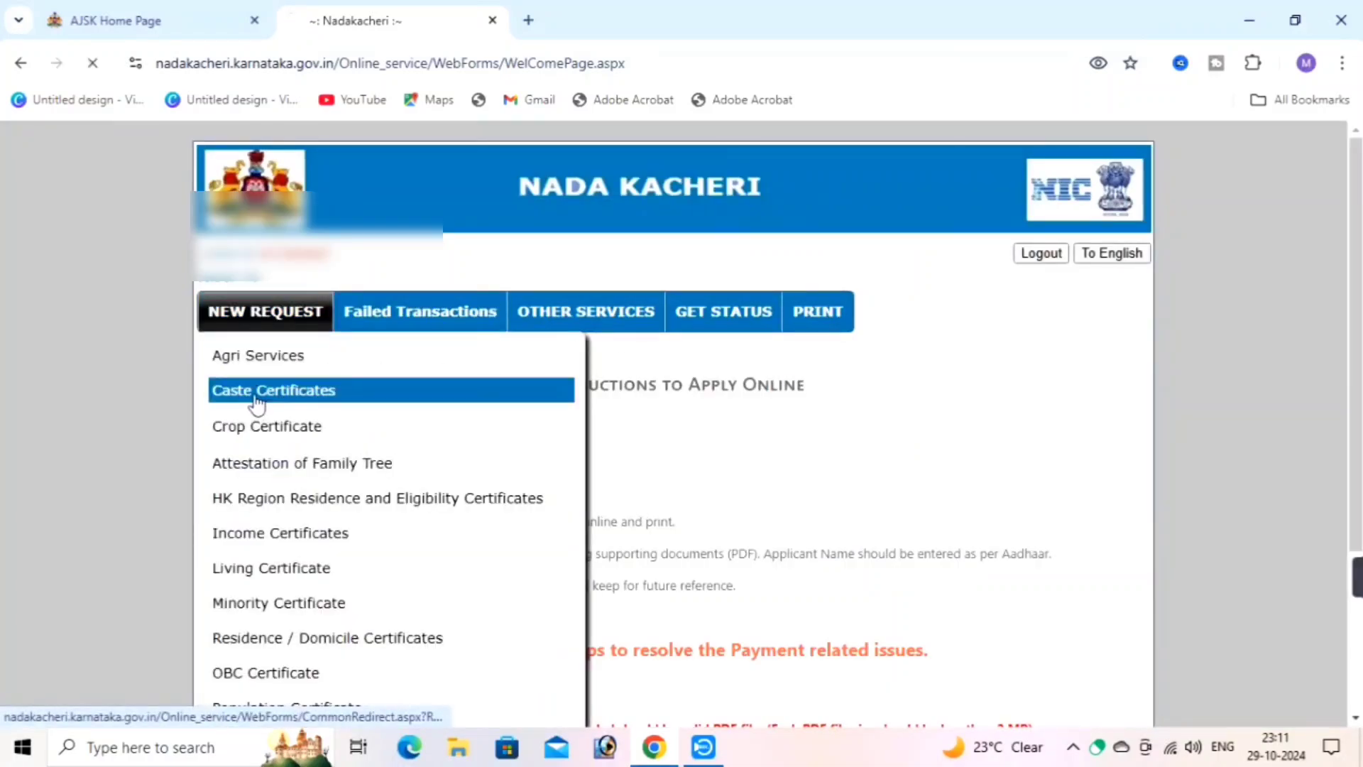
{"action": "left_click", "coordinate": [257, 403]}
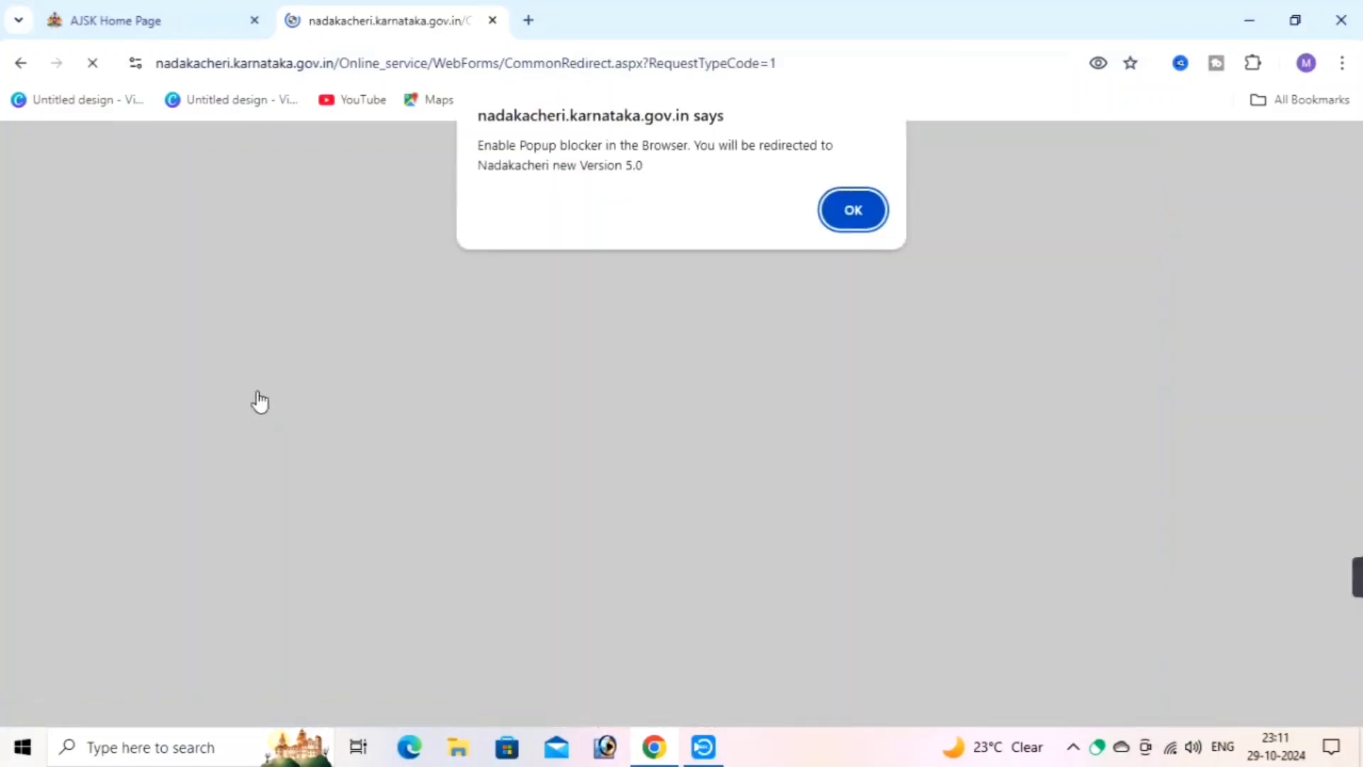
{"action": "left_click", "coordinate": [865, 220]}
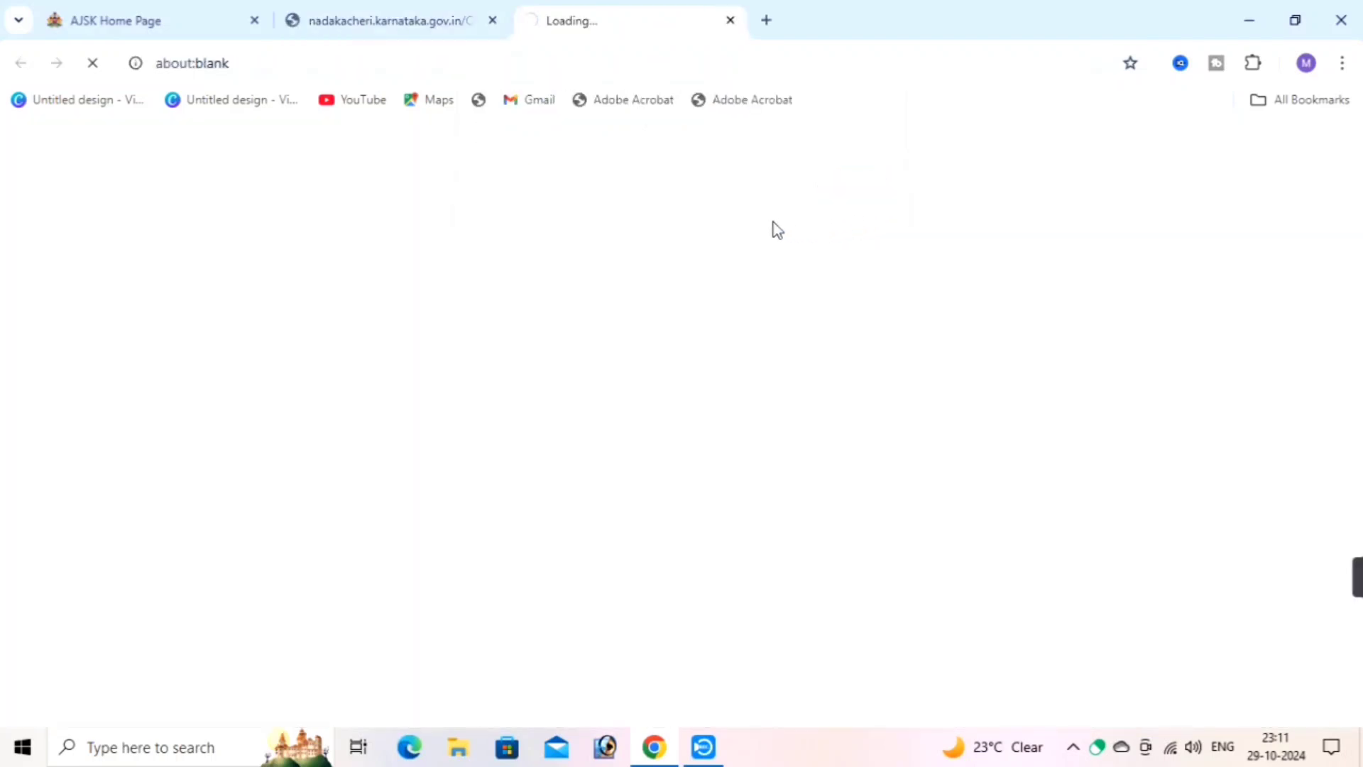
{"action": "mouse_move", "coordinate": [150, 278]}
{"action": "mouse_move", "coordinate": [148, 338]}
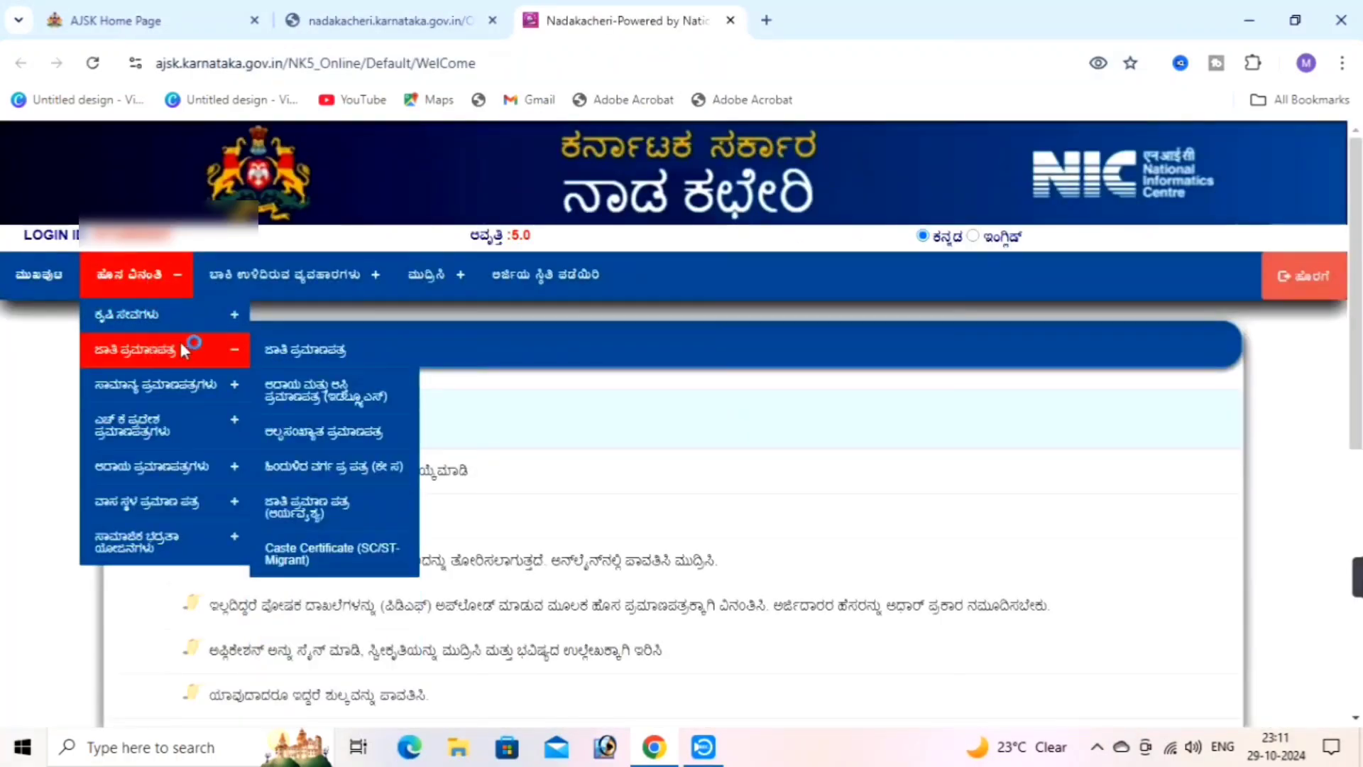
{"action": "left_click", "coordinate": [314, 355]}
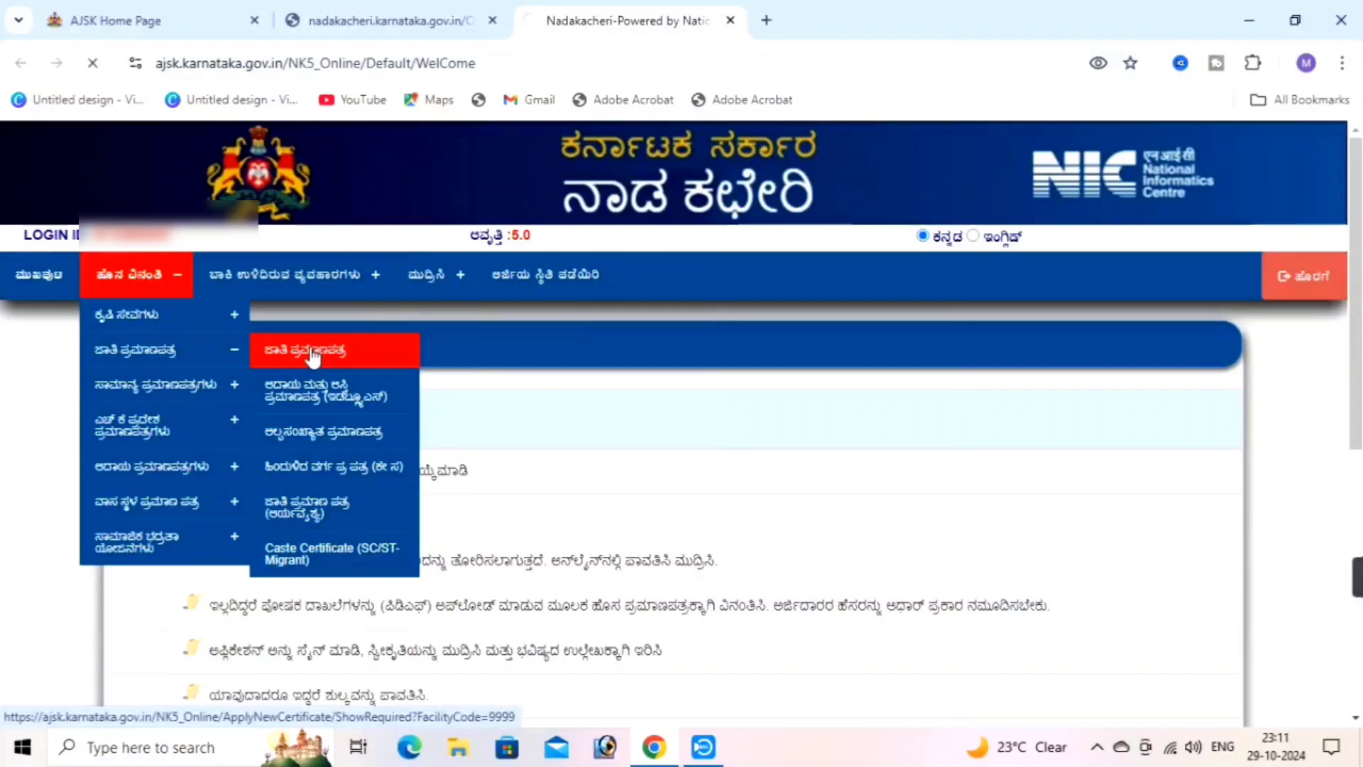
Continue past the required documents list and answer ಇಲ್ಲ (No) to the ration card question
{"action": "scroll", "coordinate": [773, 462], "scroll_direction": "down", "scroll_amount": 8}
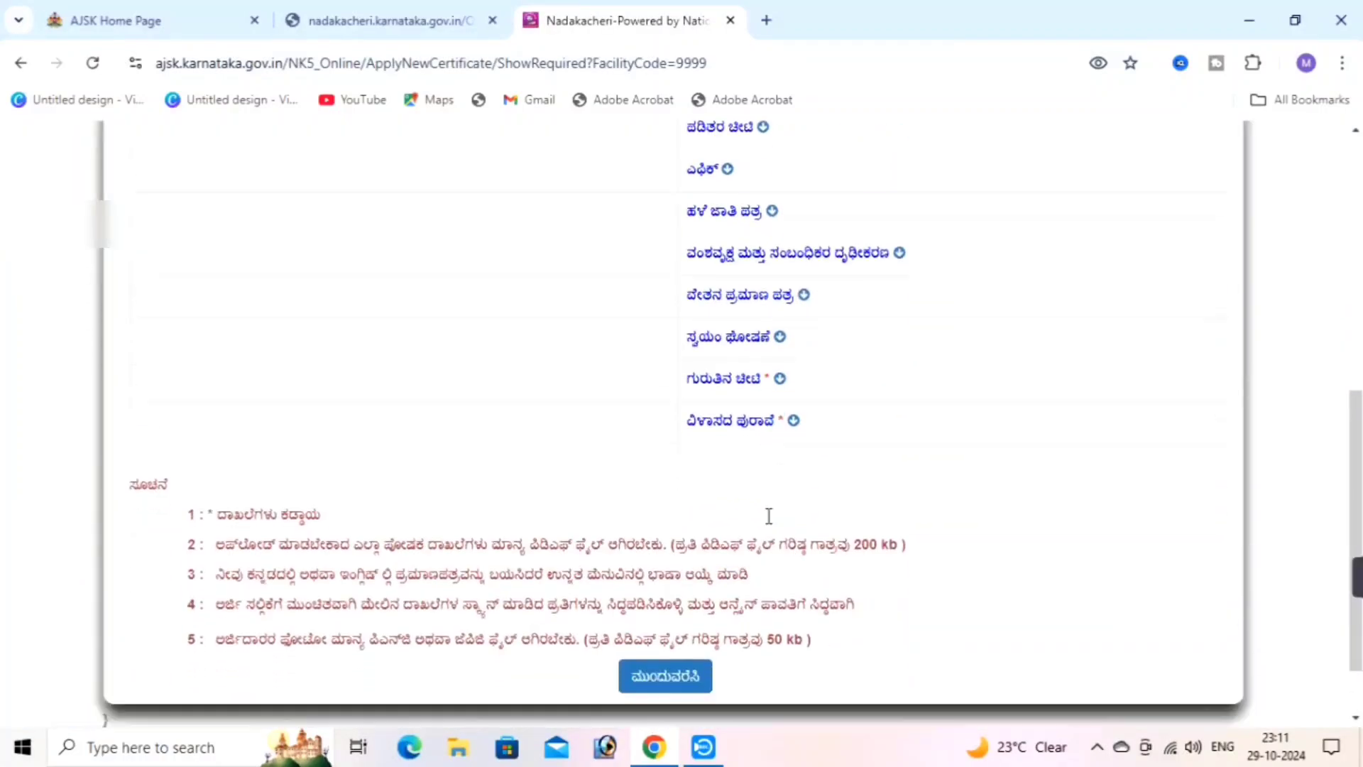
{"action": "scroll", "coordinate": [769, 516], "scroll_direction": "down", "scroll_amount": 2}
{"action": "left_click", "coordinate": [690, 595]}
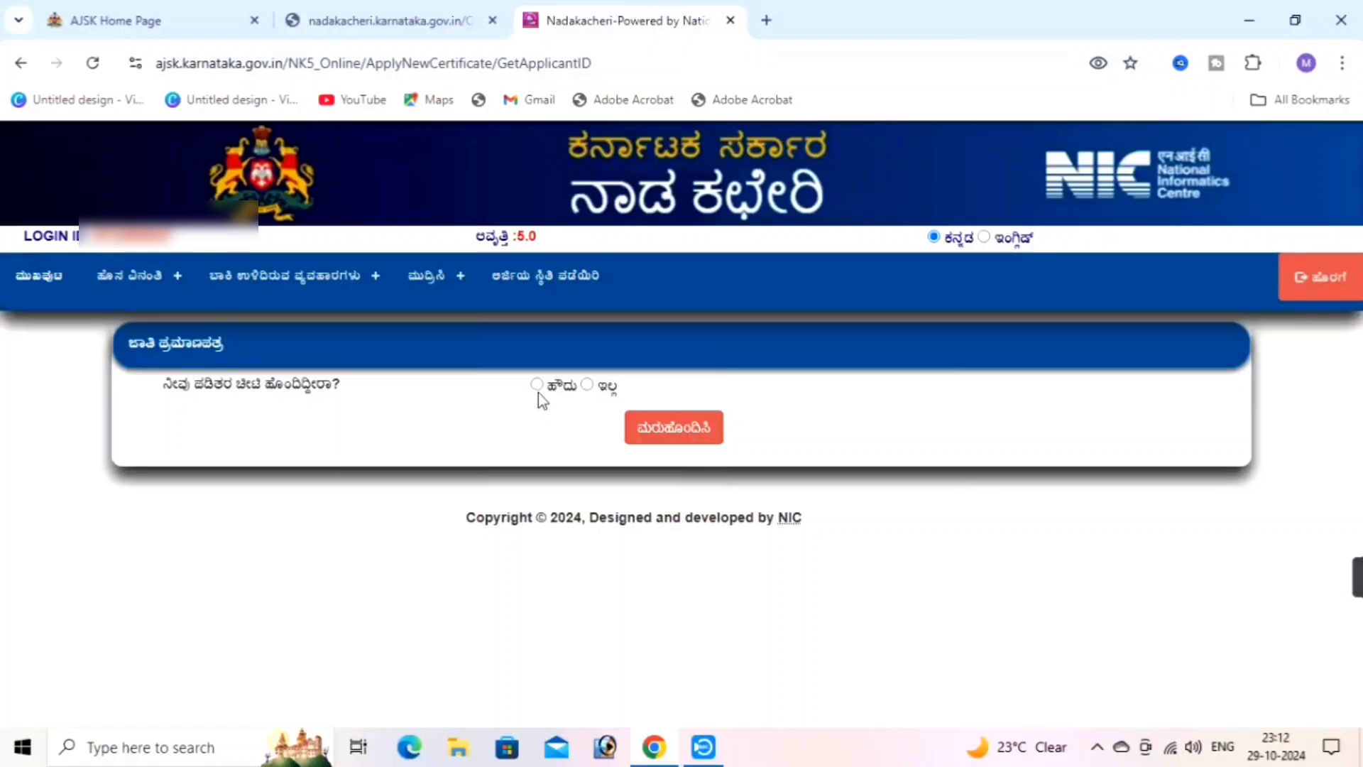
{"action": "left_click", "coordinate": [586, 384]}
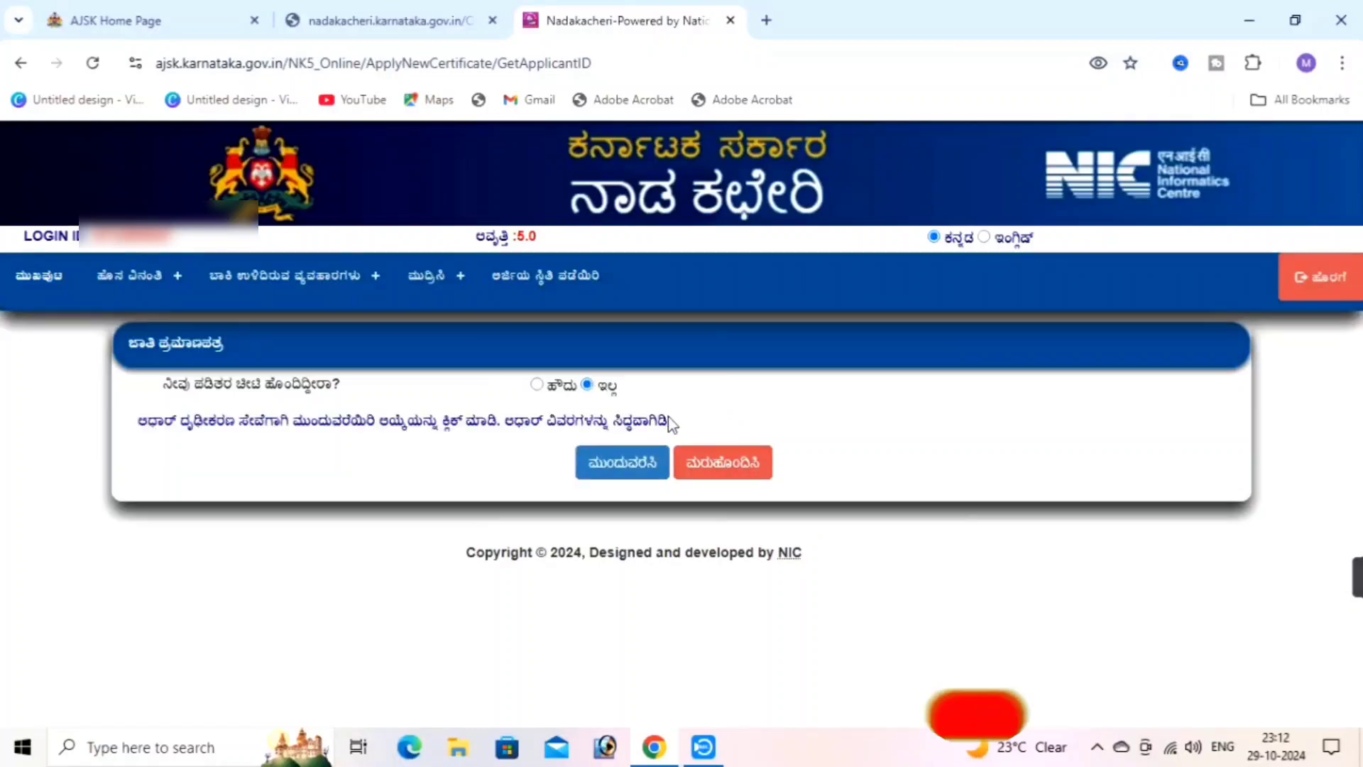
{"action": "left_click", "coordinate": [622, 462]}
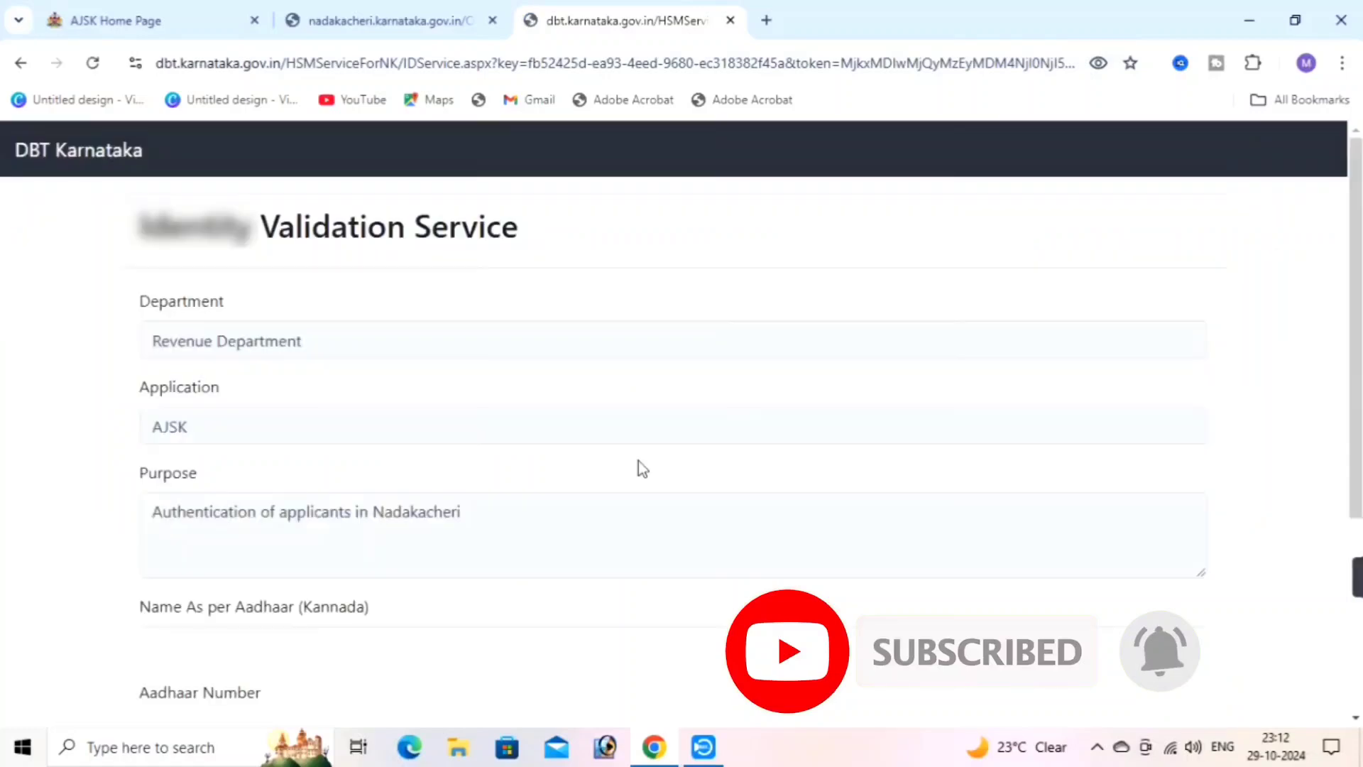
Submit the Aadhaar consent on the DBT Karnataka Identity Validation Service page
{"action": "scroll", "coordinate": [356, 441], "scroll_direction": "down", "scroll_amount": 3}
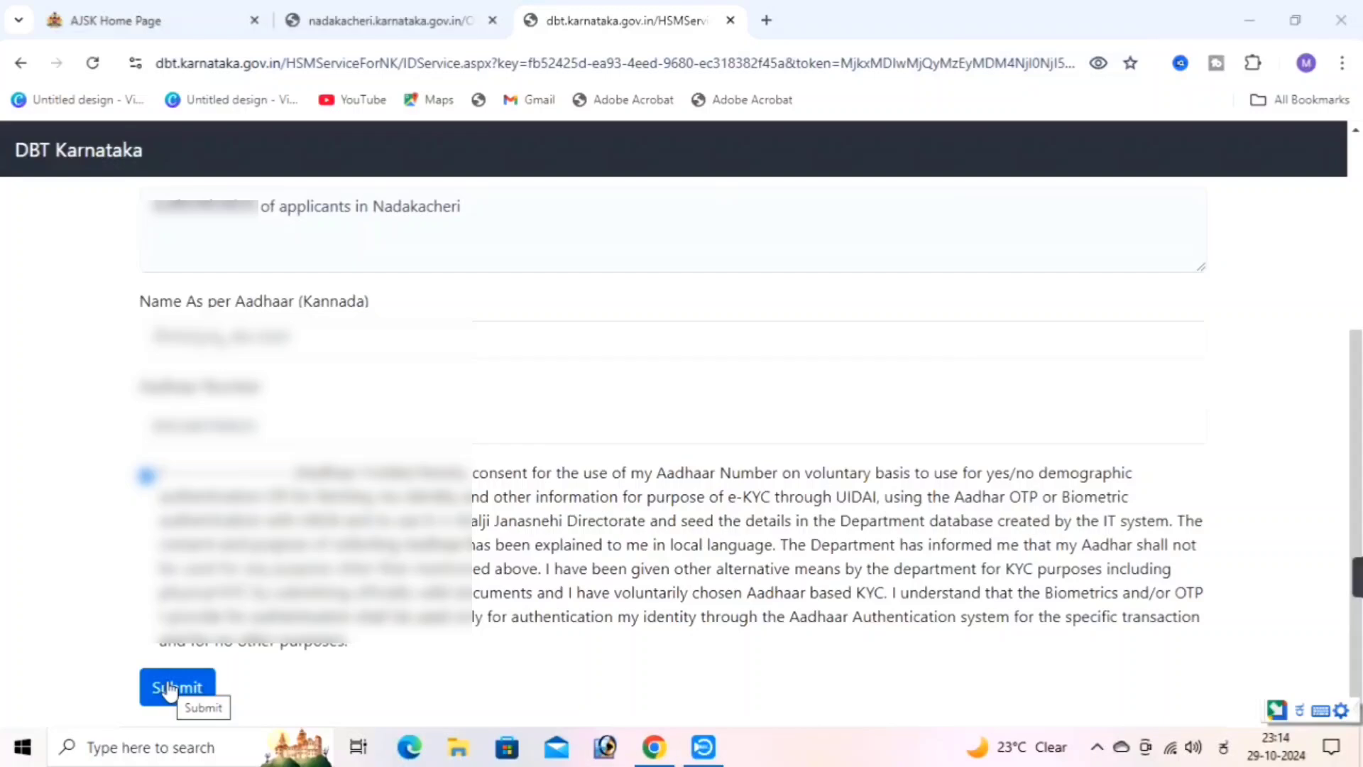
{"action": "left_click", "coordinate": [167, 690]}
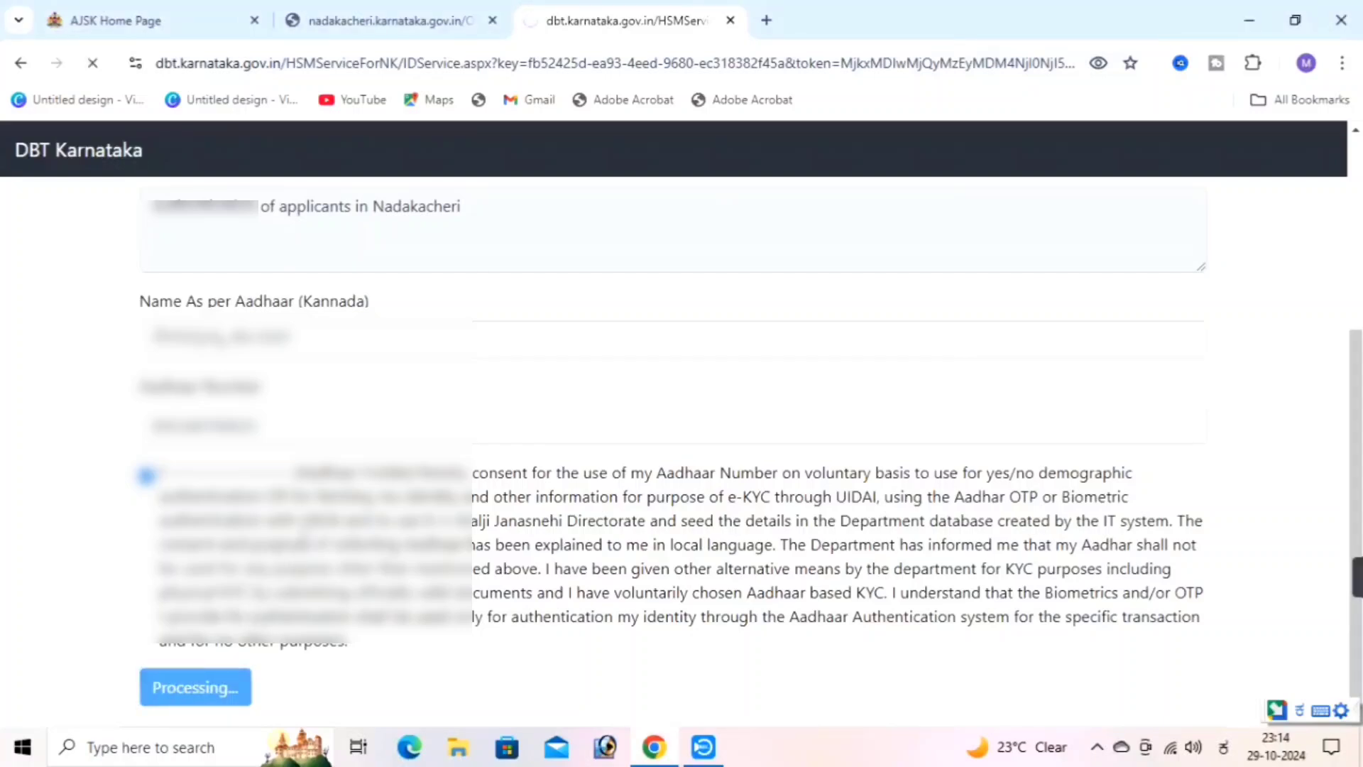
{"action": "mouse_move", "coordinate": [1356, 577]}
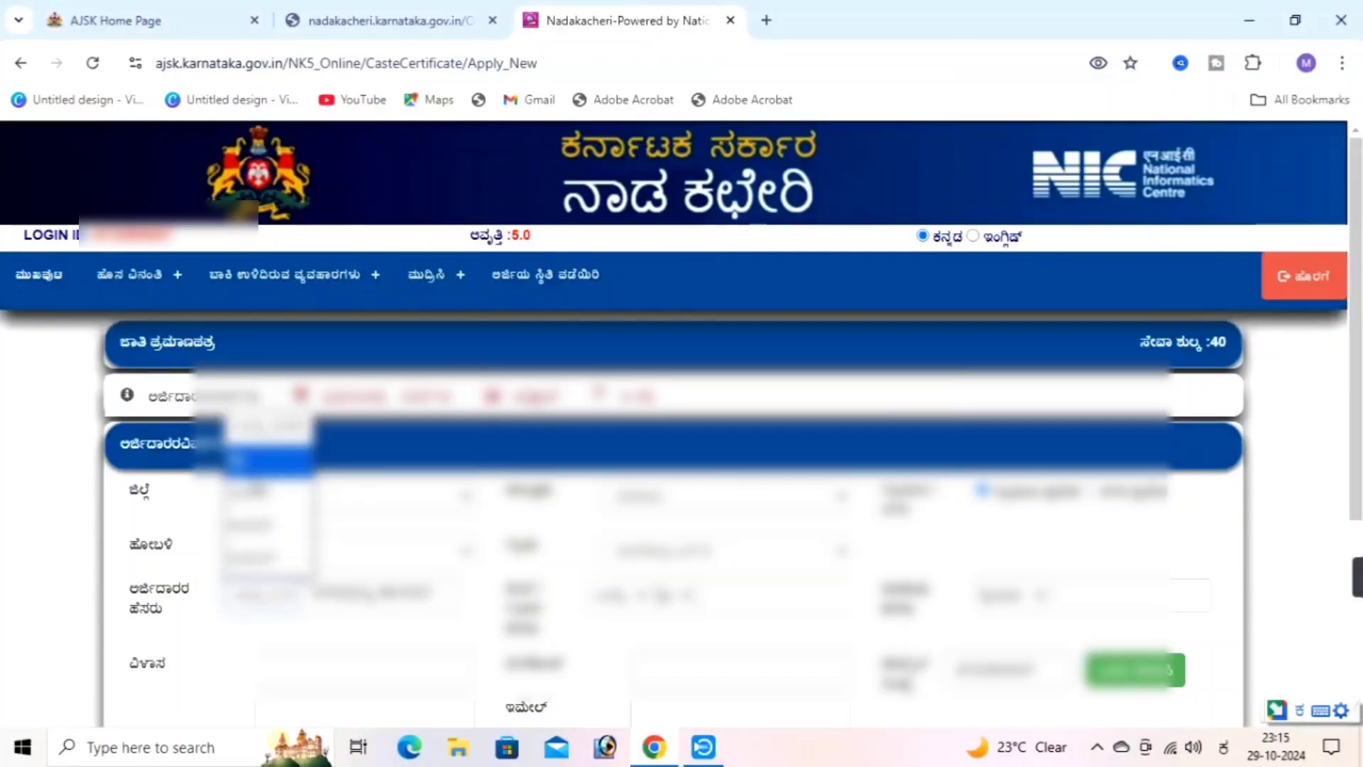
Choose the name titles and enter the parent names, converted into Kannada script
{"action": "left_click", "coordinate": [257, 462]}
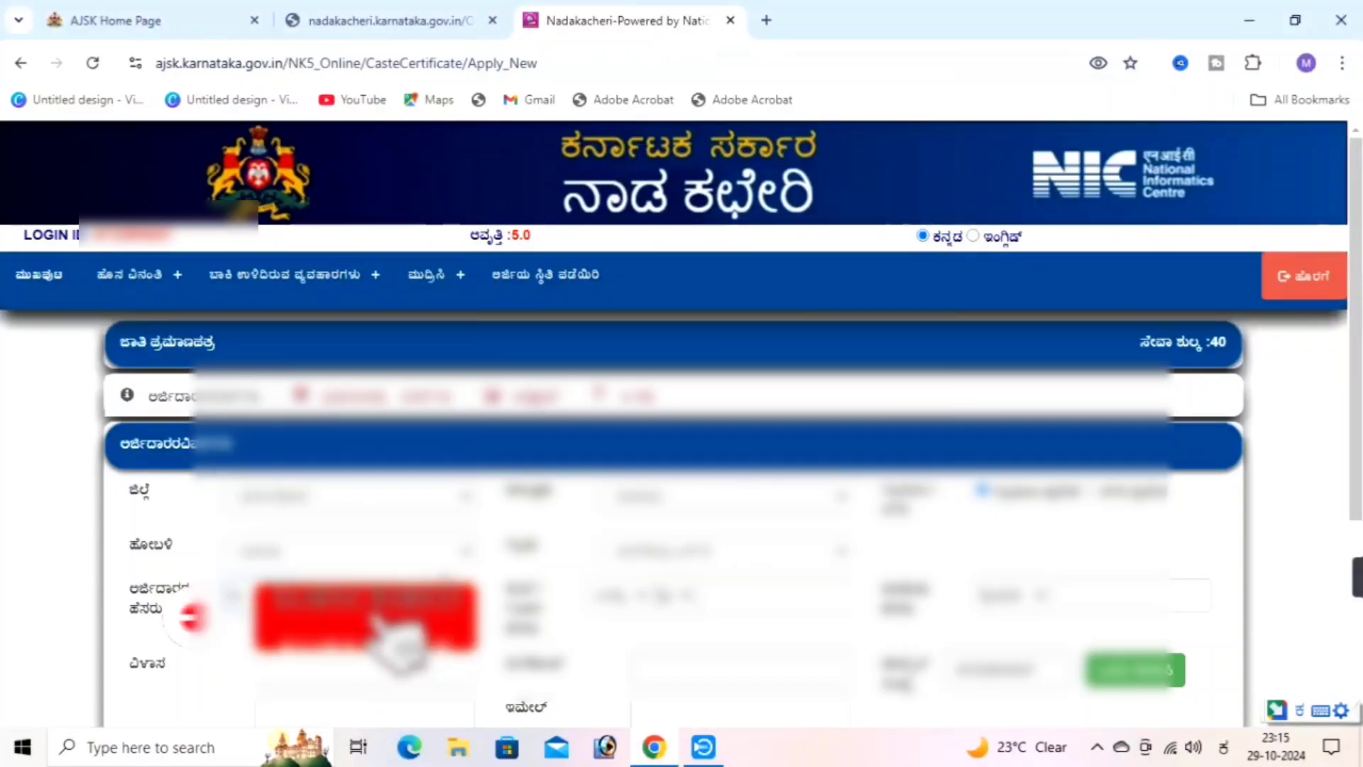
{"action": "left_click", "coordinate": [608, 597]}
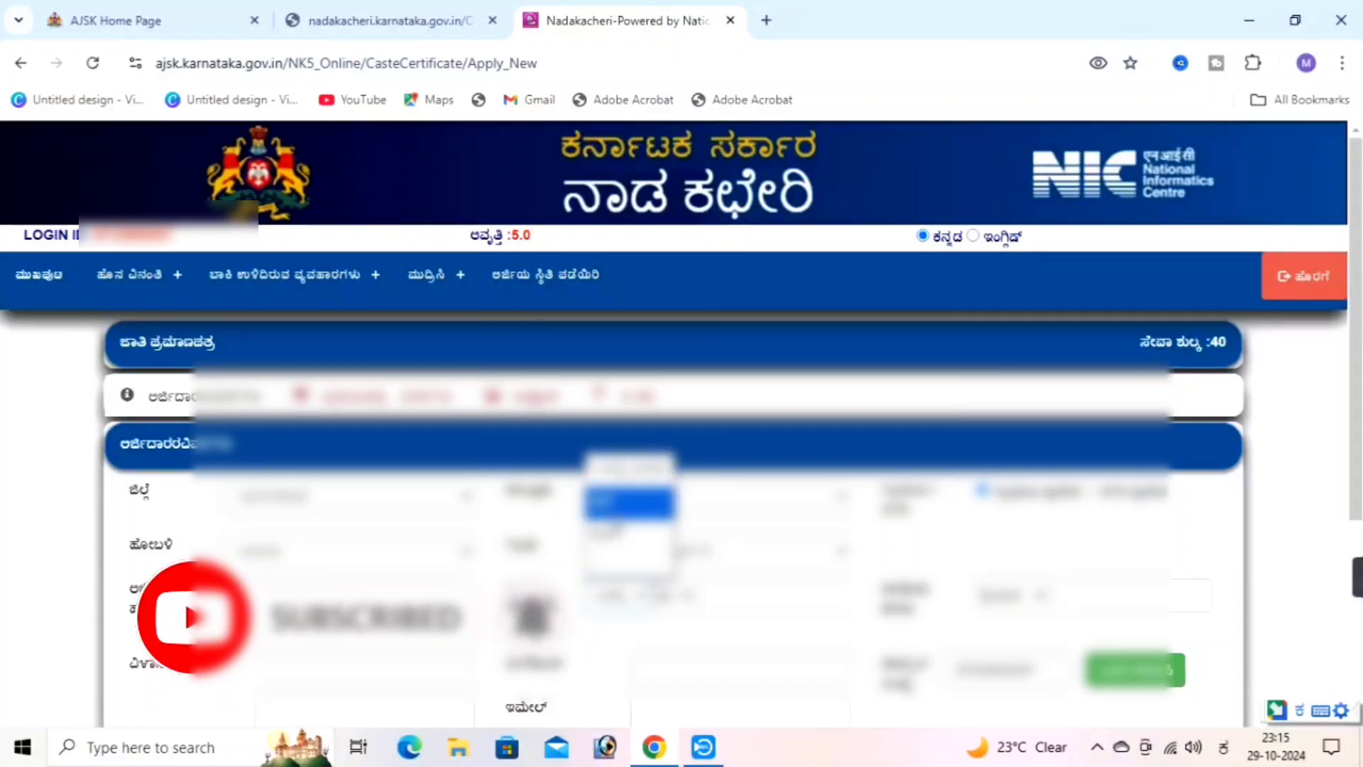
{"action": "left_click", "coordinate": [612, 517]}
{"action": "left_click", "coordinate": [730, 596]}
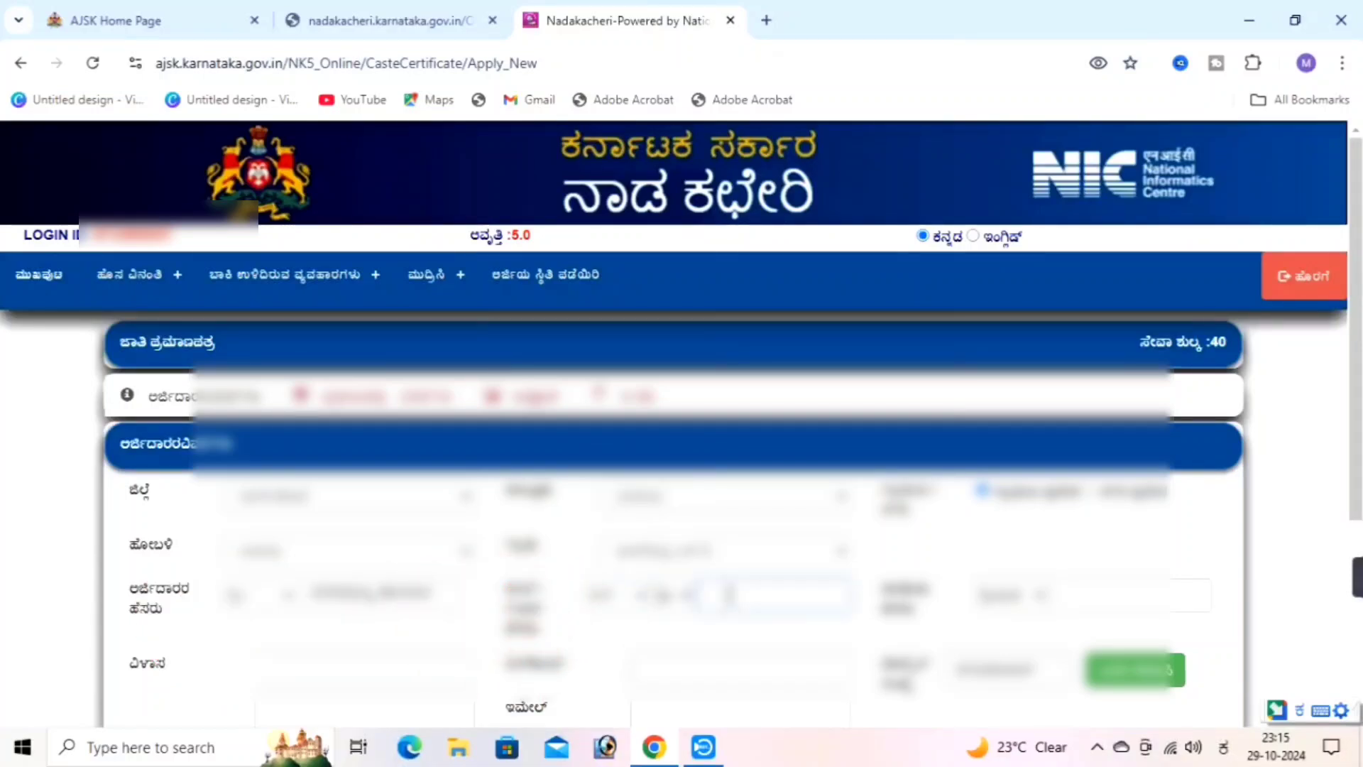
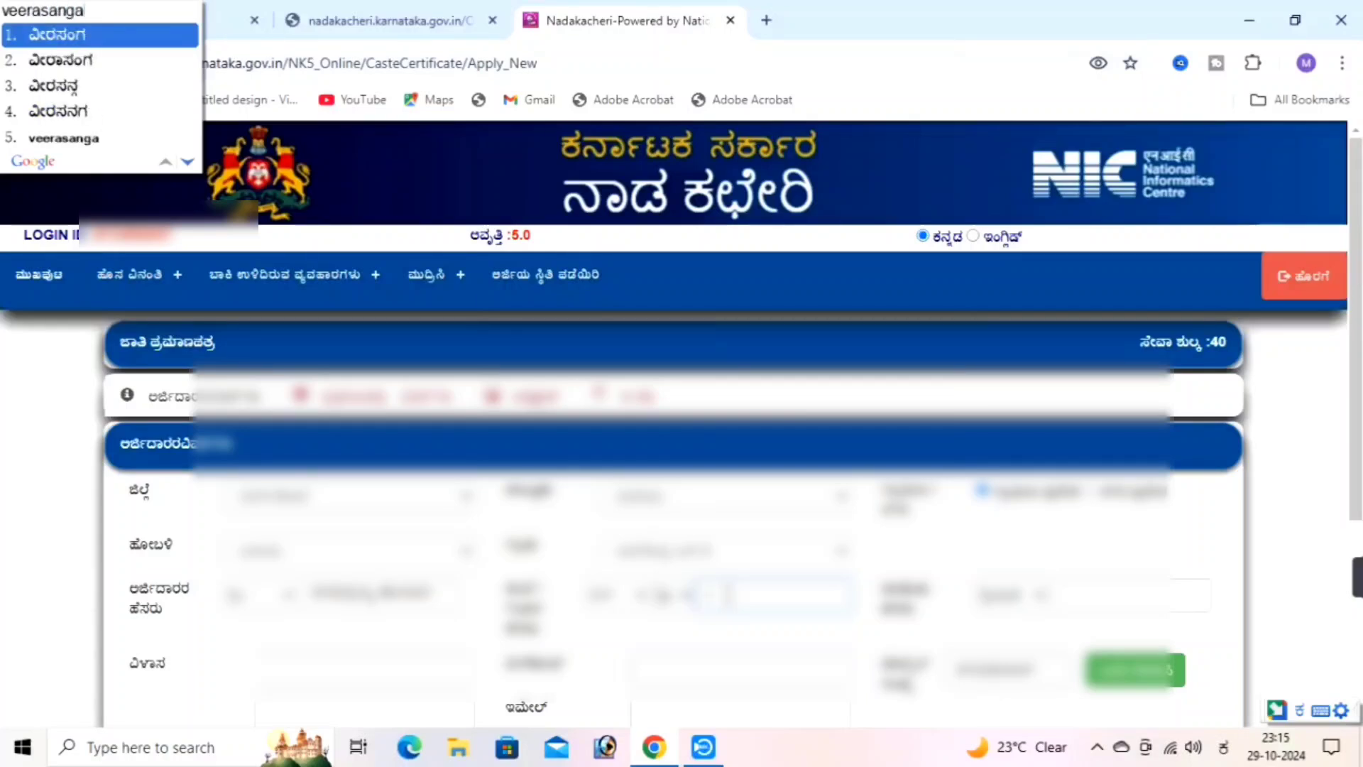
{"action": "key", "text": "space"}
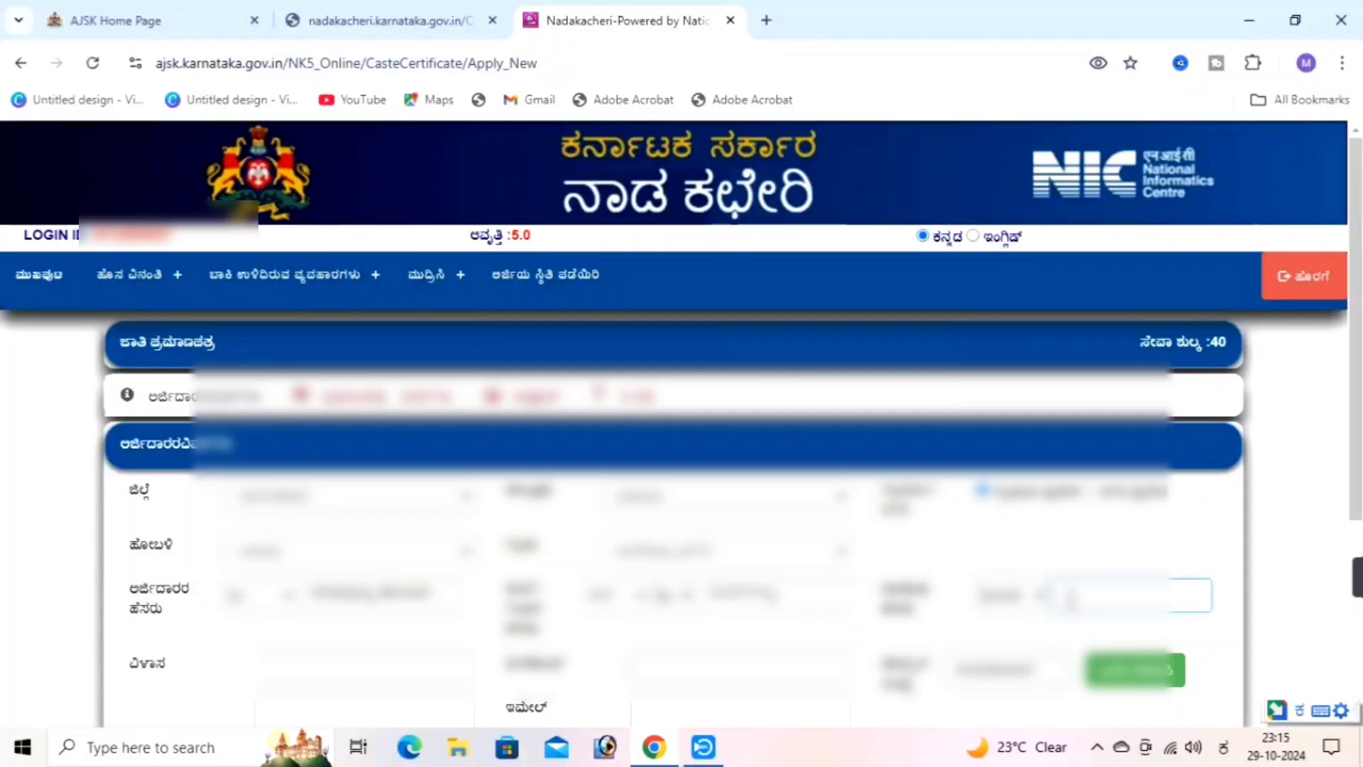
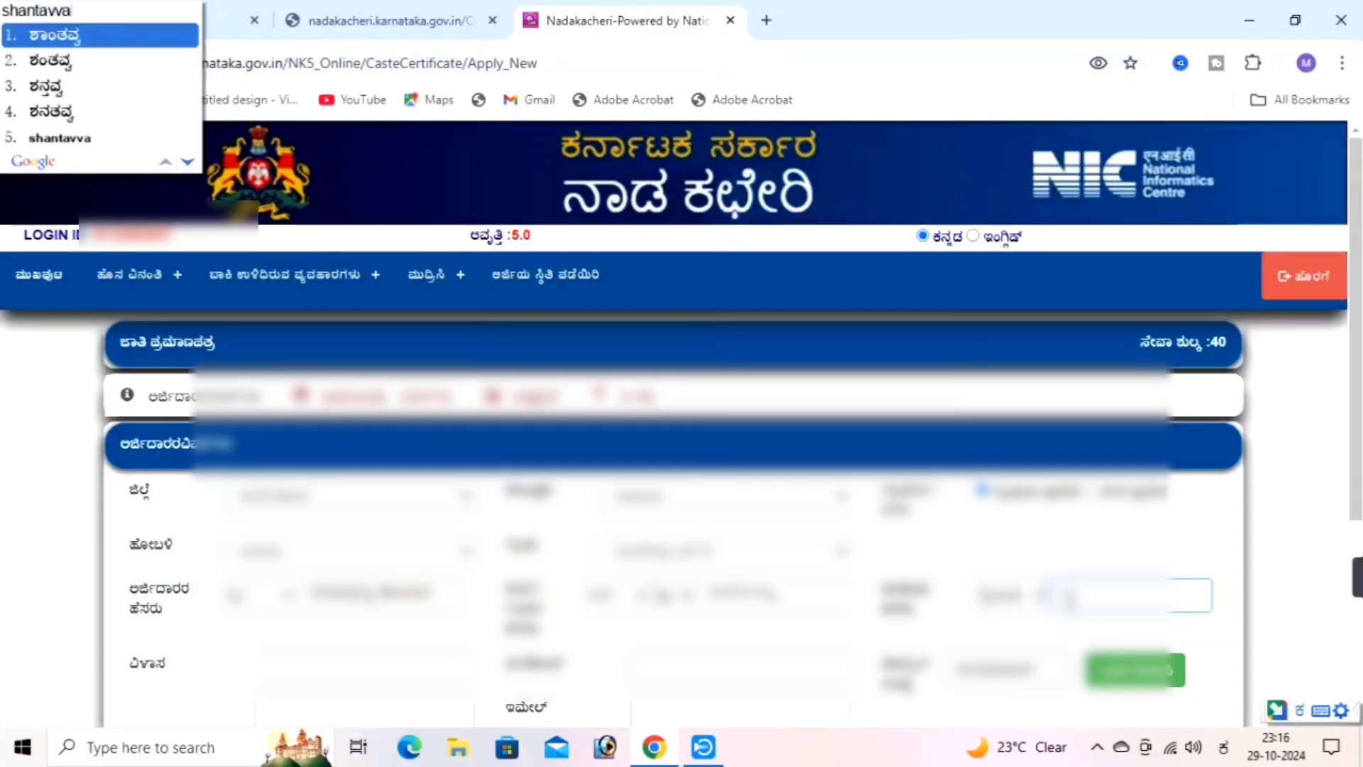
{"action": "key", "text": "space"}
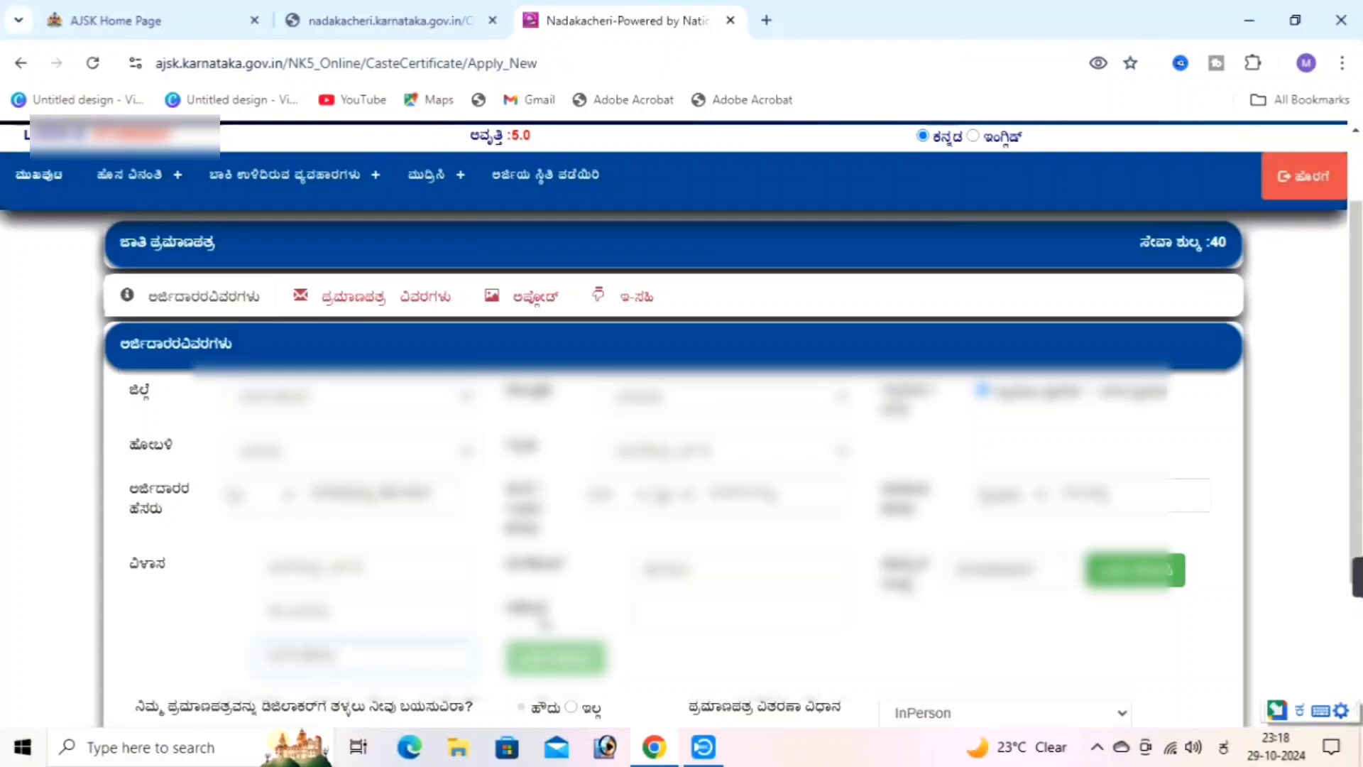
Fill in the e-mail address, OTP-verify the mobile number and e-mail, and continue
{"action": "left_click", "coordinate": [676, 613]}
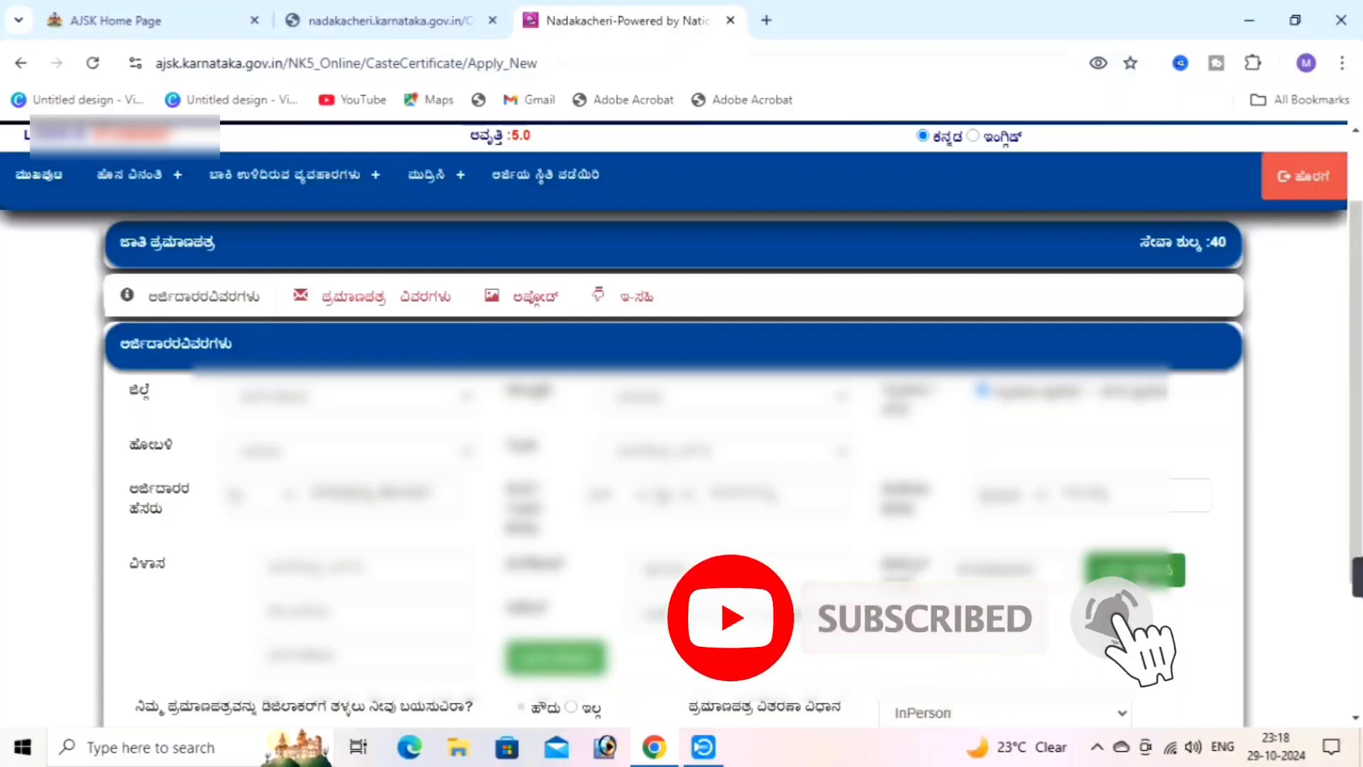
{"action": "left_click", "coordinate": [1136, 570]}
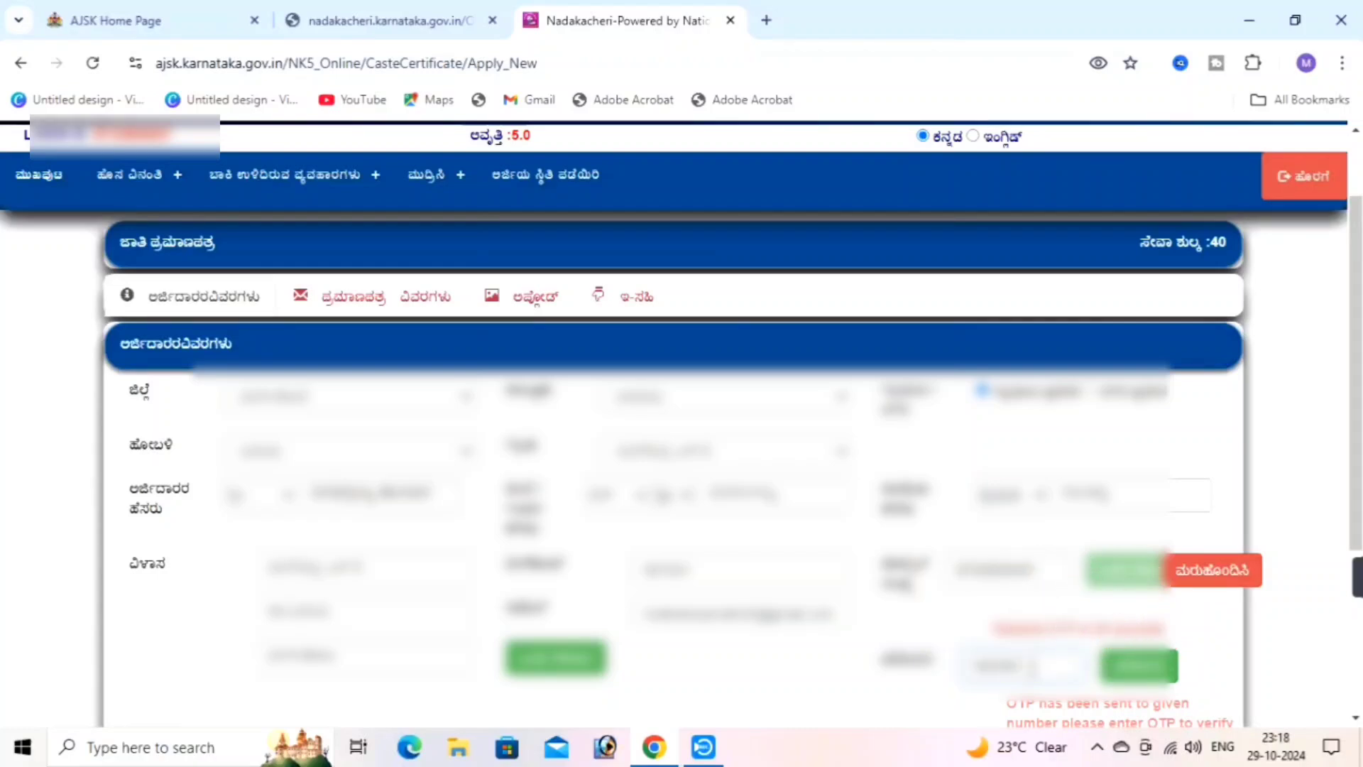
{"action": "left_click", "coordinate": [1141, 667]}
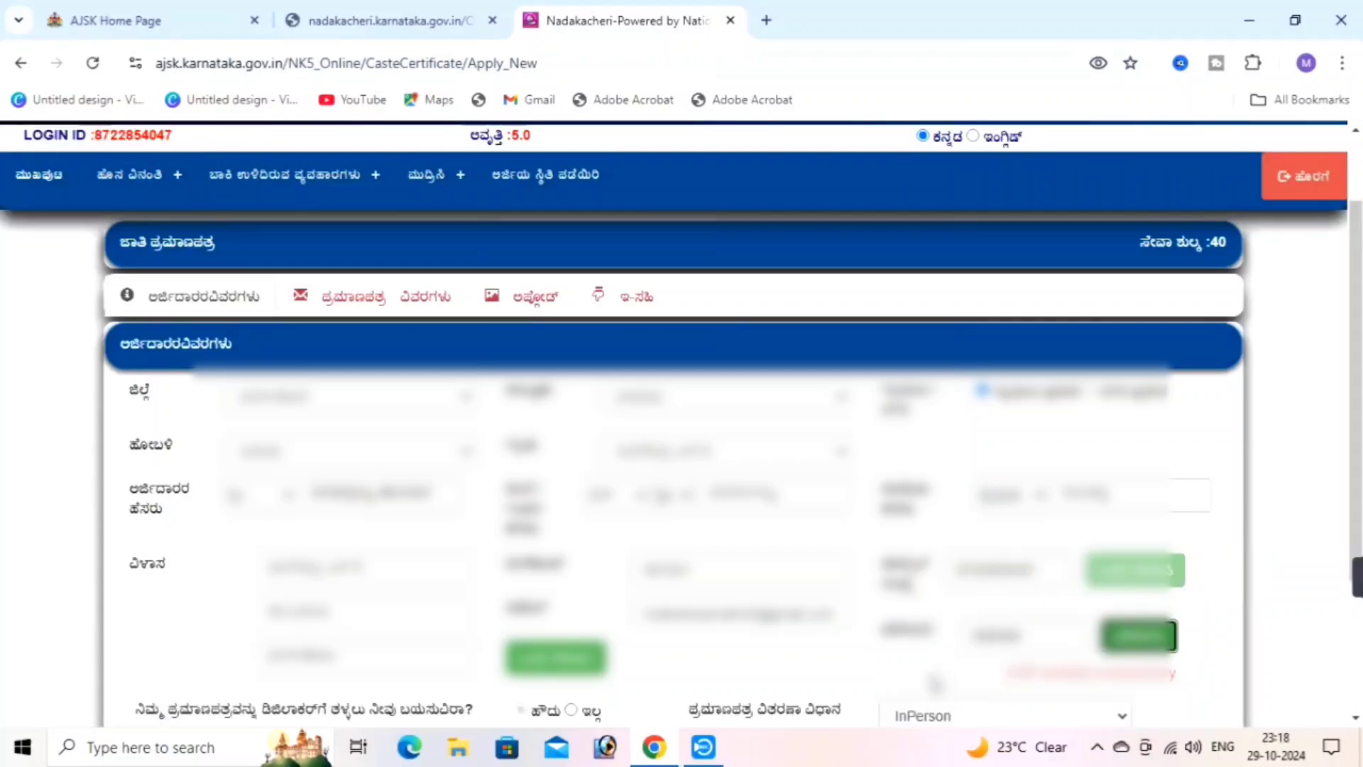
{"action": "scroll", "coordinate": [612, 582], "scroll_direction": "down", "scroll_amount": 1}
{"action": "left_click", "coordinate": [557, 568]}
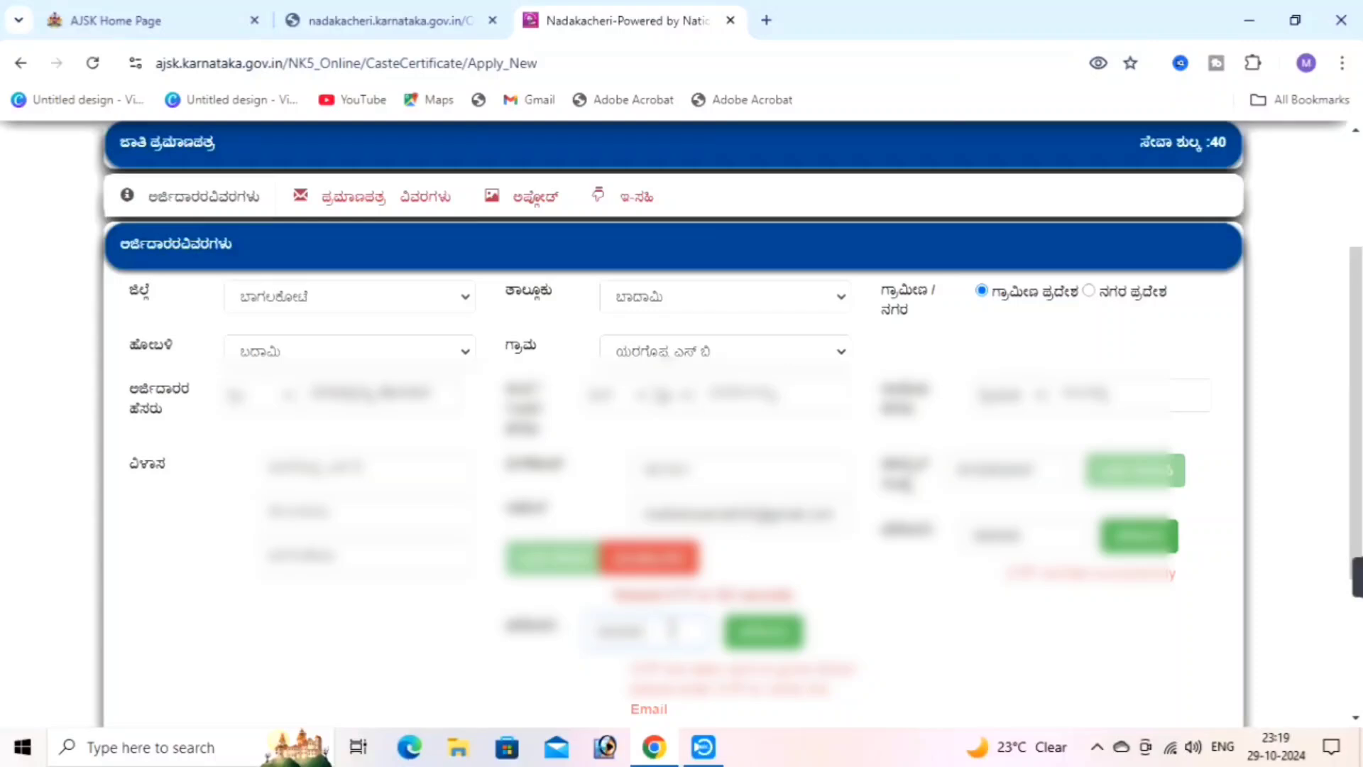
{"action": "left_click", "coordinate": [772, 636]}
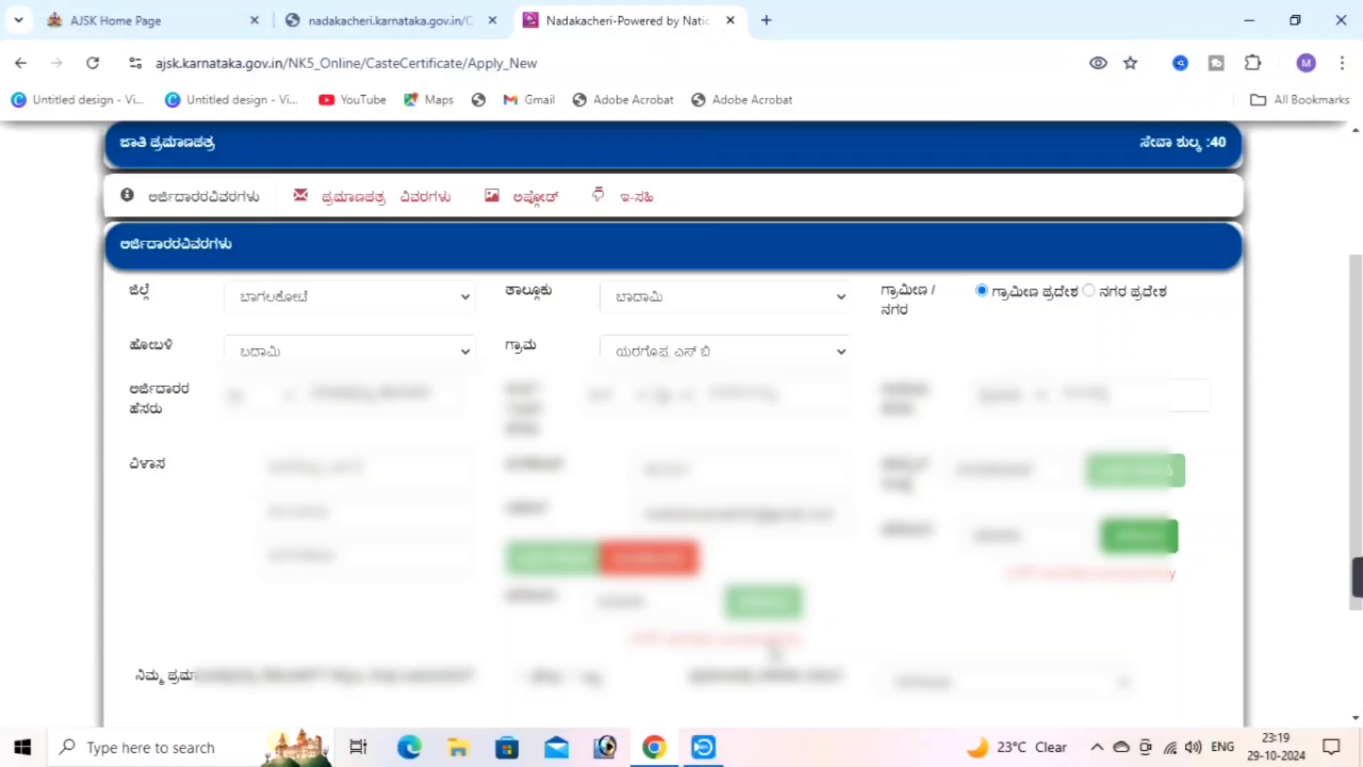
{"action": "scroll", "coordinate": [776, 652], "scroll_direction": "down", "scroll_amount": 2}
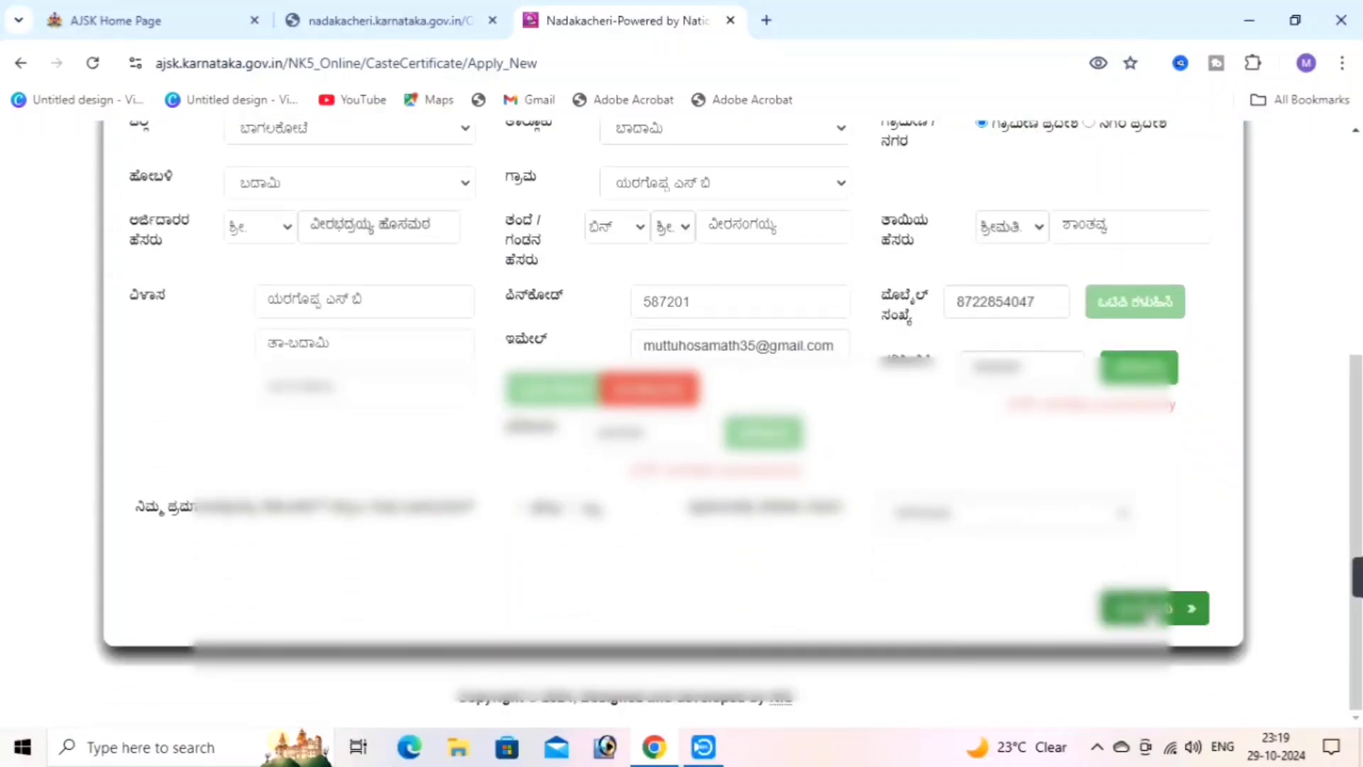
{"action": "left_click", "coordinate": [1155, 608]}
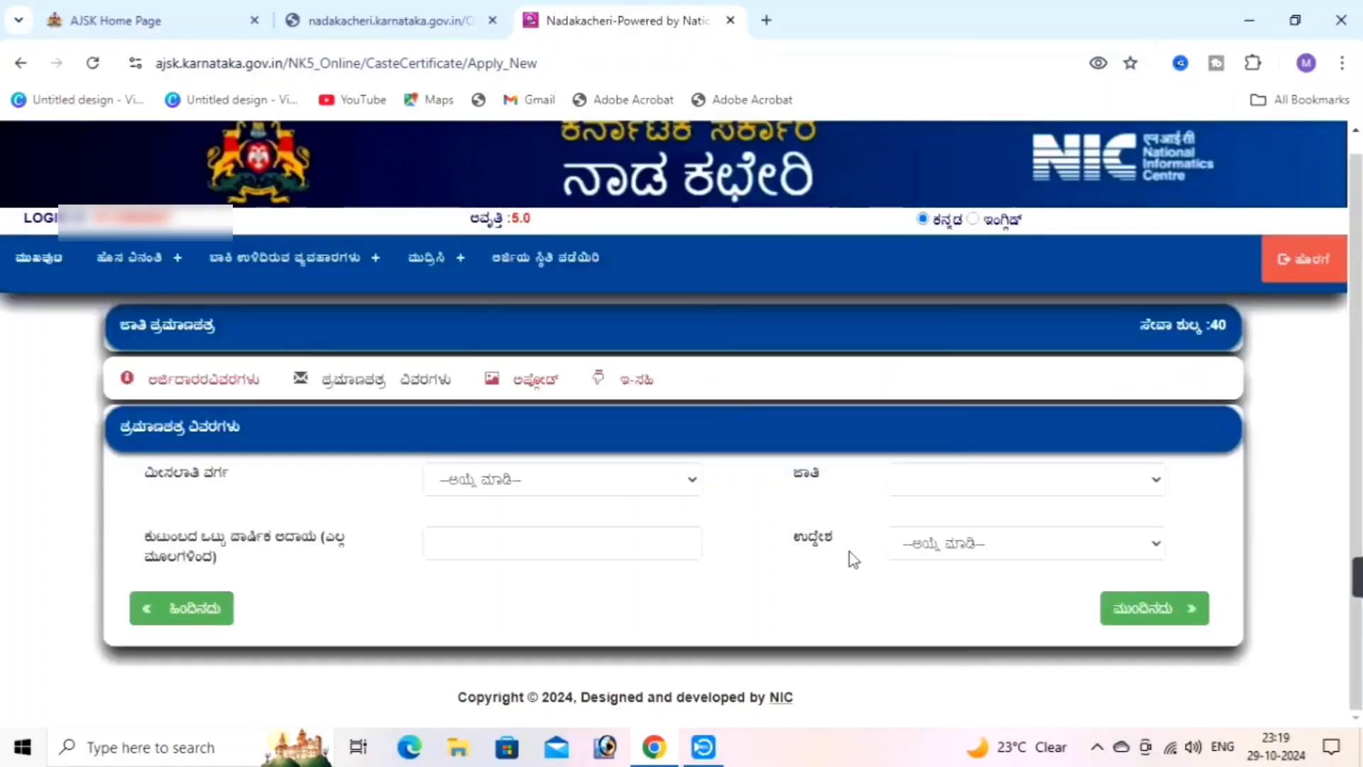
Select category ಪ್ರವರ್ಗ III (ಬಿ) and caste ವೀರಶೈವ ಲಿಂಗಾಯತ
{"action": "left_click", "coordinate": [556, 478]}
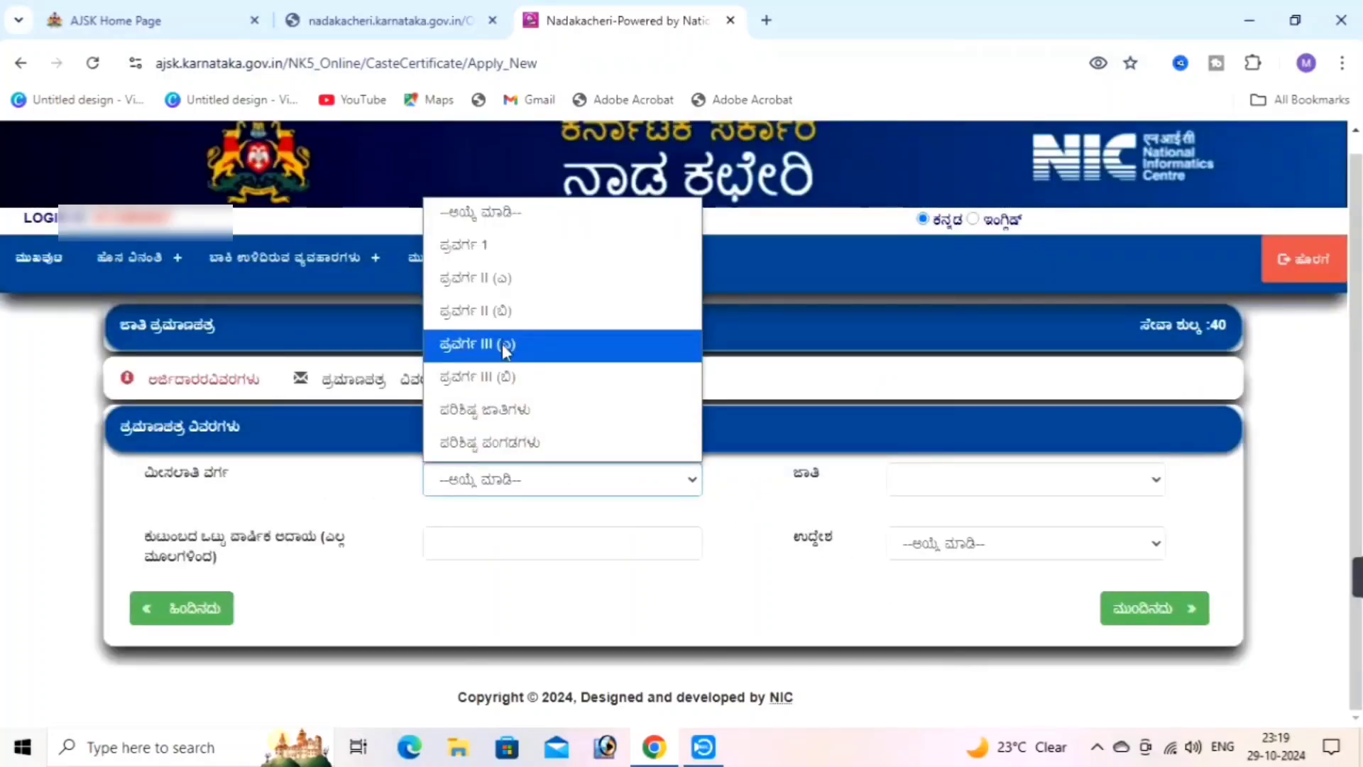
{"action": "left_click", "coordinate": [506, 376]}
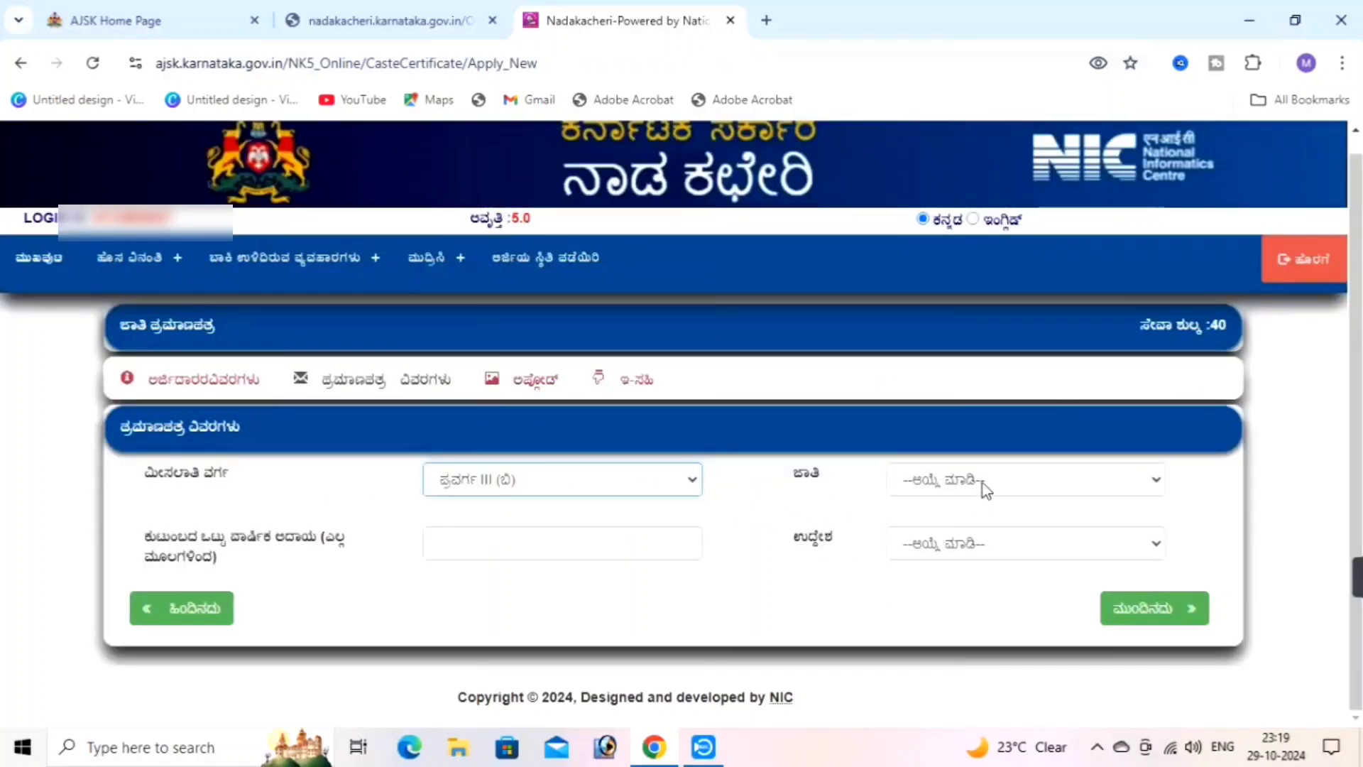
{"action": "left_click", "coordinate": [982, 484]}
{"action": "scroll", "coordinate": [943, 231], "scroll_direction": "down", "scroll_amount": 10}
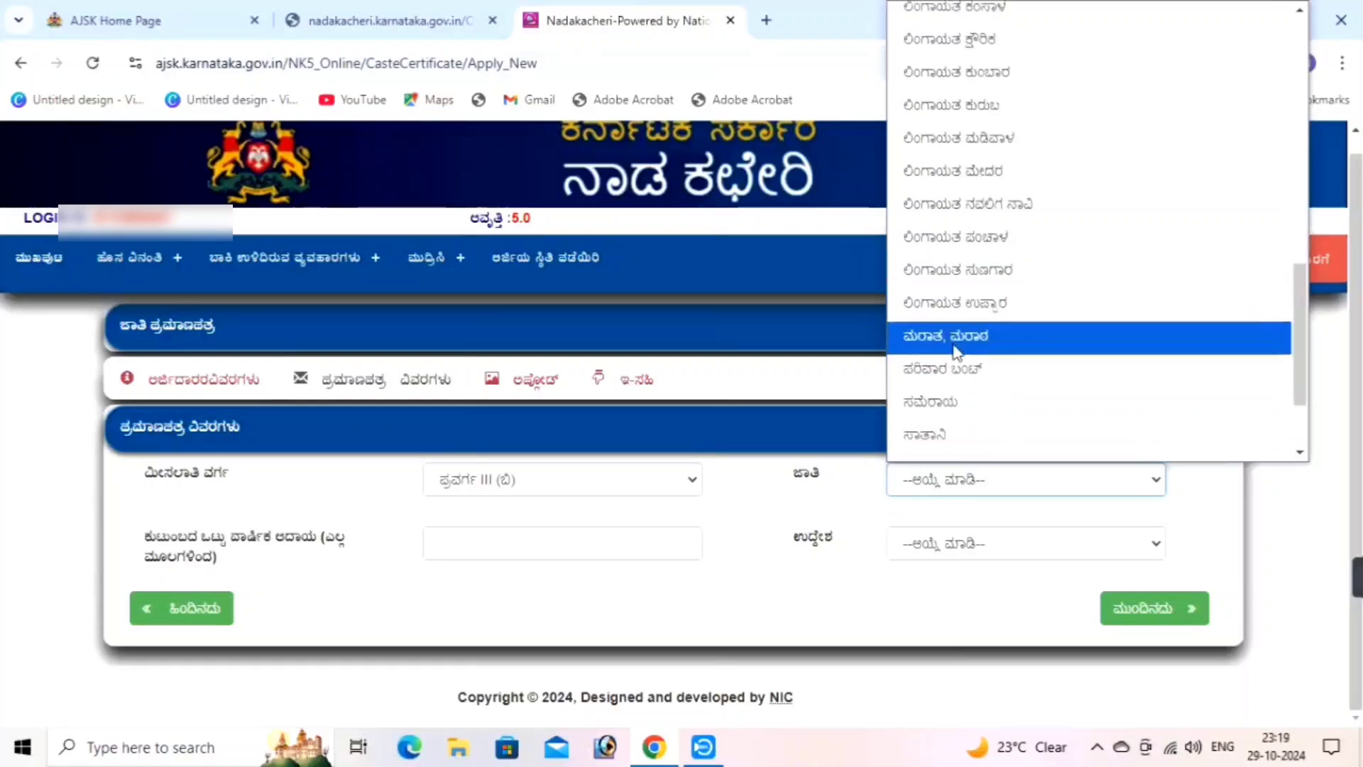
{"action": "scroll", "coordinate": [945, 319], "scroll_direction": "down", "scroll_amount": 2}
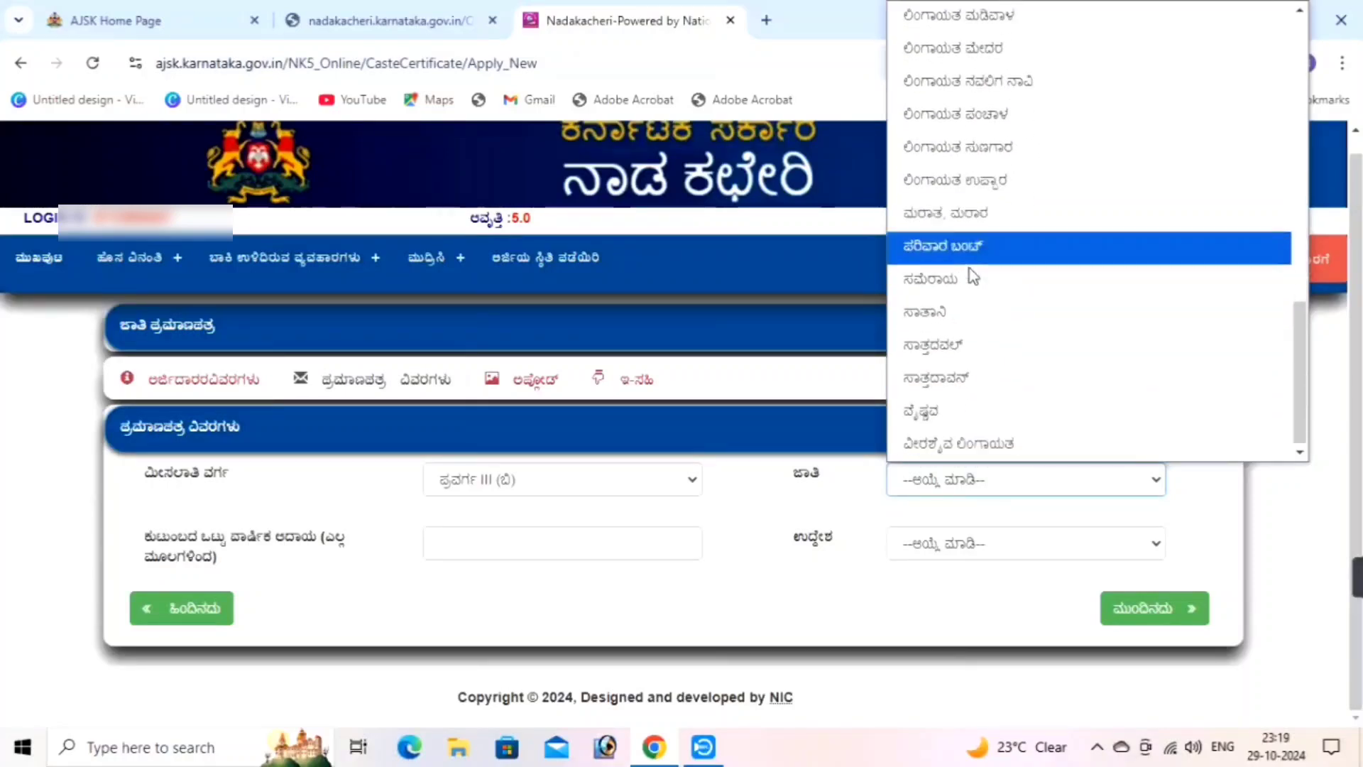
{"action": "left_click", "coordinate": [969, 445]}
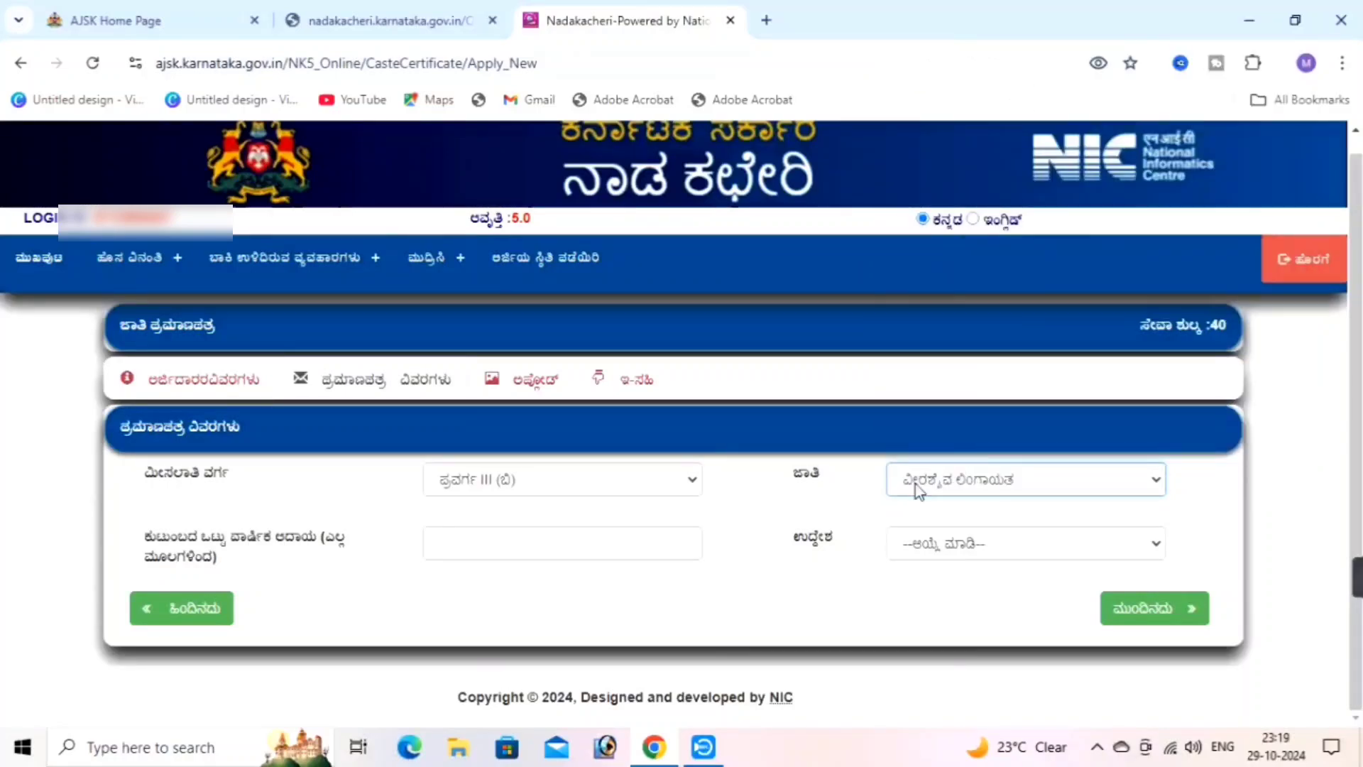
Enter annual family income 15000, pick the certificate purpose, and continue
{"action": "left_click", "coordinate": [503, 551]}
{"action": "type", "text": "1"}
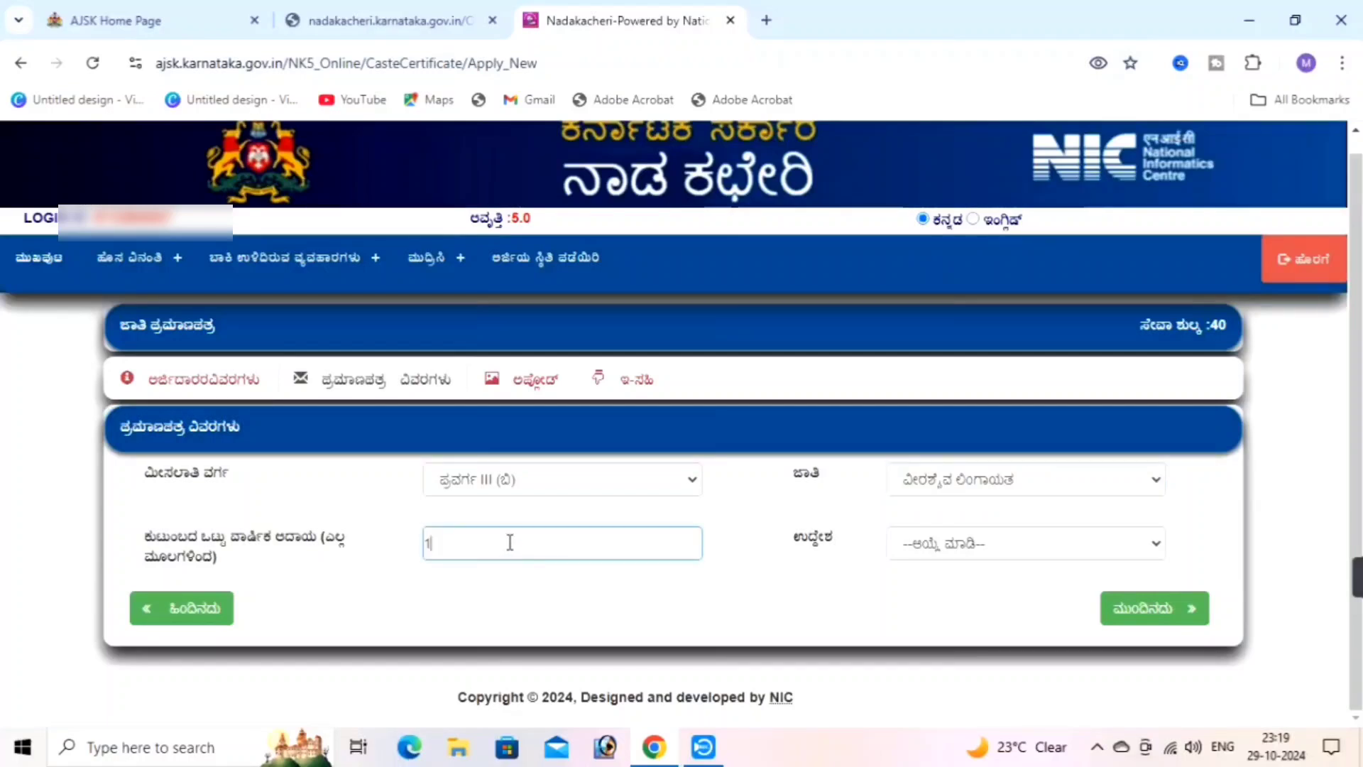
{"action": "type", "text": "5000"}
{"action": "left_click", "coordinate": [1016, 552]}
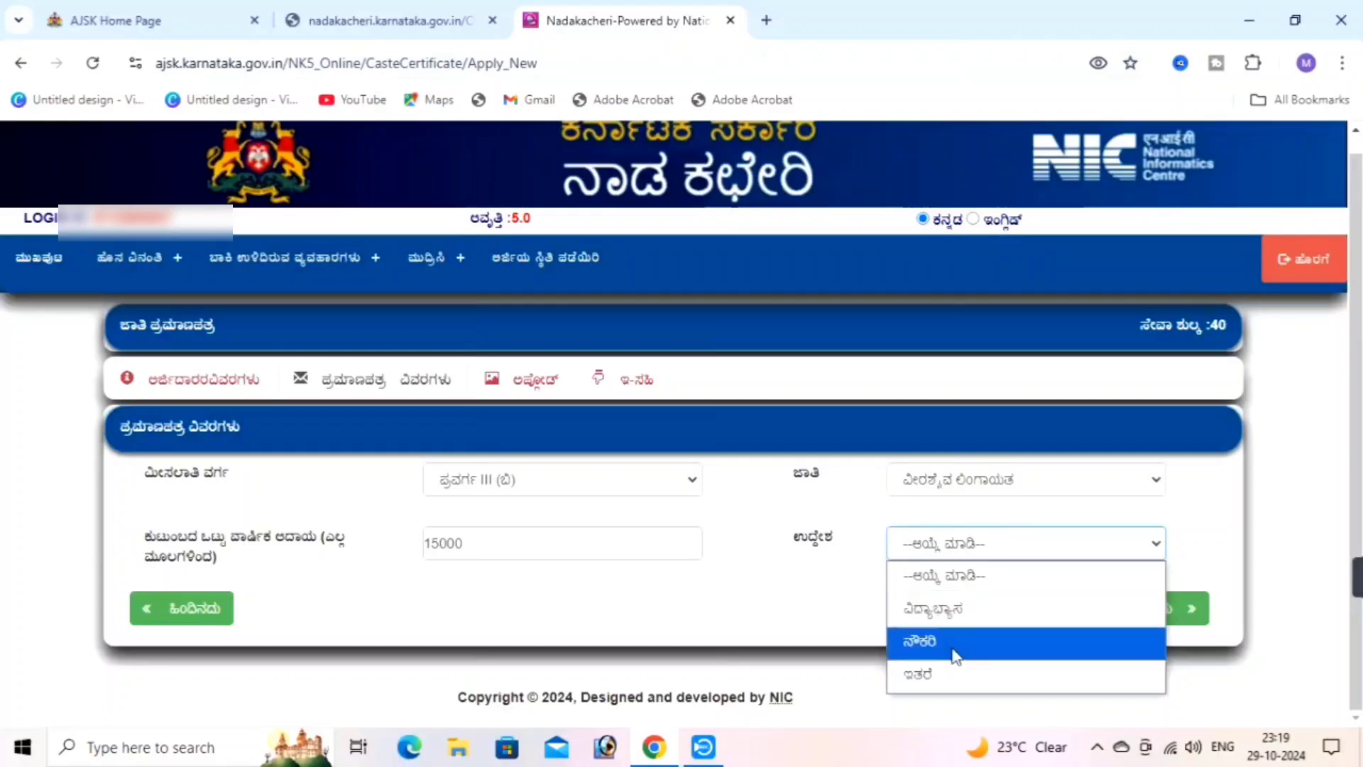
{"action": "left_click", "coordinate": [936, 673]}
{"action": "left_click", "coordinate": [1171, 610]}
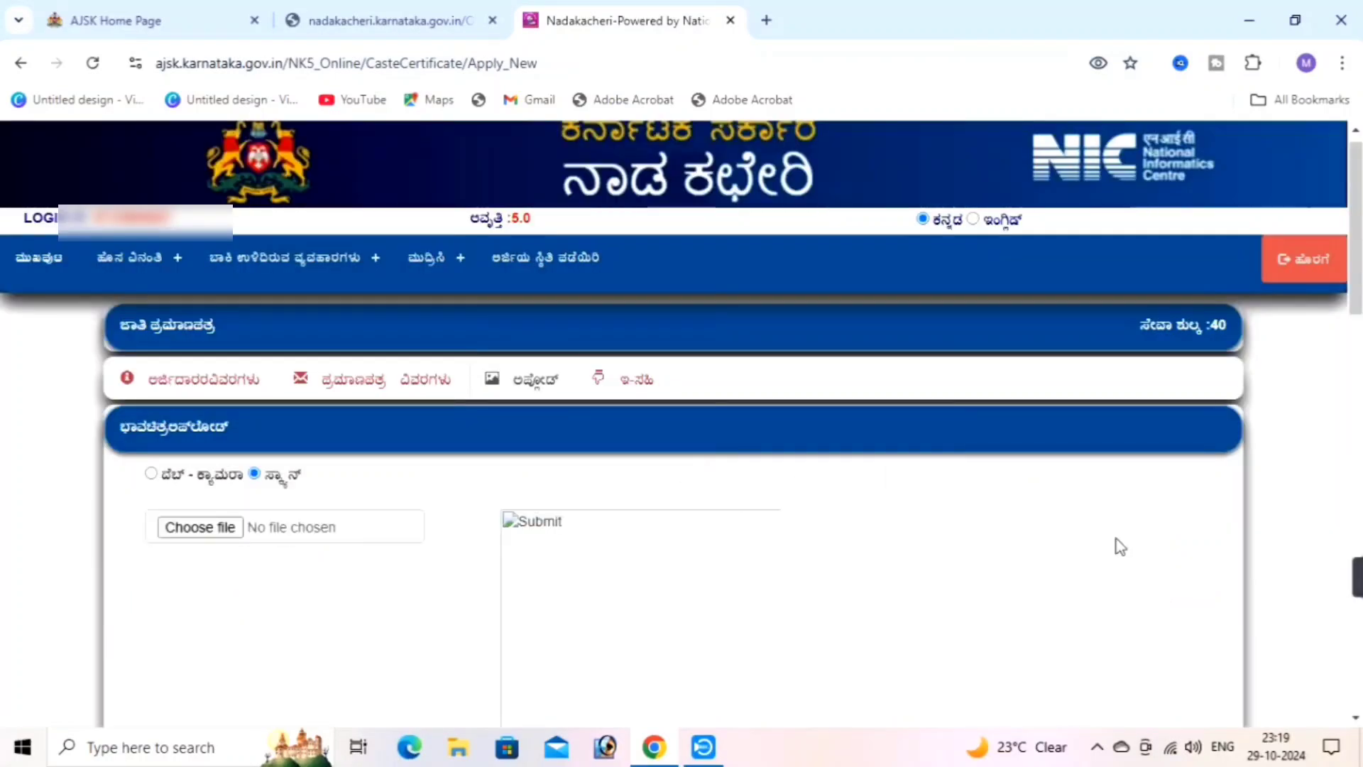
Attach photo.jpg as the applicant's photo and check its preview
{"action": "left_click", "coordinate": [183, 534]}
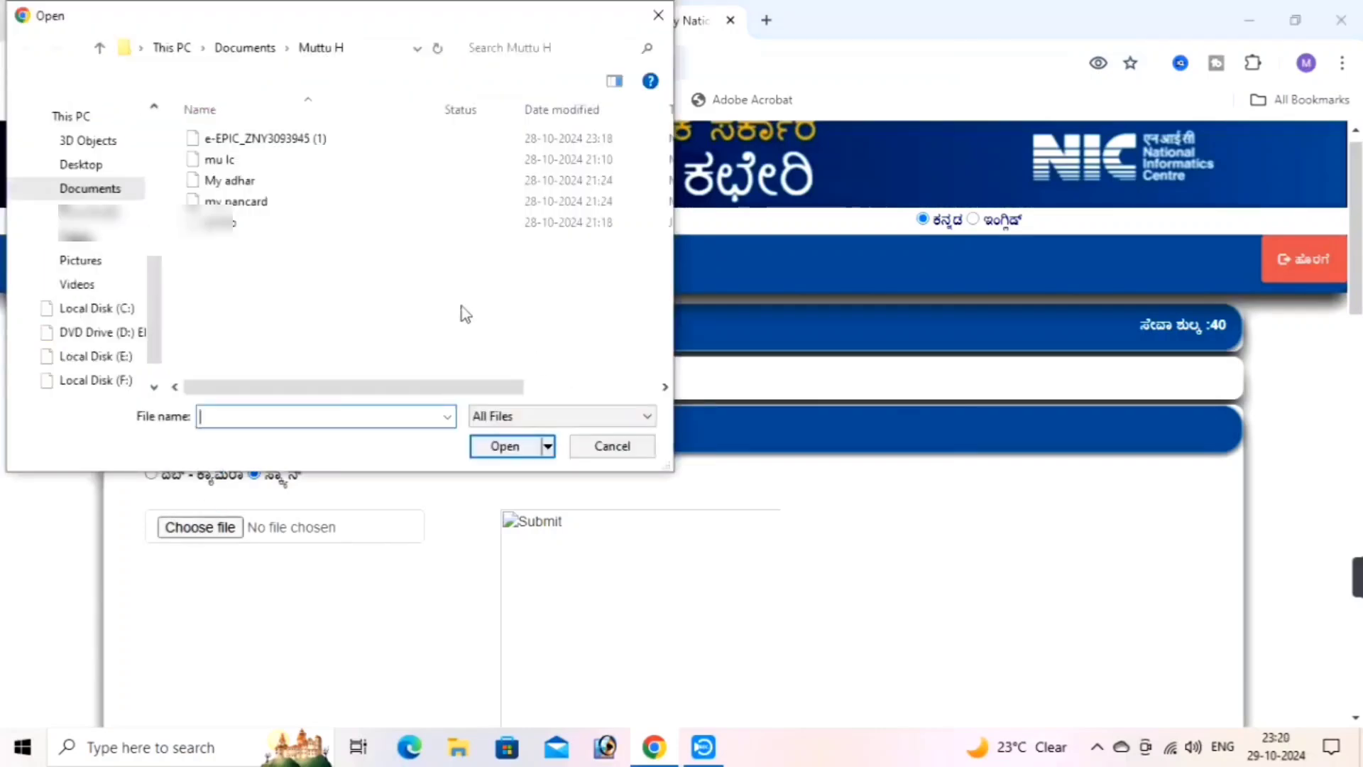
{"action": "left_click", "coordinate": [235, 229]}
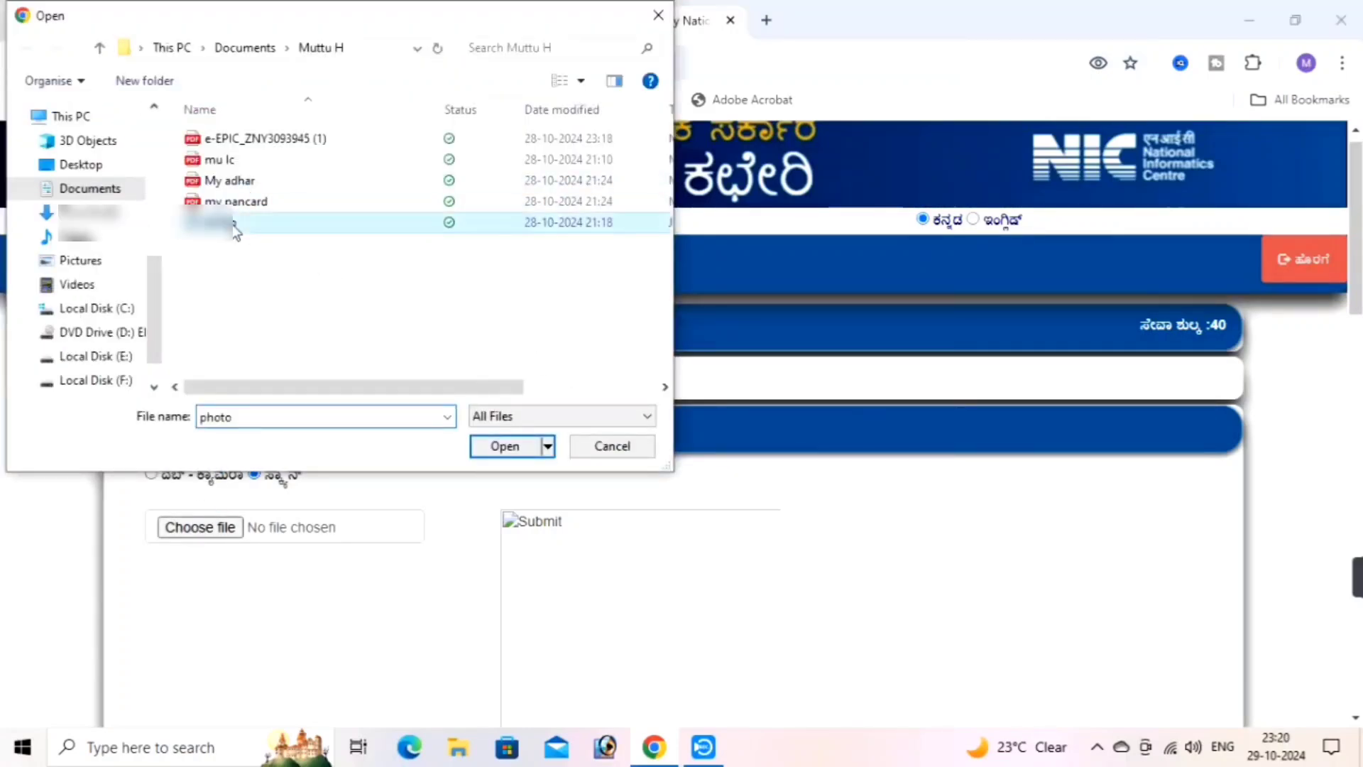
{"action": "left_click", "coordinate": [521, 446]}
{"action": "scroll", "coordinate": [658, 412], "scroll_direction": "down", "scroll_amount": 4}
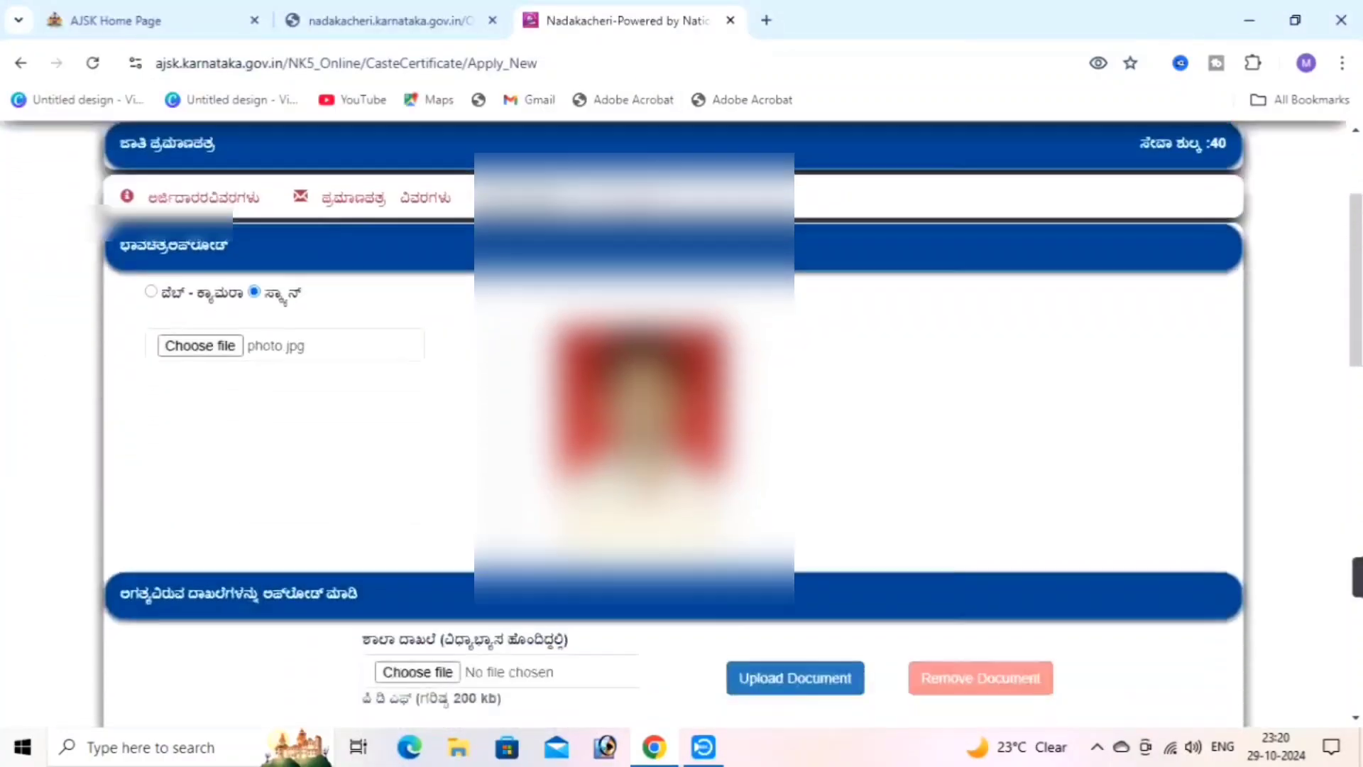
{"action": "scroll", "coordinate": [657, 412], "scroll_direction": "down", "scroll_amount": 1}
{"action": "scroll", "coordinate": [657, 412], "scroll_direction": "up", "scroll_amount": 6}
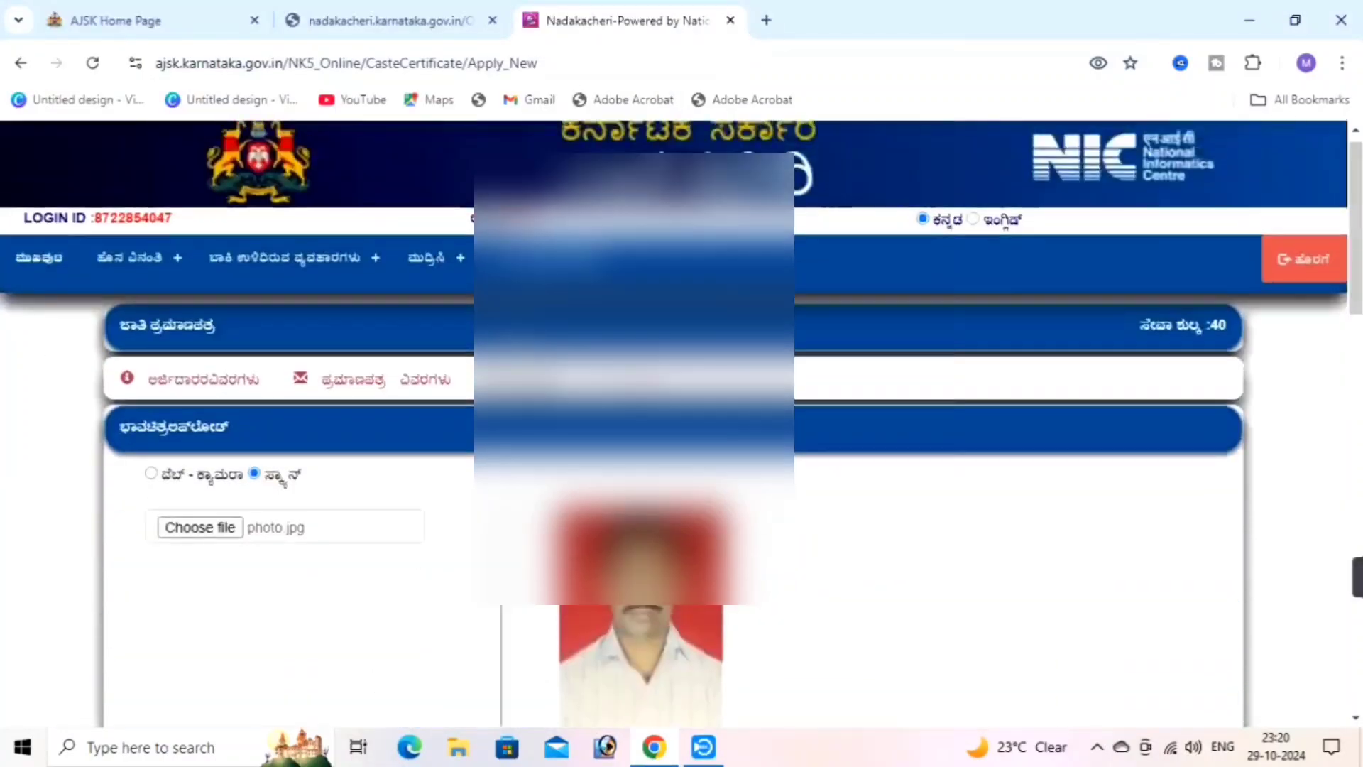
{"action": "scroll", "coordinate": [657, 411], "scroll_direction": "down", "scroll_amount": 4}
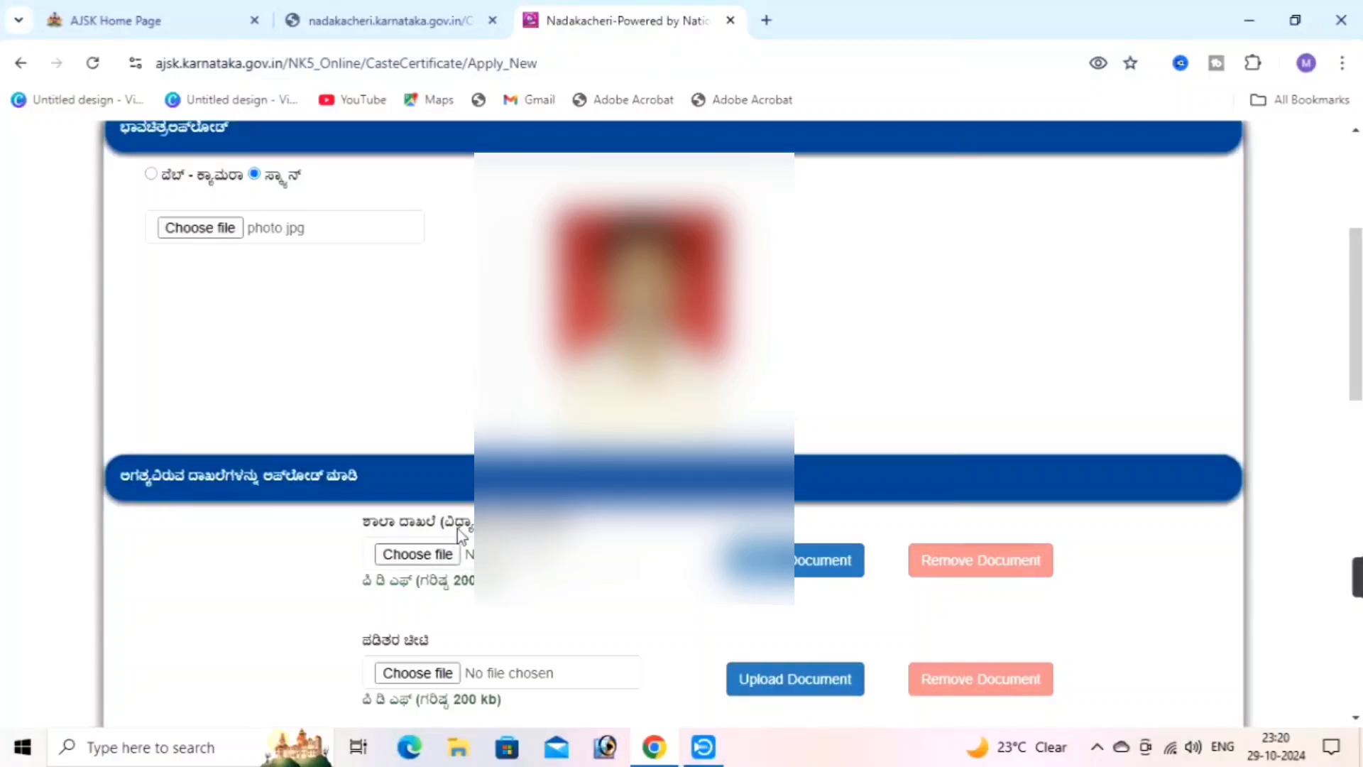
Upload the voter ID PDF for the ಎಪಿಕ್ document
{"action": "scroll", "coordinate": [427, 487], "scroll_direction": "down", "scroll_amount": 4}
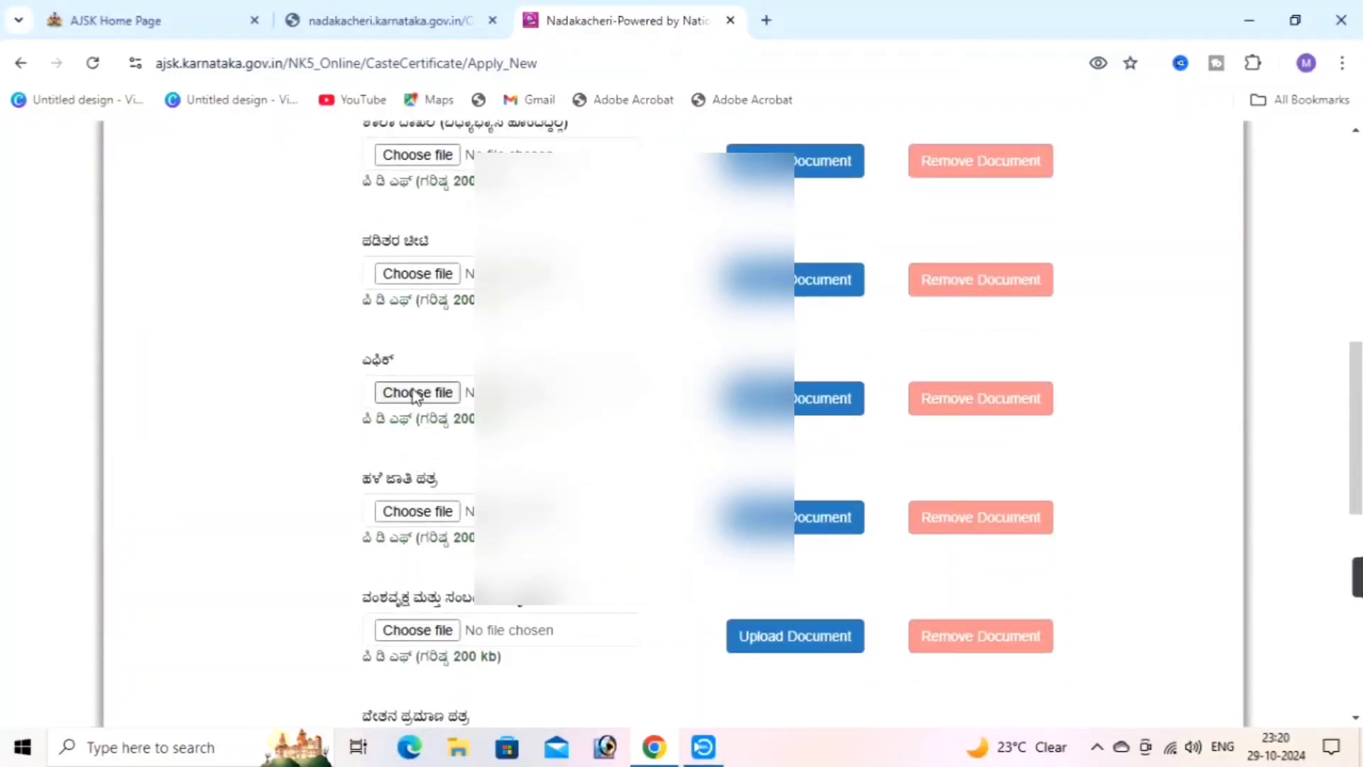
{"action": "left_click", "coordinate": [416, 393]}
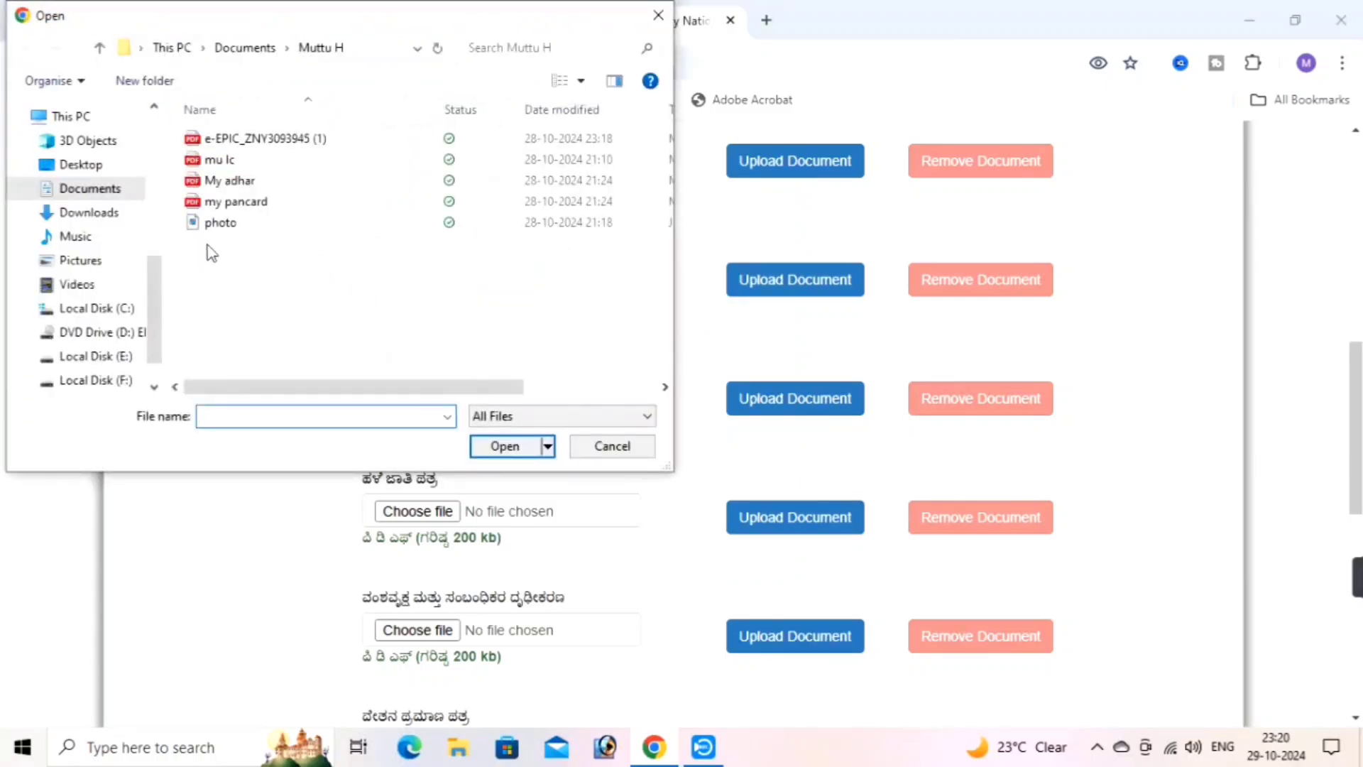
{"action": "left_click", "coordinate": [231, 141]}
{"action": "left_click", "coordinate": [497, 446]}
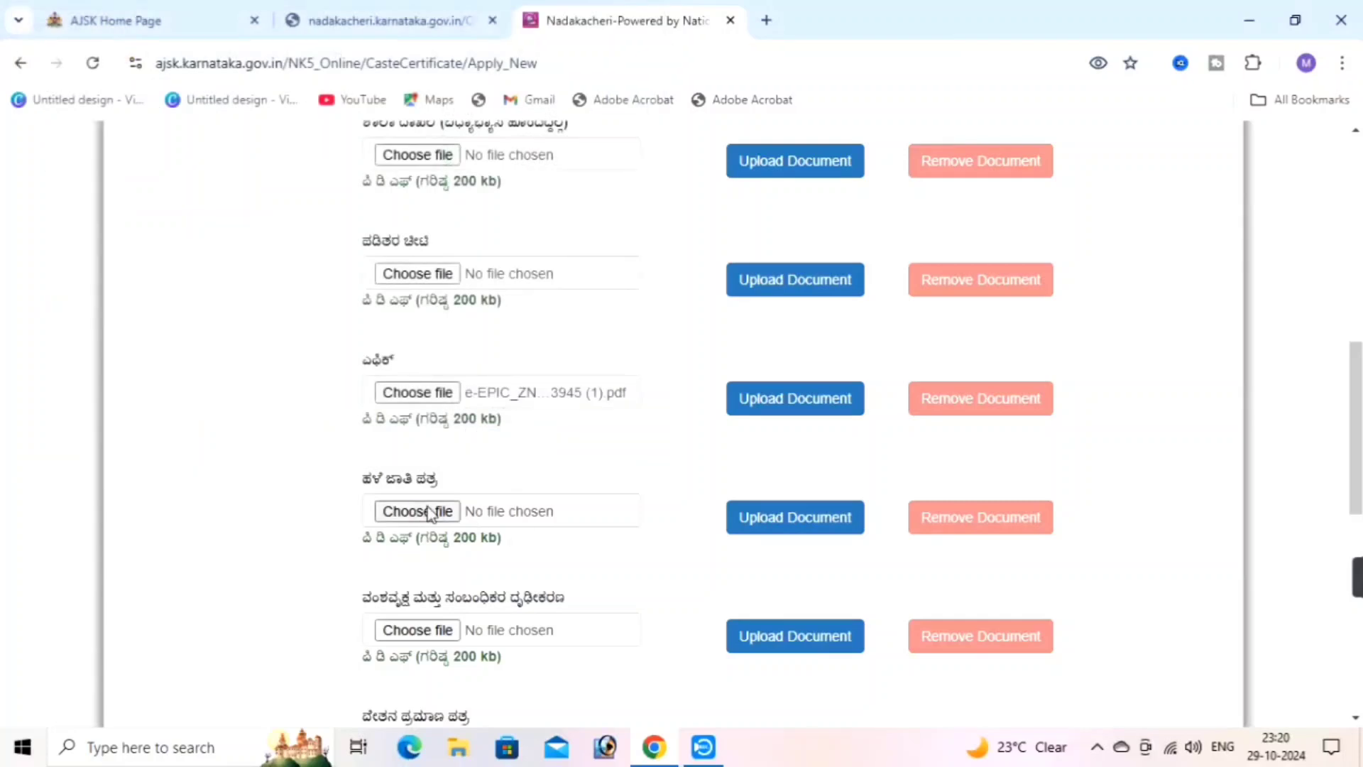
{"action": "left_click", "coordinate": [785, 408]}
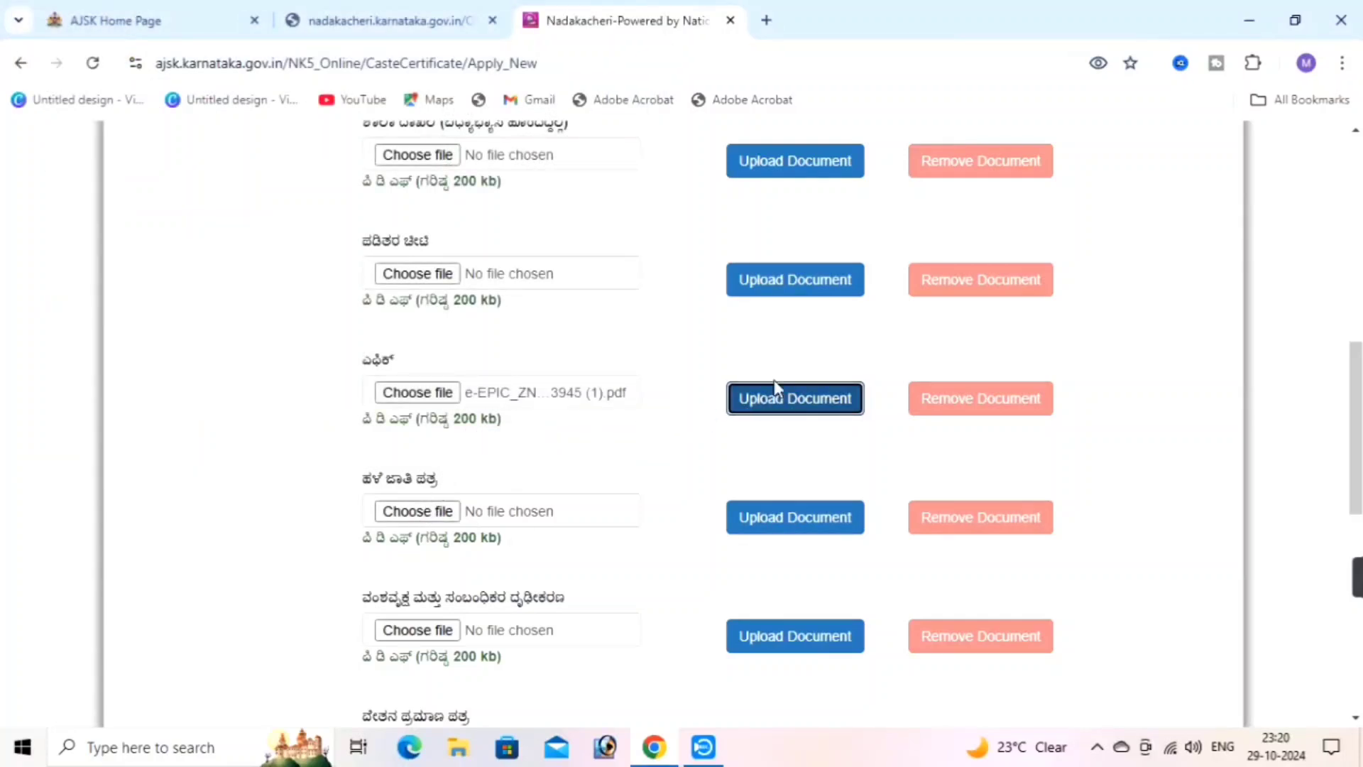
Upload My adhar.pdf for the ಸ್ವಯಂ ಘೋಷಣೆ (self-declaration) document
{"action": "scroll", "coordinate": [427, 520], "scroll_direction": "down", "scroll_amount": 5}
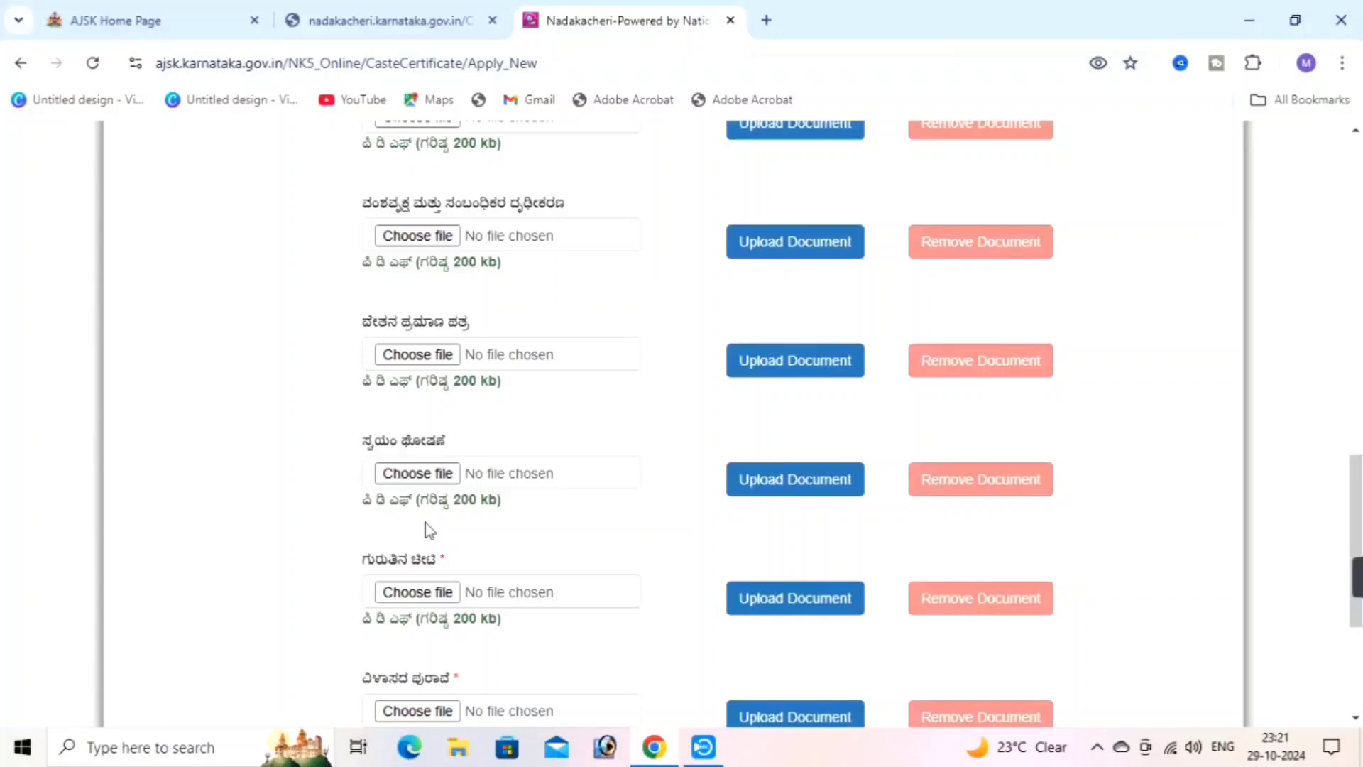
{"action": "left_click", "coordinate": [426, 474]}
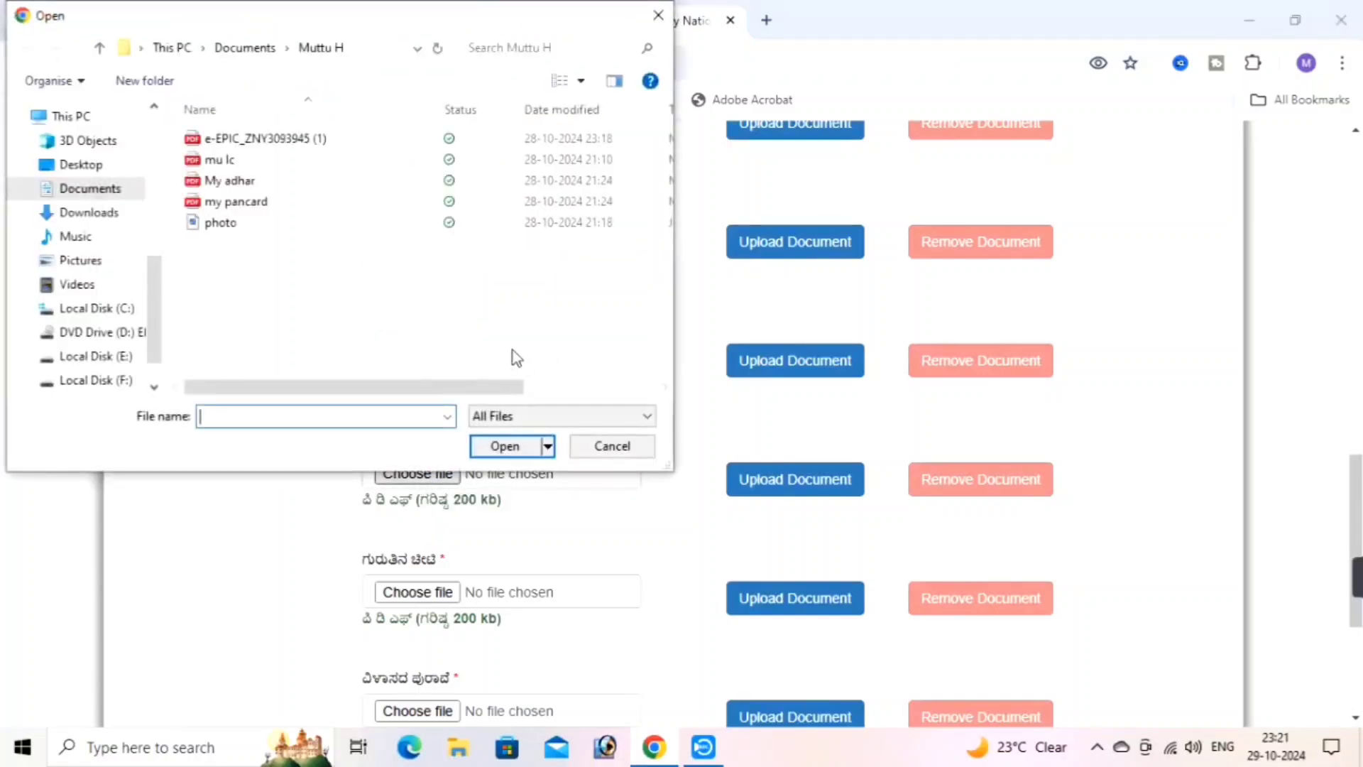
{"action": "left_click", "coordinate": [249, 182]}
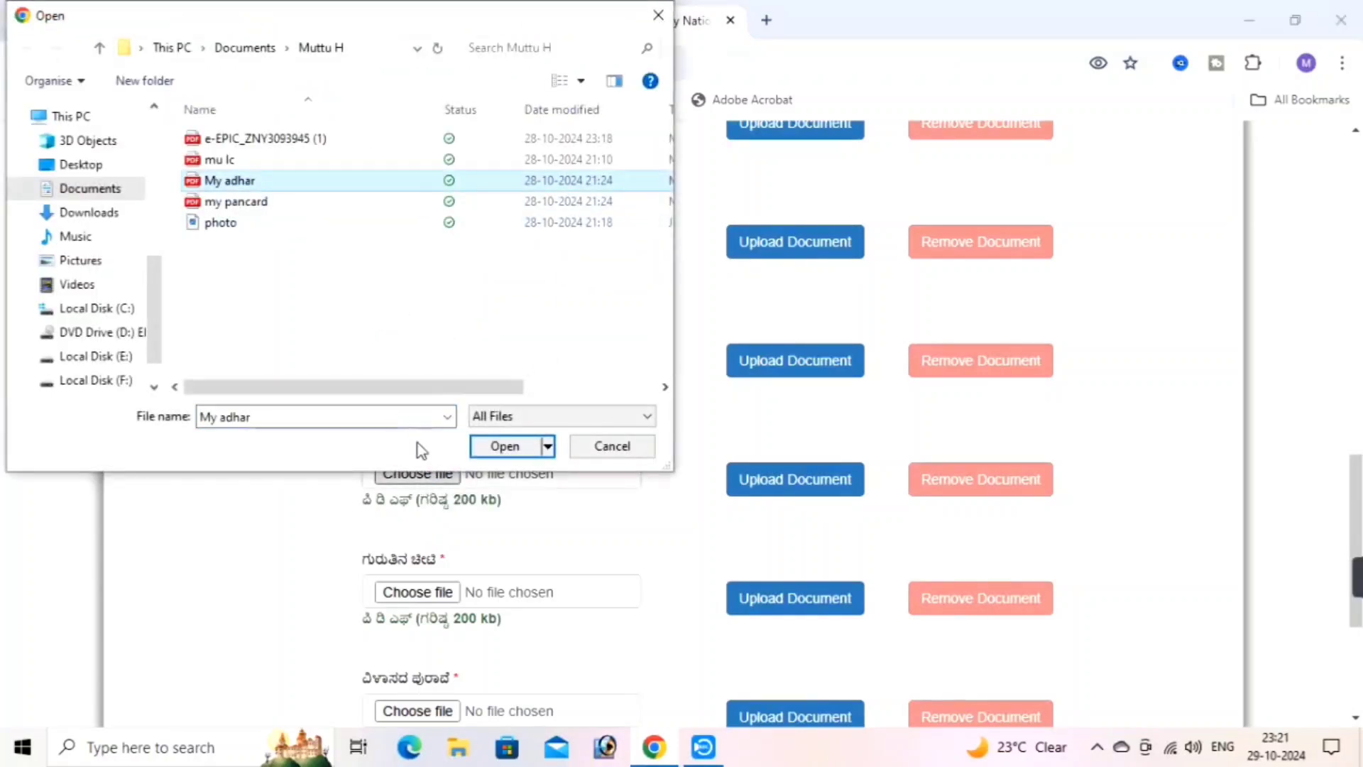
{"action": "left_click", "coordinate": [506, 451]}
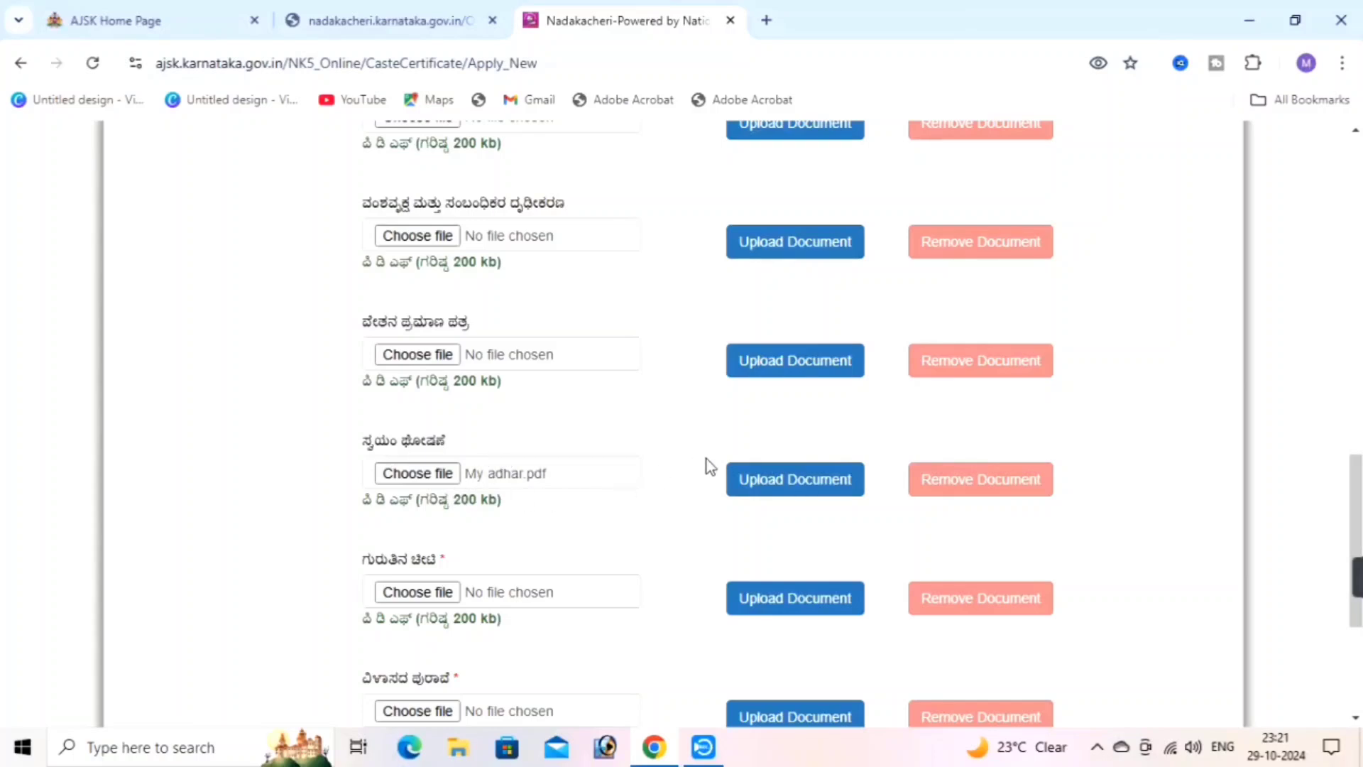
{"action": "left_click", "coordinate": [786, 480]}
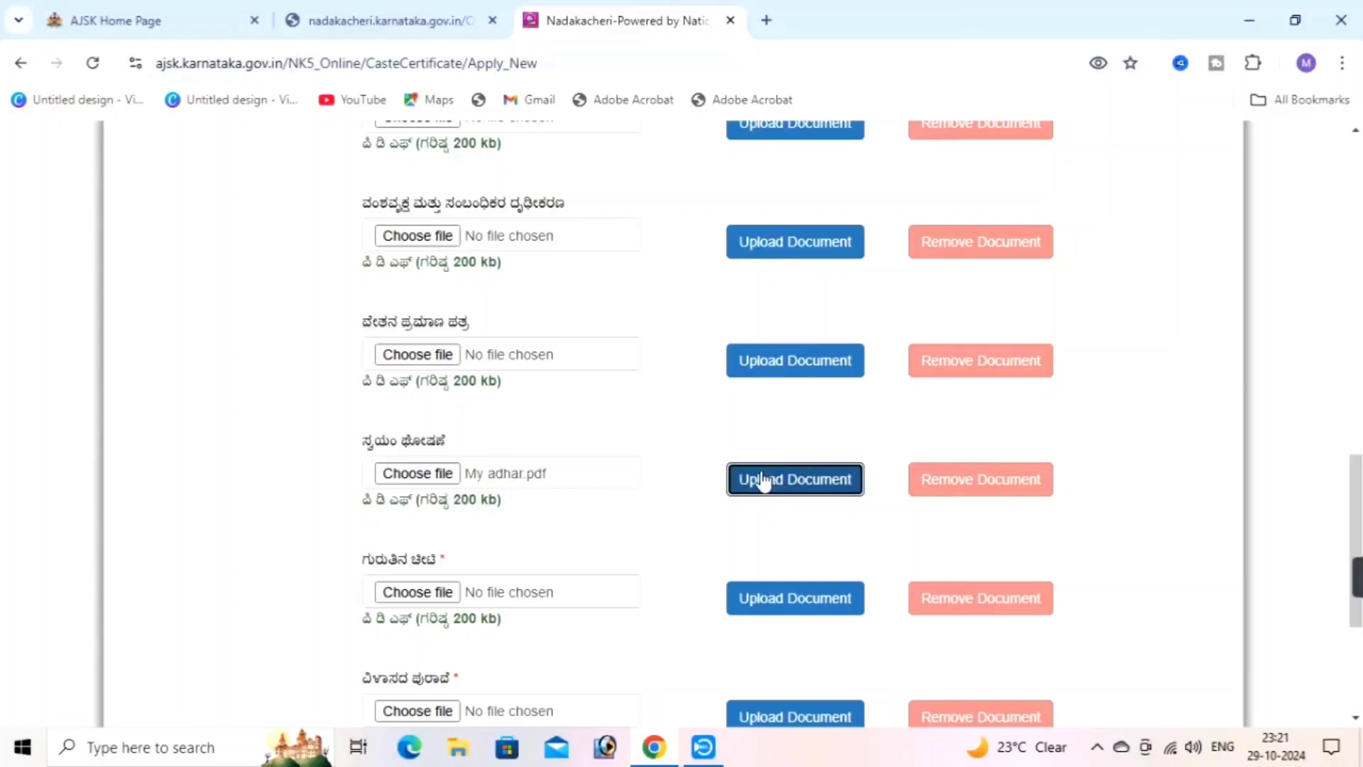
Upload My adhar.pdf as the ಗುರುತಿನ ಚೀಟಿ identity proof
{"action": "scroll", "coordinate": [450, 523], "scroll_direction": "down", "scroll_amount": 3}
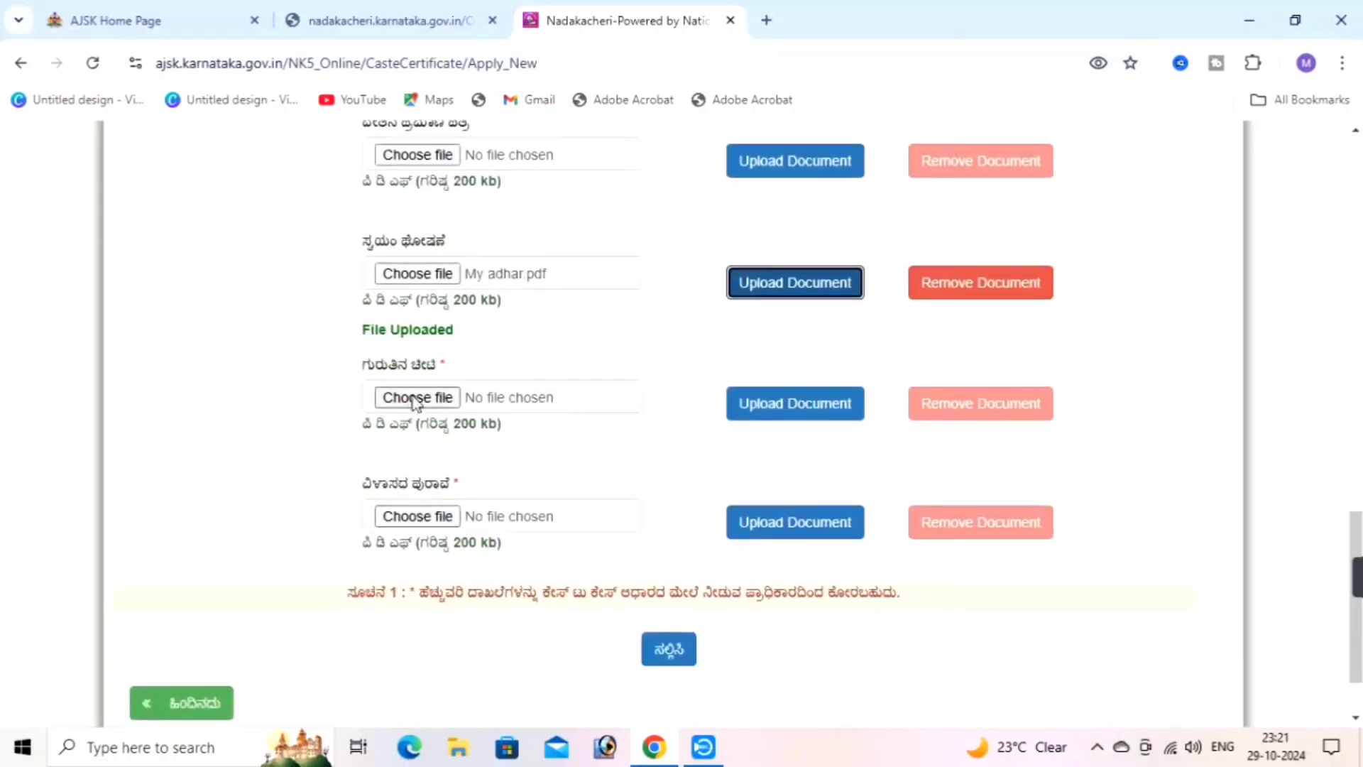
{"action": "left_click", "coordinate": [418, 399]}
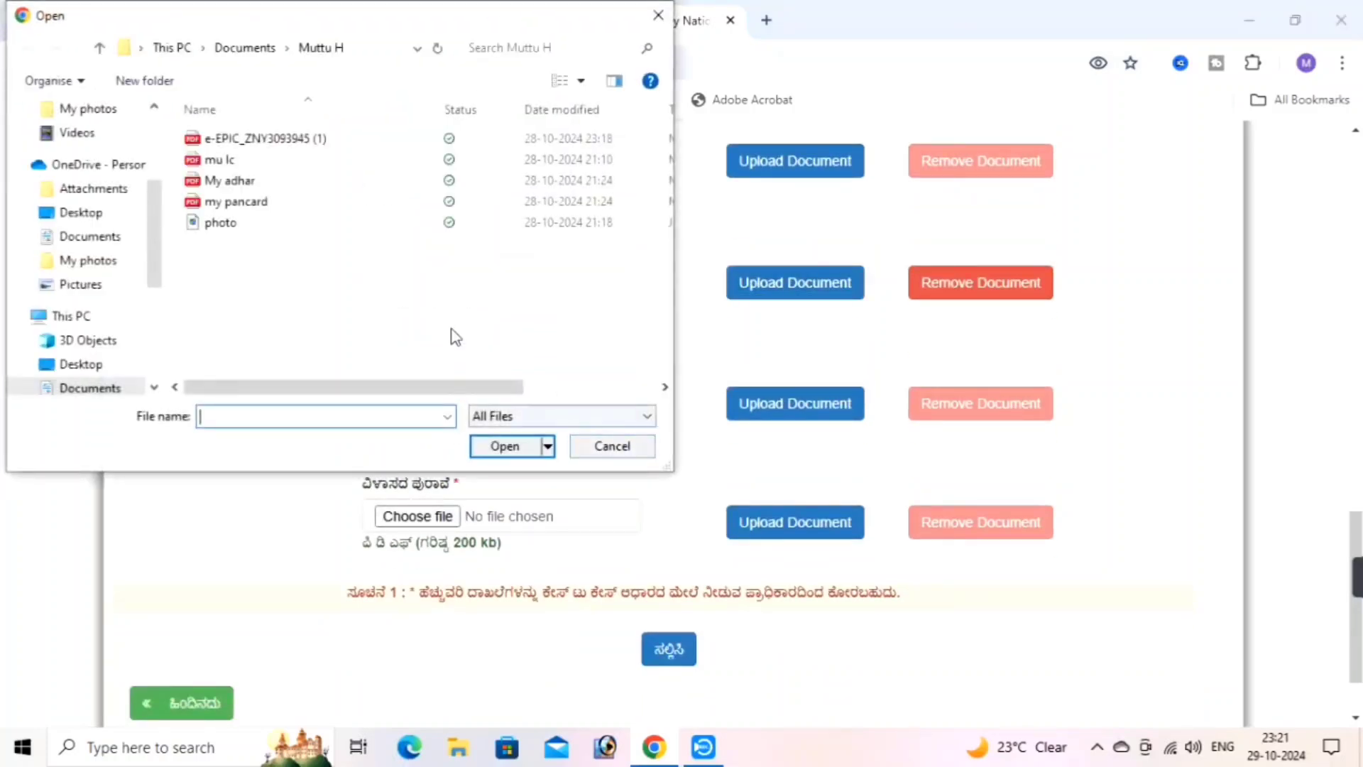
{"action": "left_click", "coordinate": [241, 182]}
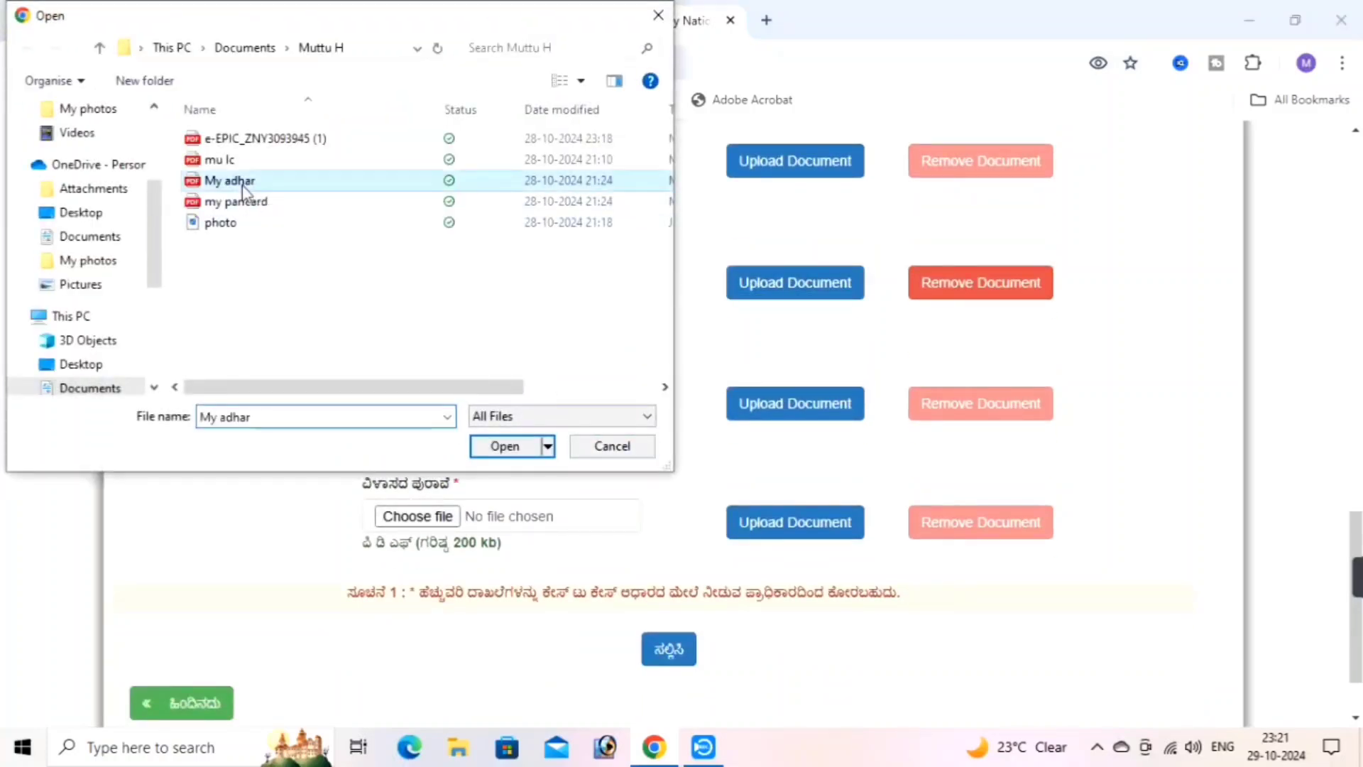
{"action": "left_click", "coordinate": [504, 449]}
{"action": "left_click", "coordinate": [772, 406]}
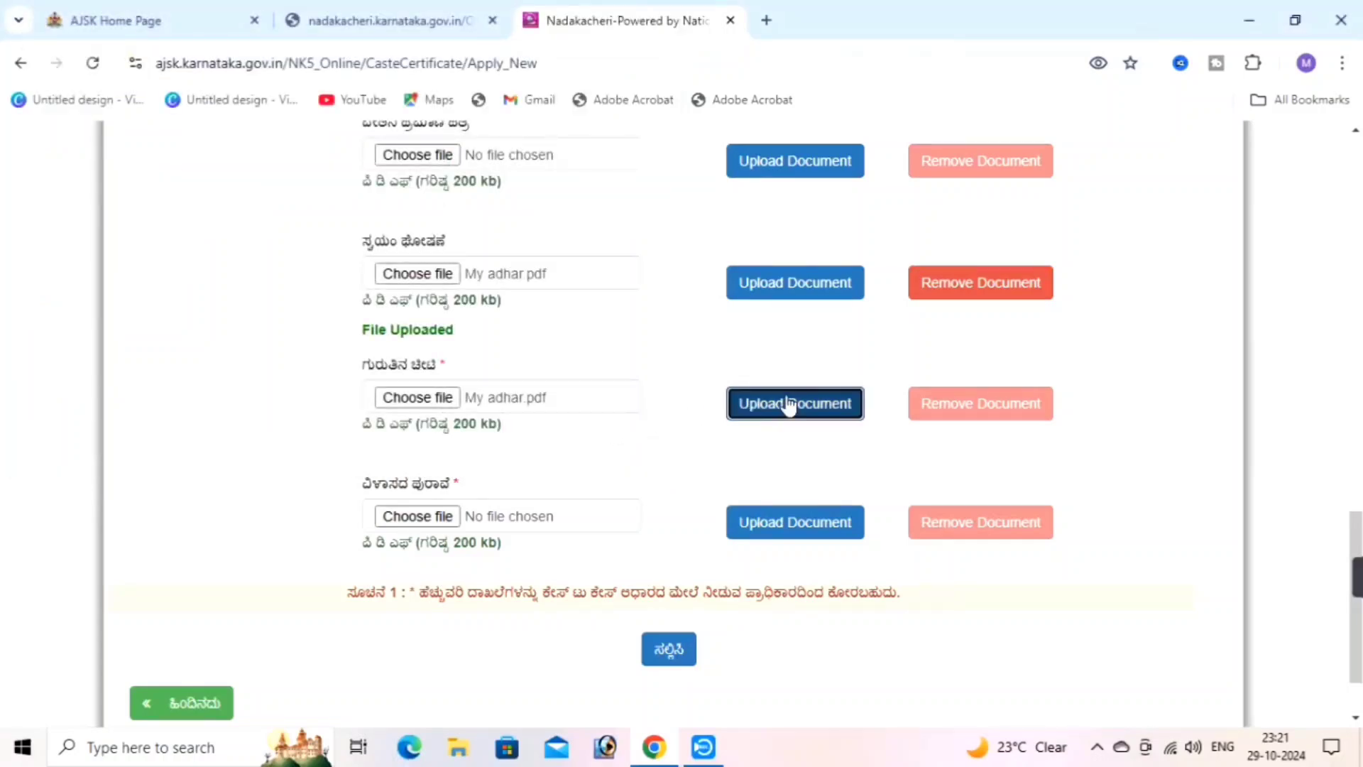
Upload My adhar.pdf as the address proof document
{"action": "left_click", "coordinate": [419, 524]}
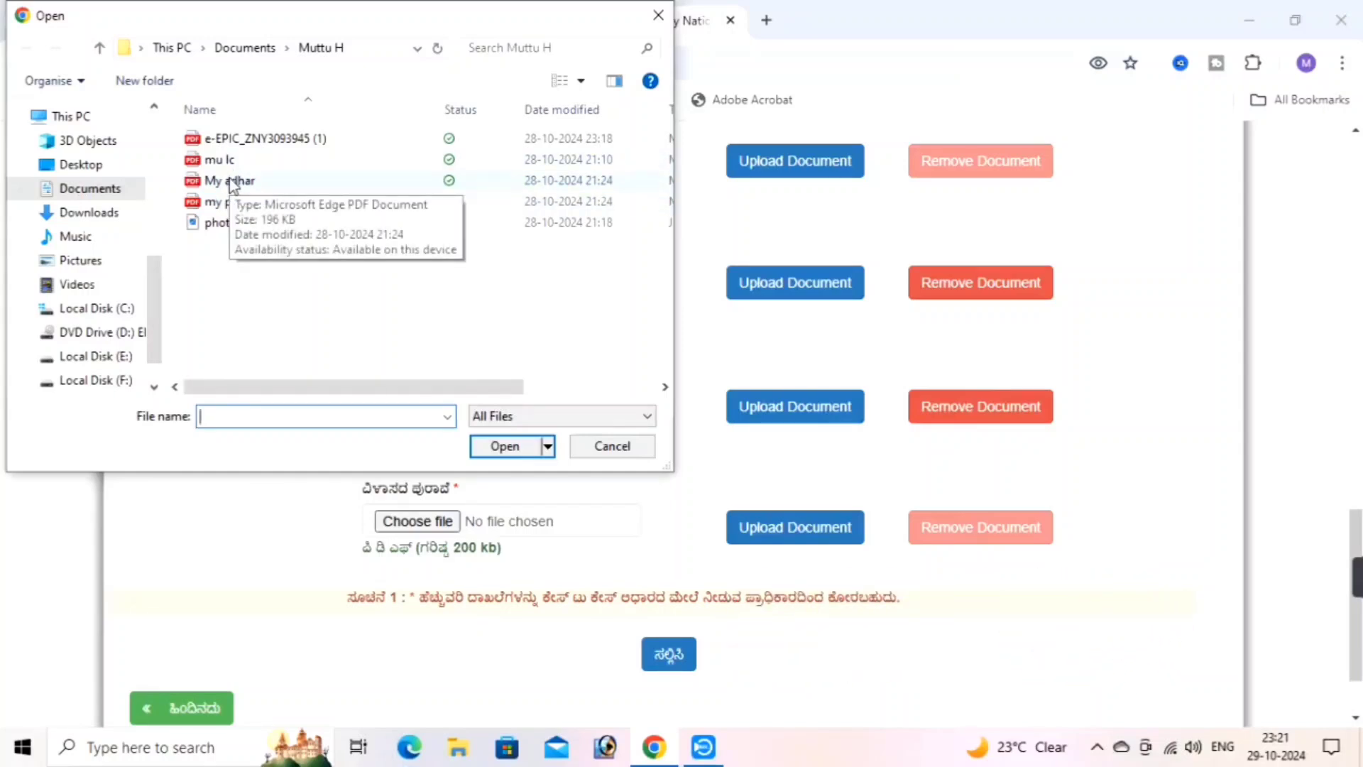
{"action": "left_click", "coordinate": [231, 182]}
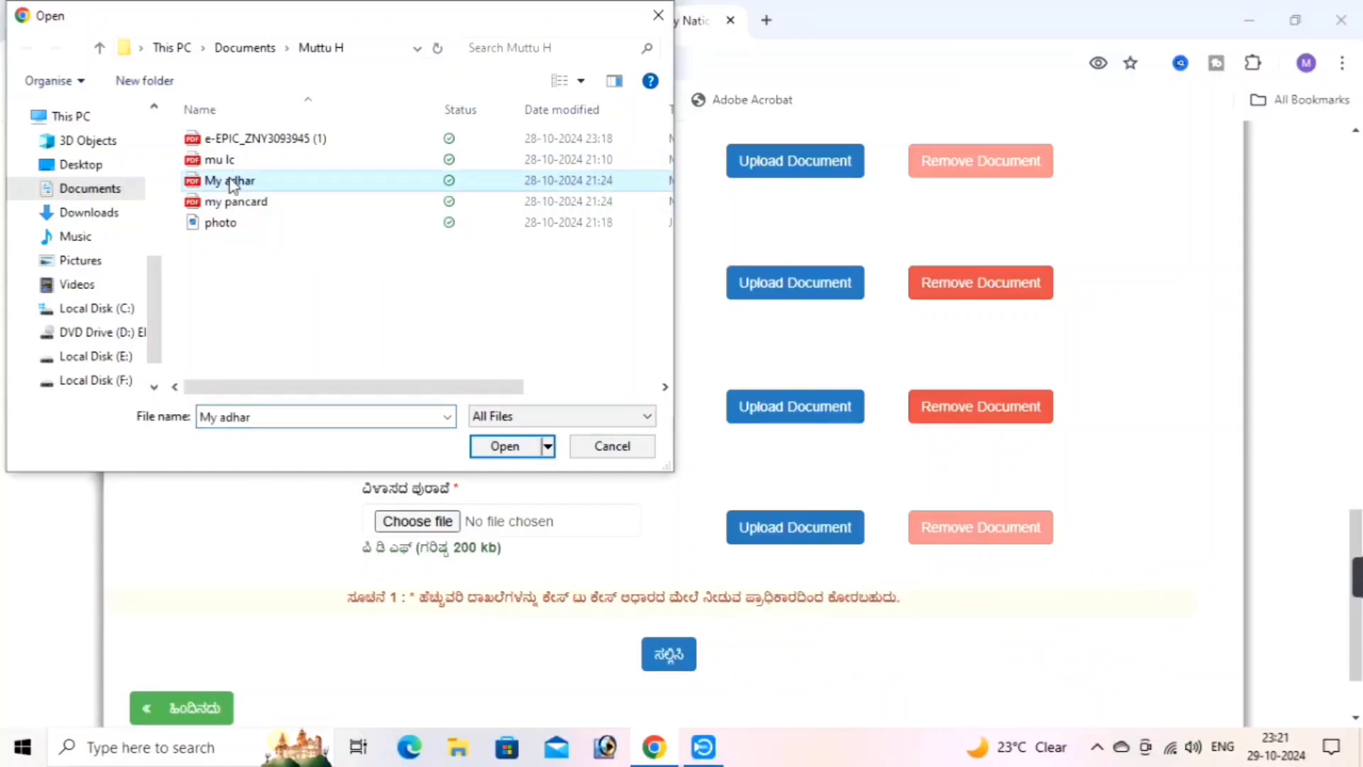
{"action": "left_click", "coordinate": [507, 447]}
{"action": "left_click", "coordinate": [766, 541]}
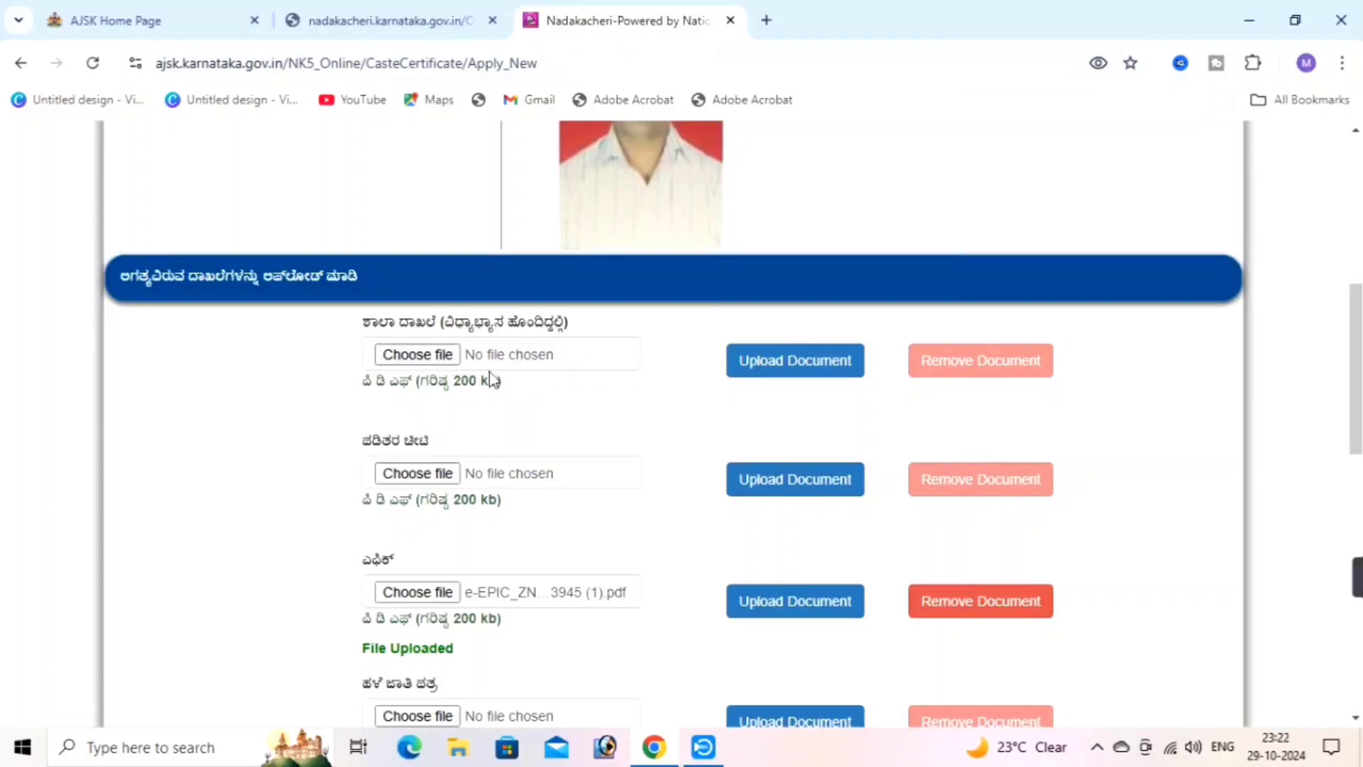
Upload mu lc.pdf as the school record document
{"action": "left_click", "coordinate": [423, 359]}
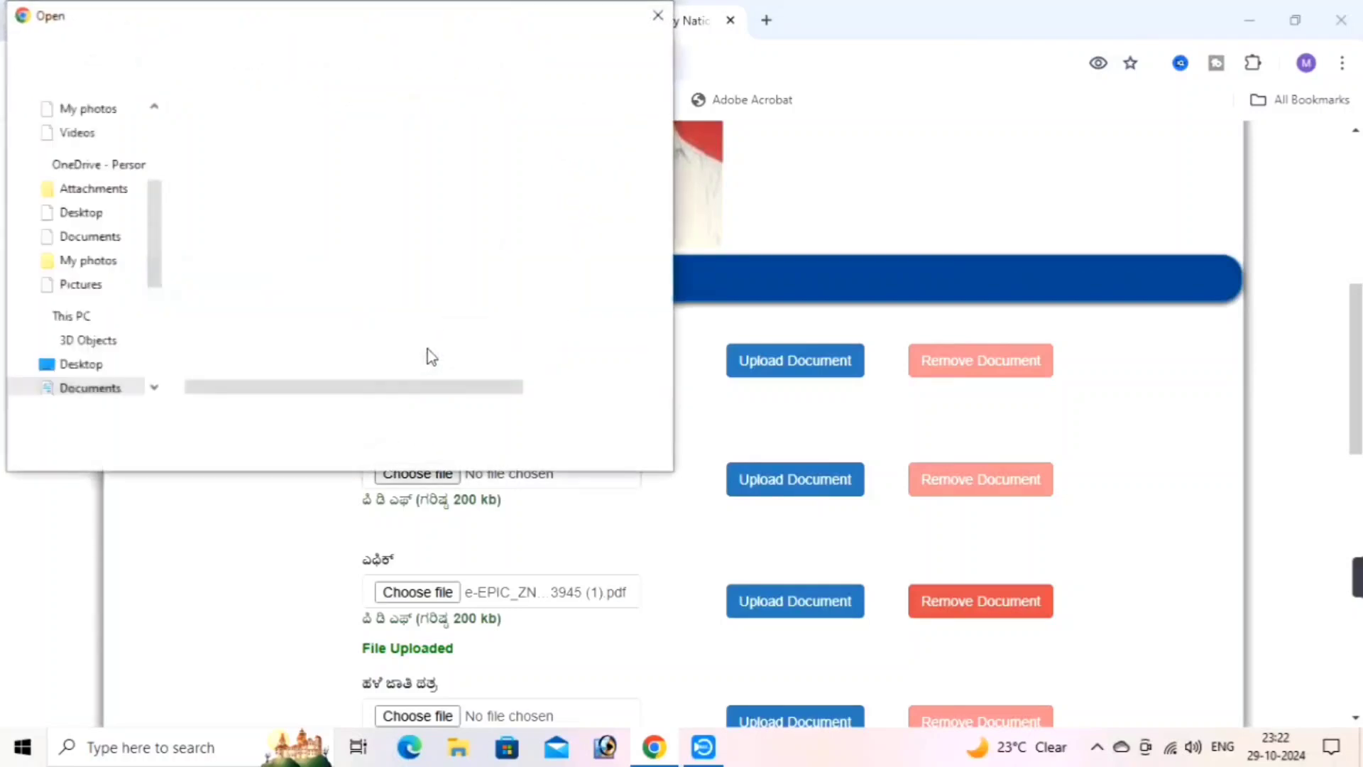
{"action": "left_click", "coordinate": [261, 162]}
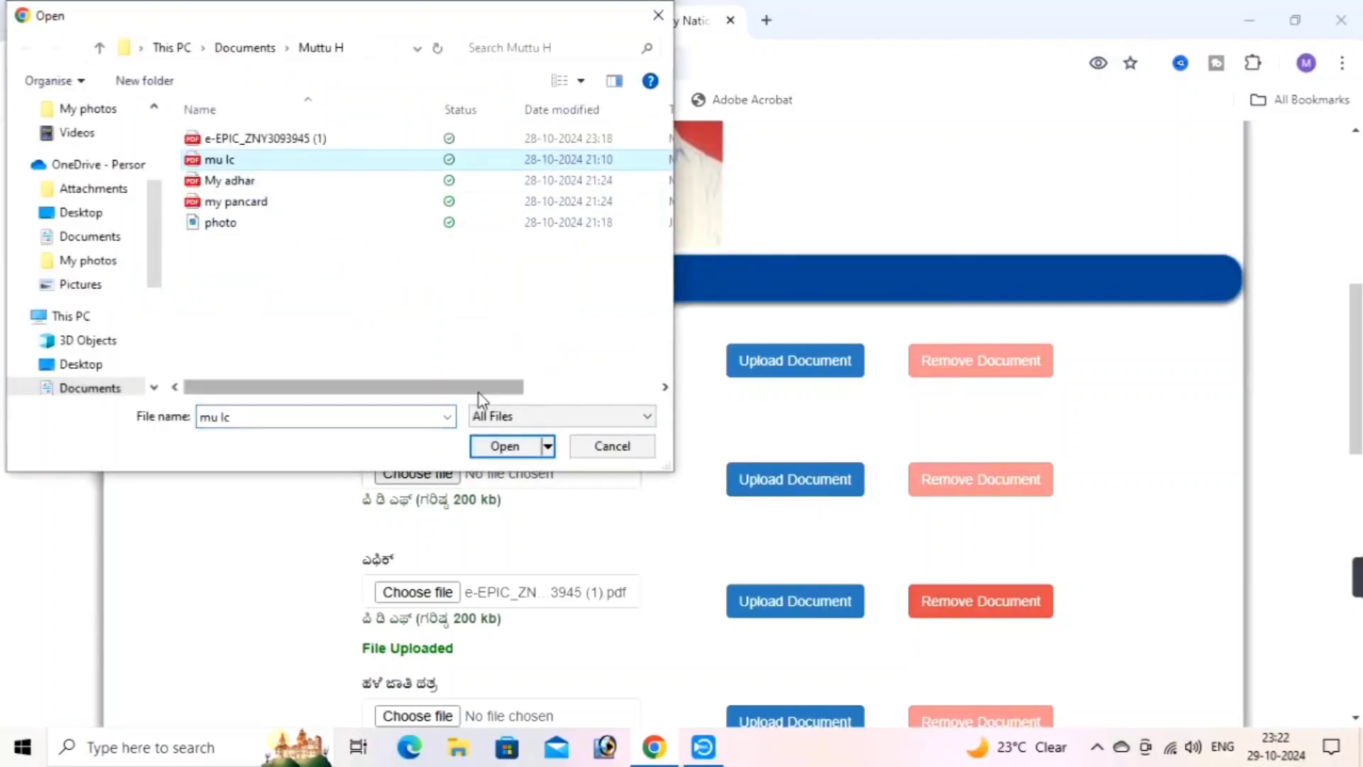
{"action": "left_click", "coordinate": [503, 446]}
{"action": "left_click", "coordinate": [783, 368]}
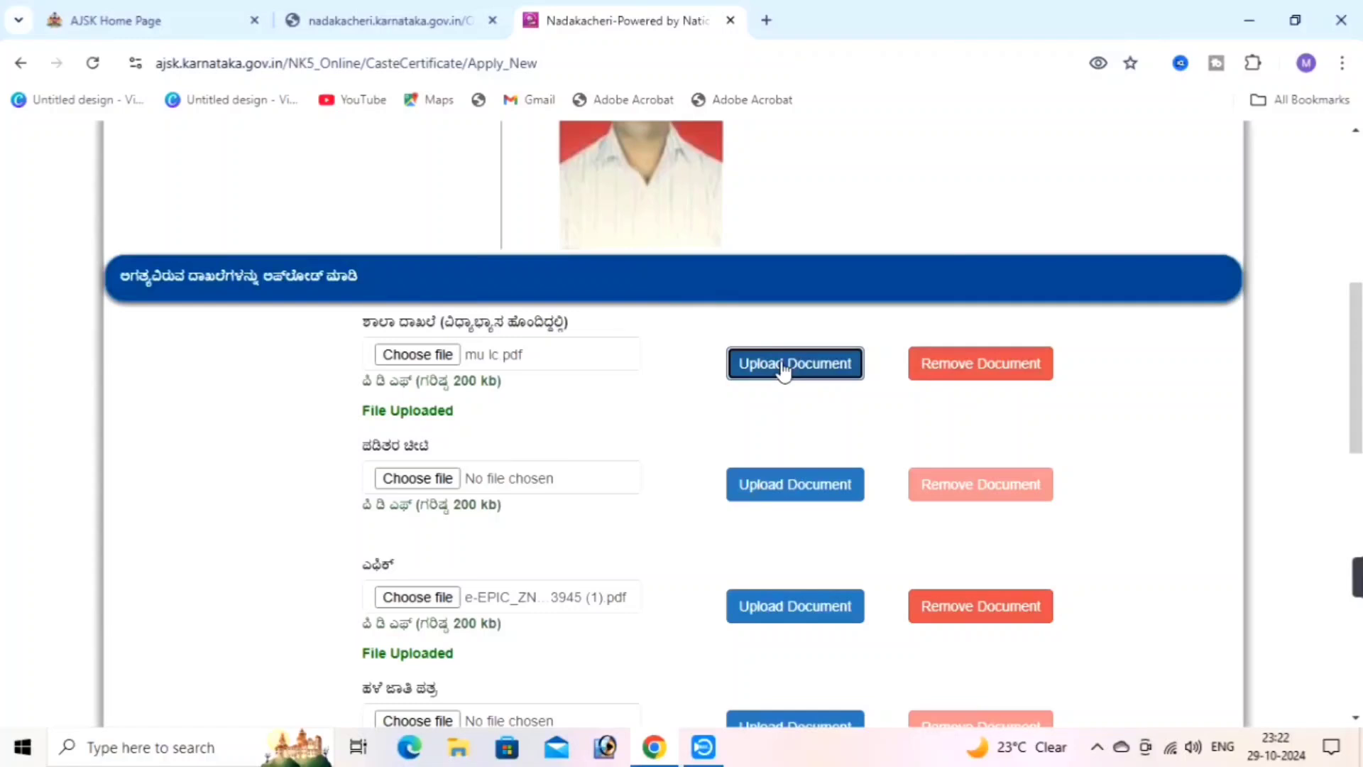
{"action": "scroll", "coordinate": [582, 415], "scroll_direction": "down", "scroll_amount": 9}
{"action": "scroll", "coordinate": [588, 412], "scroll_direction": "down", "scroll_amount": 3}
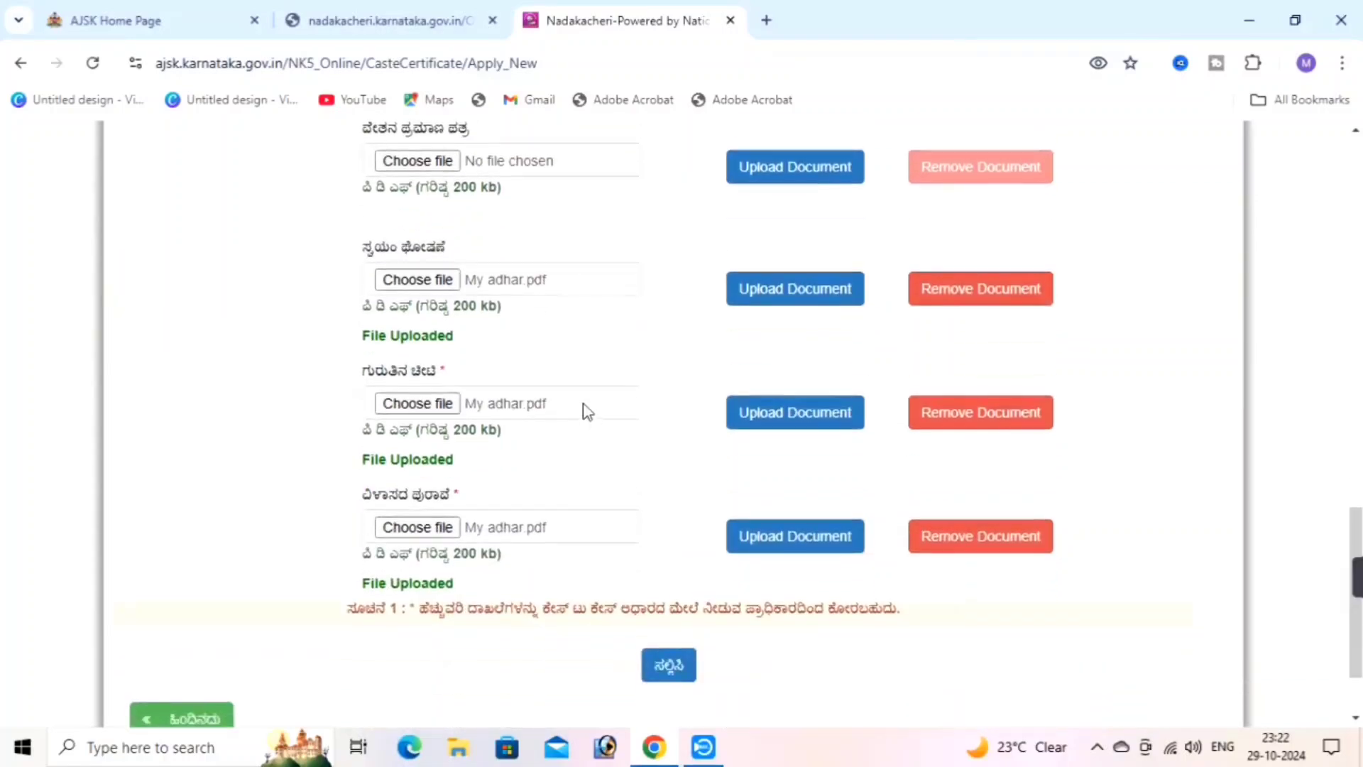
{"action": "scroll", "coordinate": [584, 423], "scroll_direction": "down", "scroll_amount": 2}
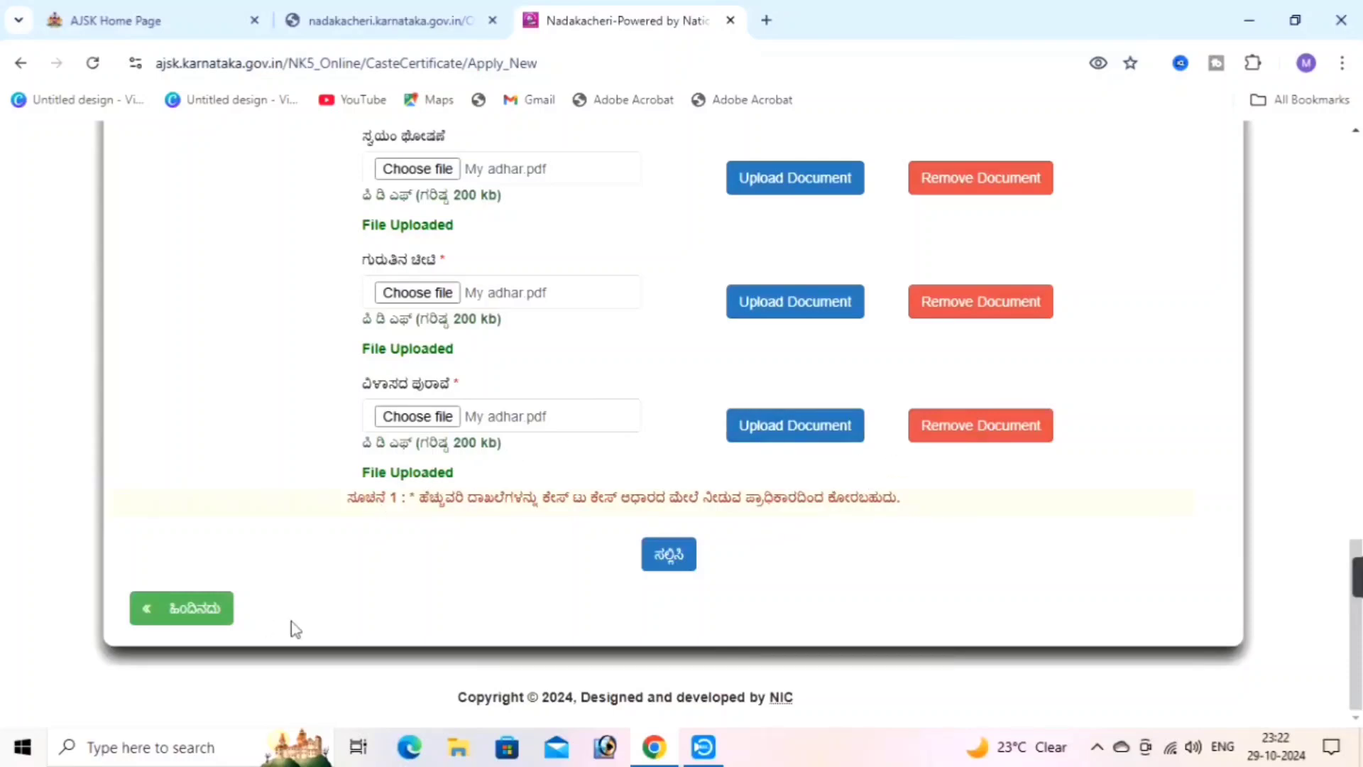
Submit the caste certificate application with its uploaded documents and acknowledge the confirmation alert
{"action": "left_click", "coordinate": [665, 561]}
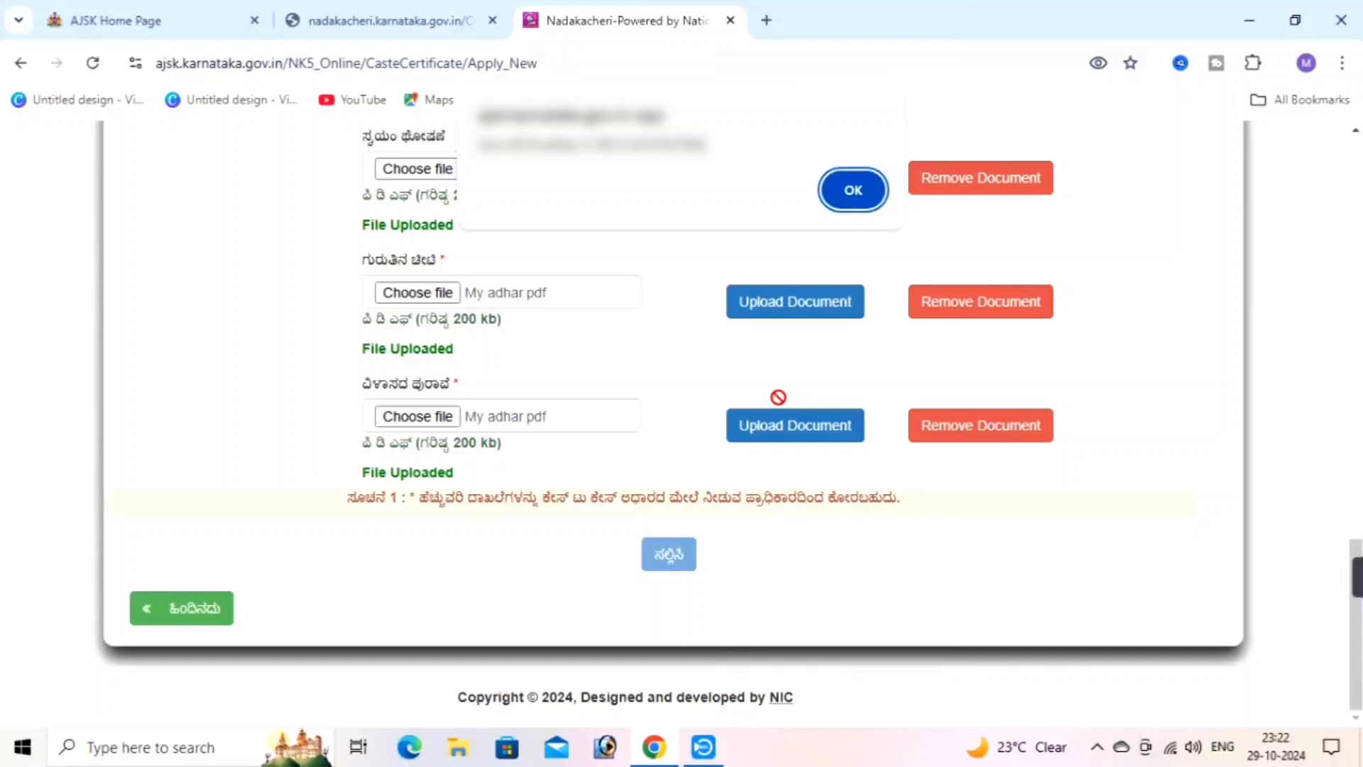
{"action": "left_click", "coordinate": [864, 189]}
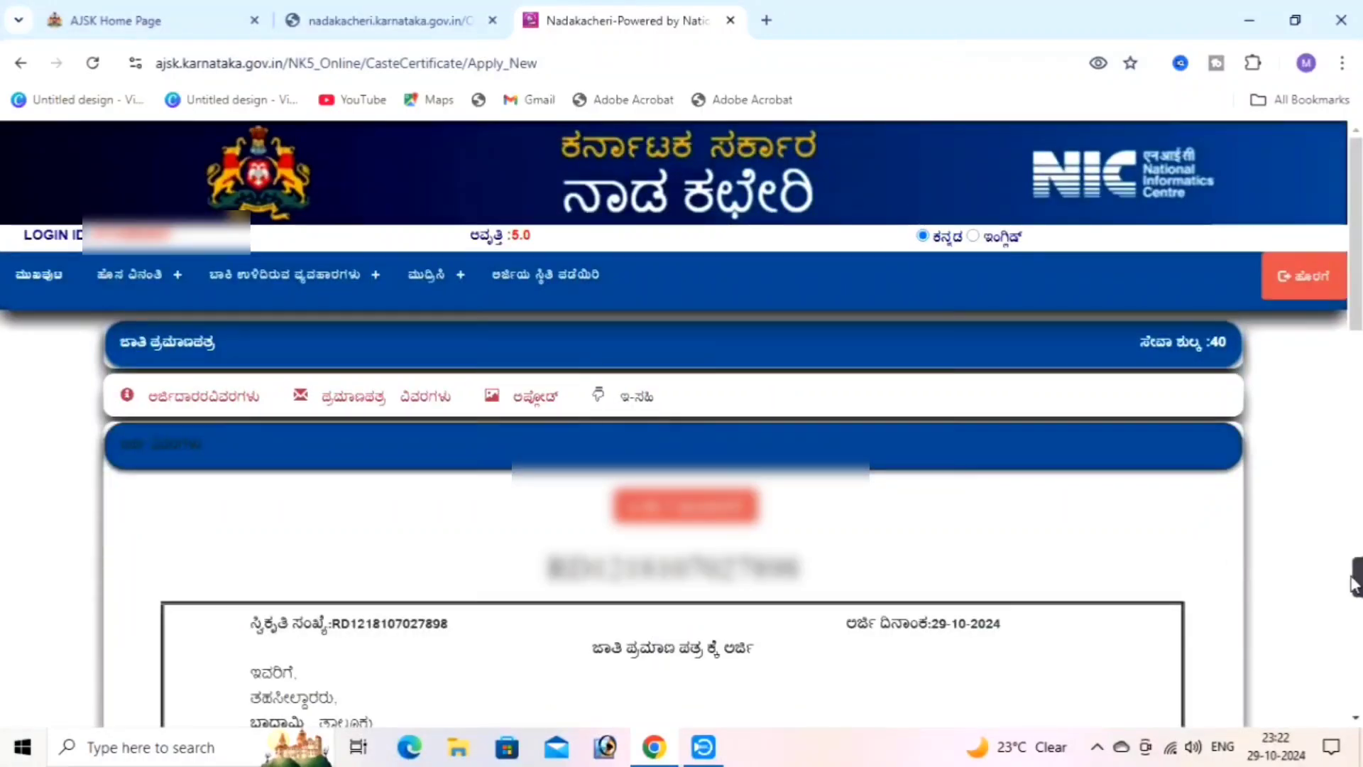
{"action": "mouse_move", "coordinate": [1356, 579]}
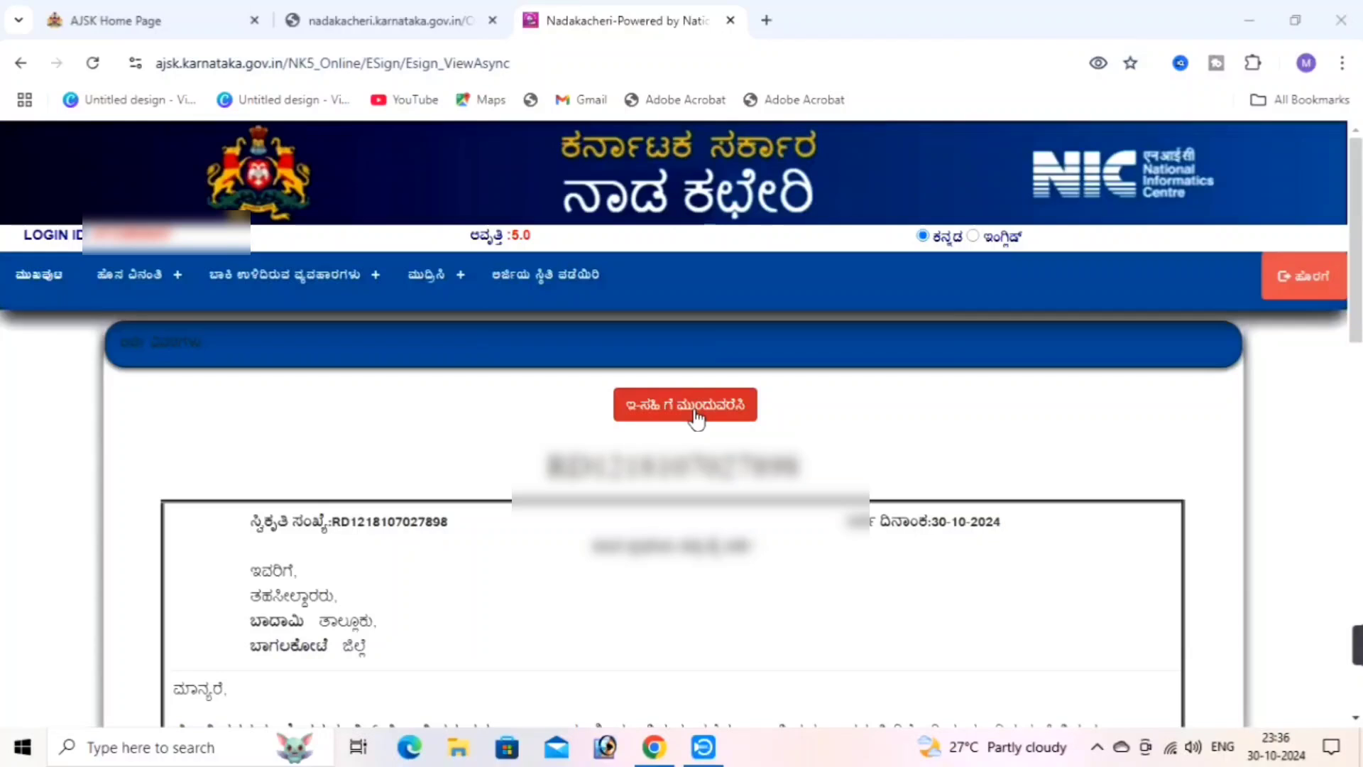
E-sign the application in C-DAC eSign by requesting an Aadhaar OTP and submitting the received code
{"action": "left_click", "coordinate": [695, 411]}
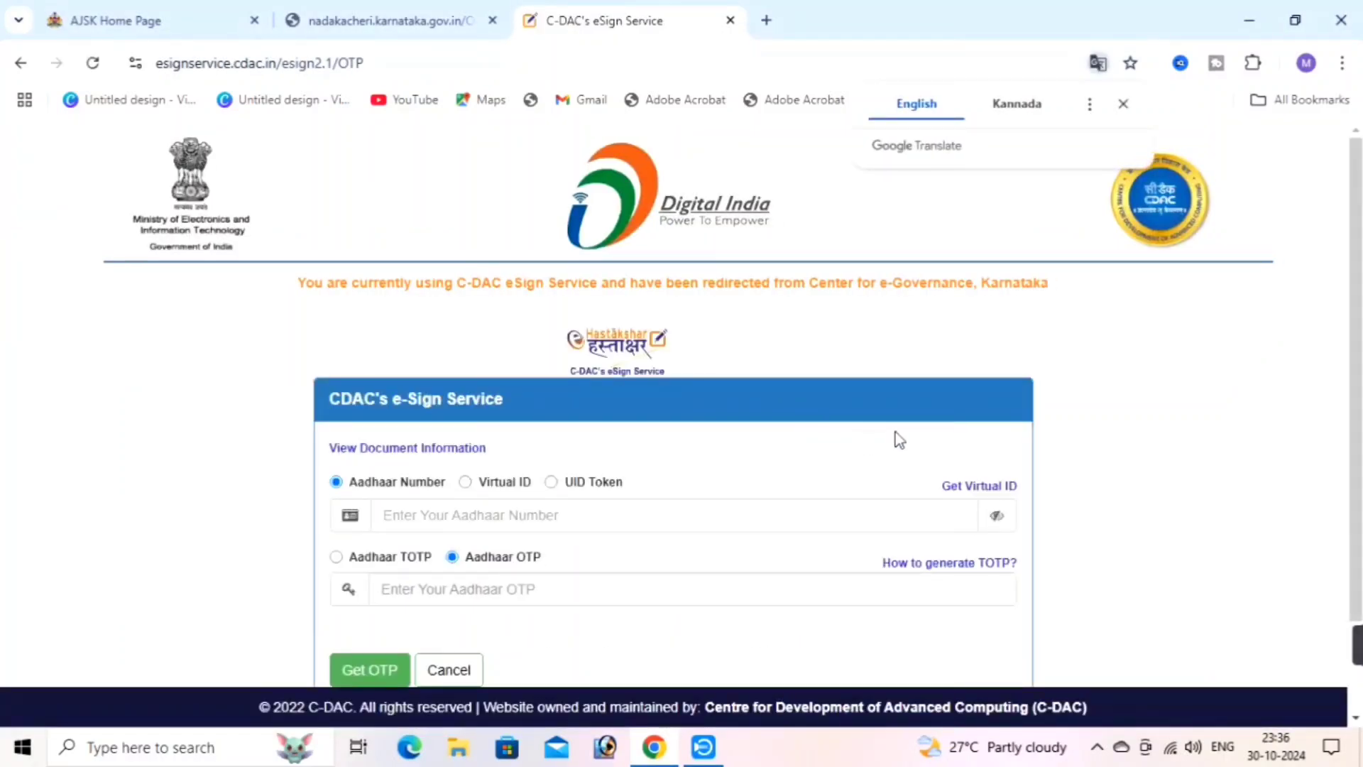
{"action": "scroll", "coordinate": [899, 440], "scroll_direction": "down", "scroll_amount": 1}
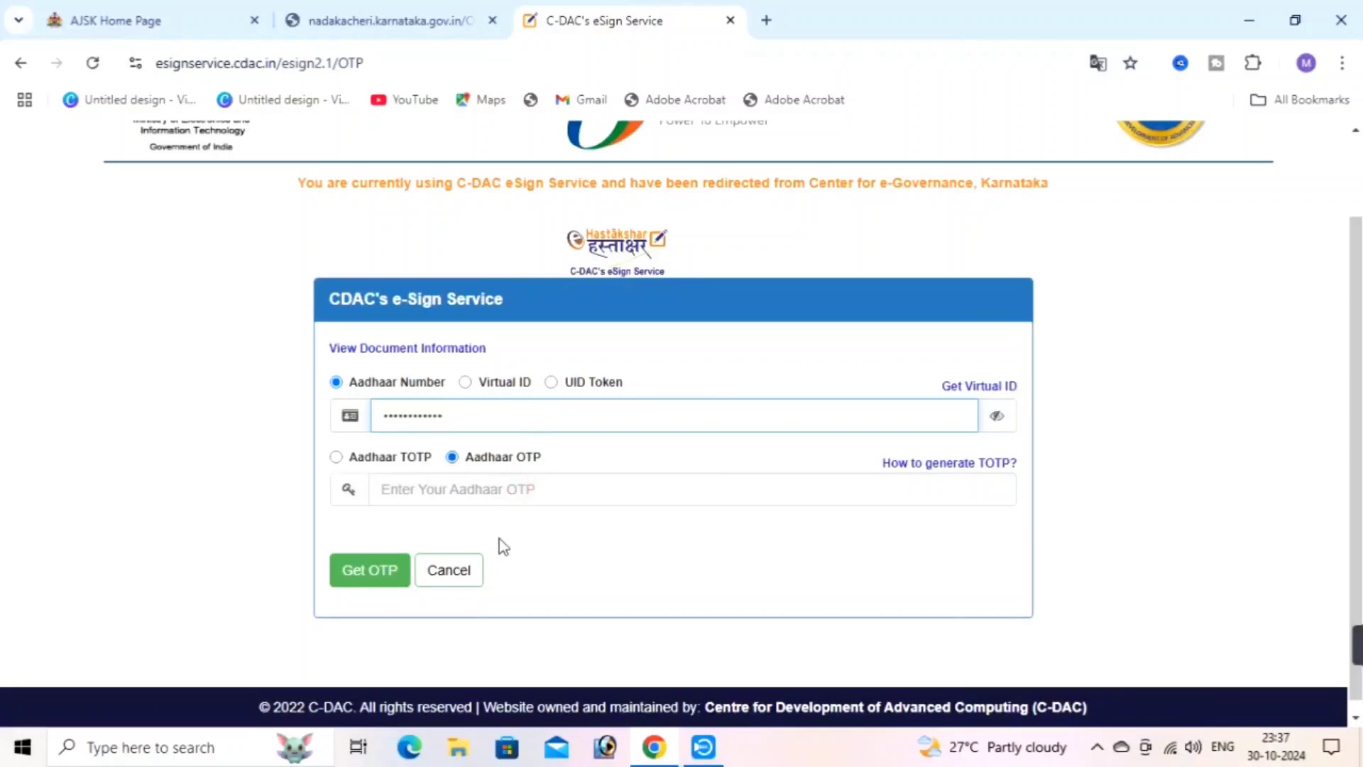
{"action": "left_click", "coordinate": [374, 586]}
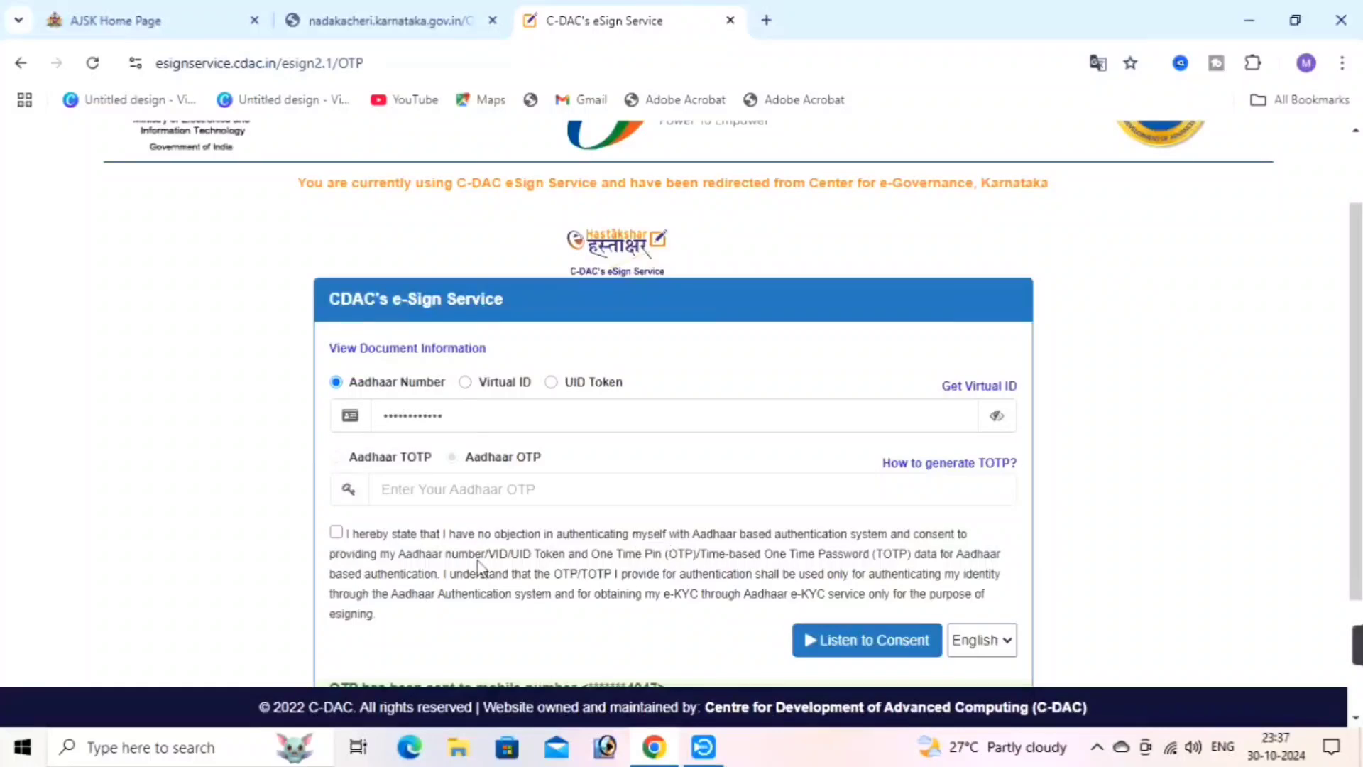
{"action": "left_click", "coordinate": [455, 487]}
{"action": "type", "text": "••••"}
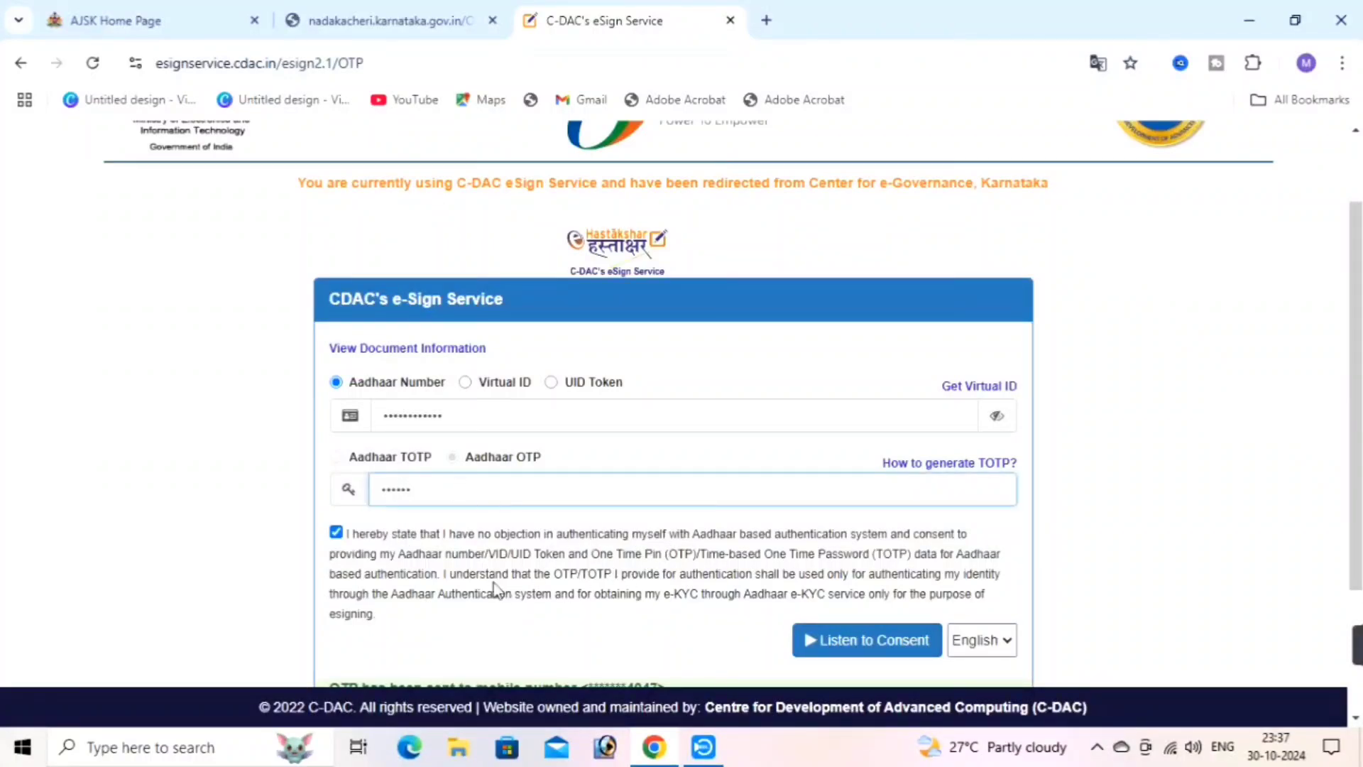
{"action": "scroll", "coordinate": [762, 552], "scroll_direction": "down", "scroll_amount": 1}
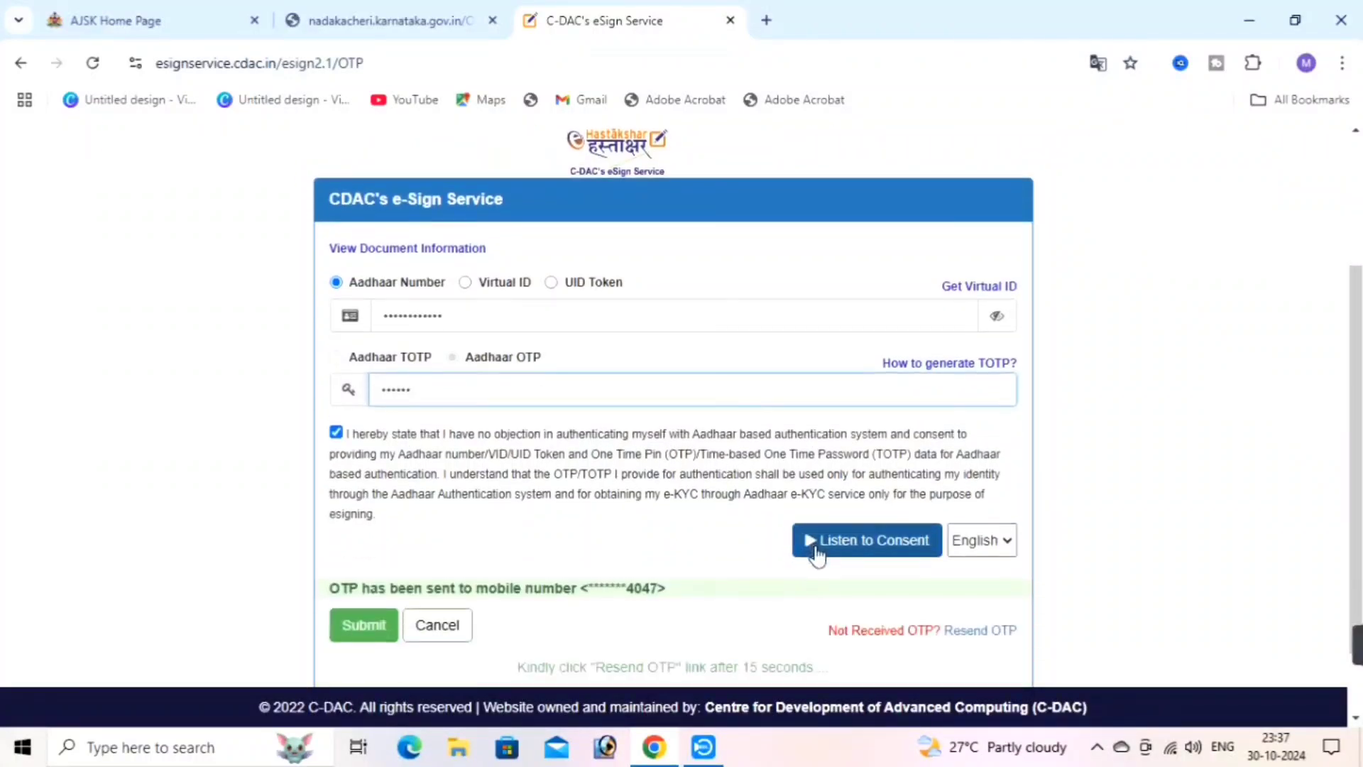
{"action": "left_click", "coordinate": [367, 630]}
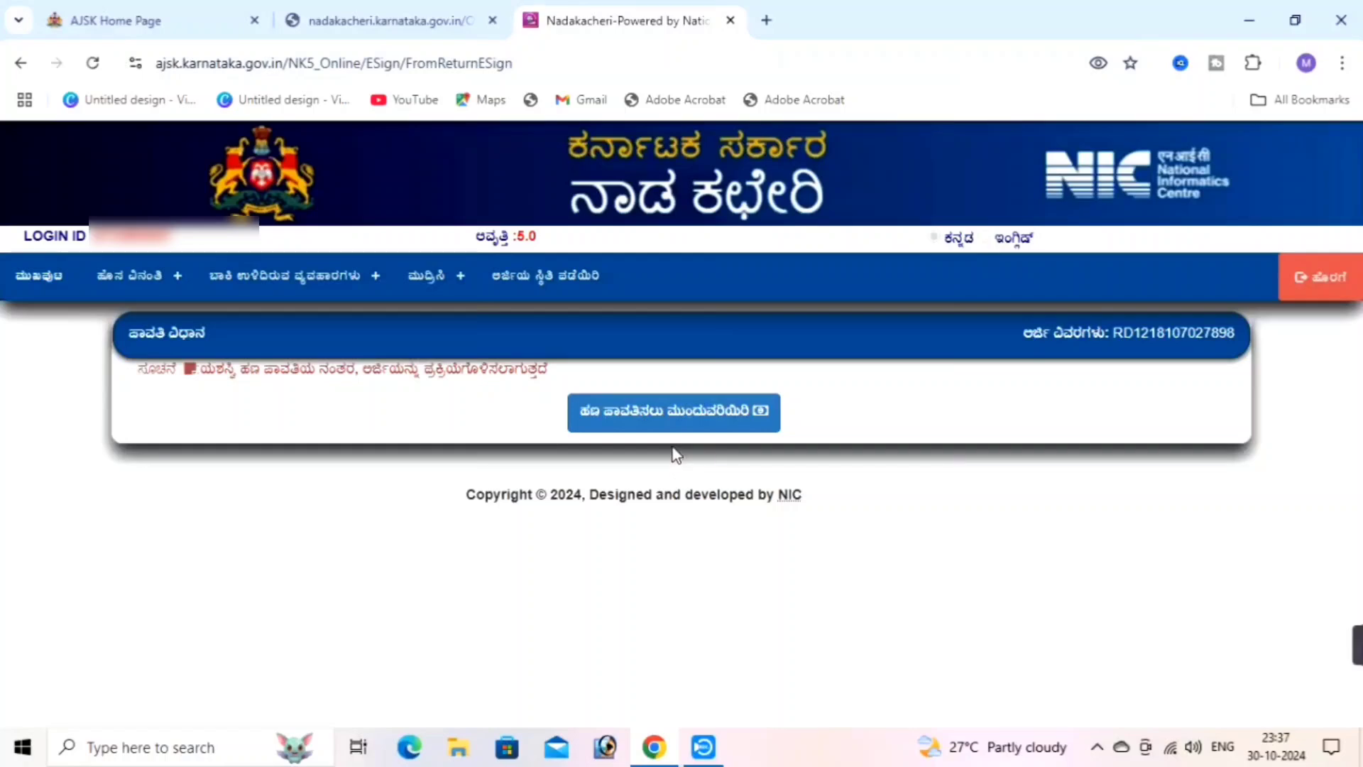
Accept all the payment Terms and Conditions and choose SBI ePay for the 40.00 fee
{"action": "left_click", "coordinate": [636, 411]}
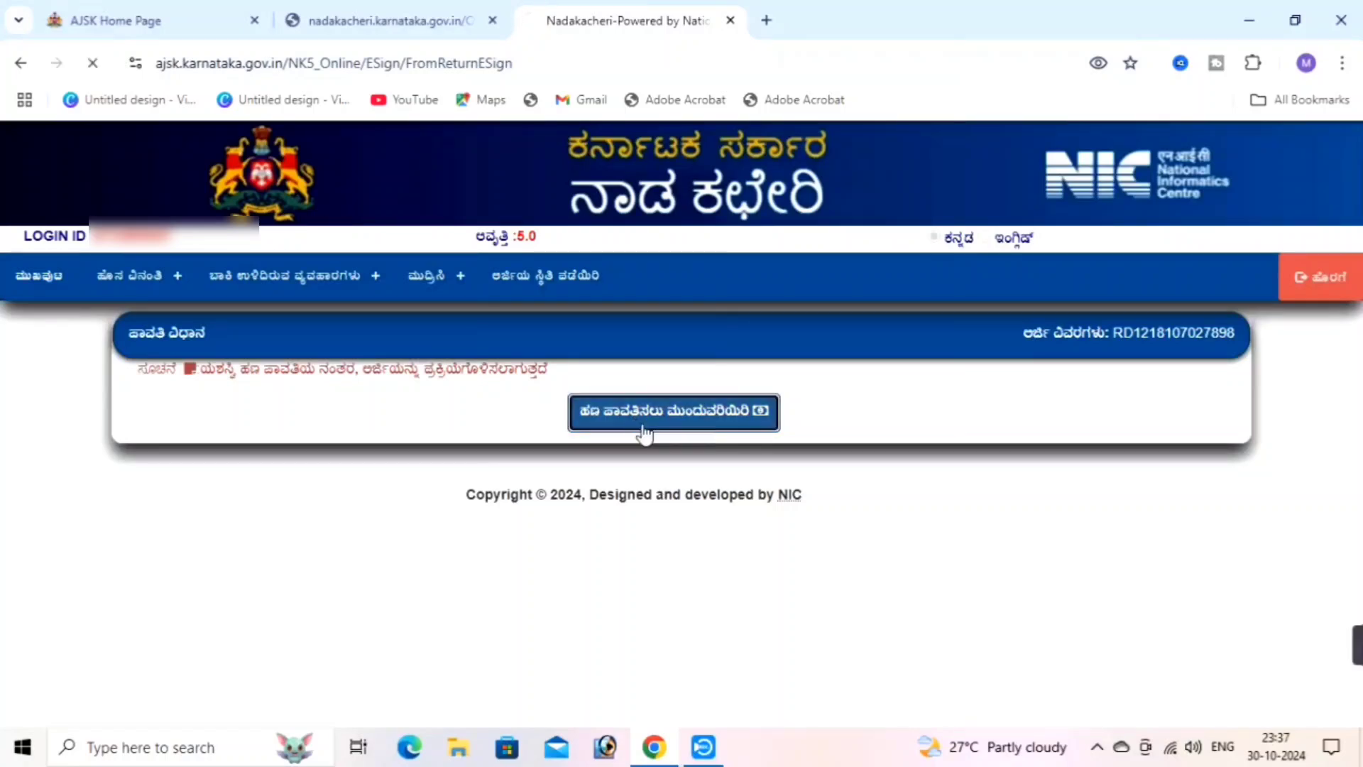
{"action": "scroll", "coordinate": [259, 568], "scroll_direction": "down", "scroll_amount": 5}
{"action": "left_click", "coordinate": [136, 581]}
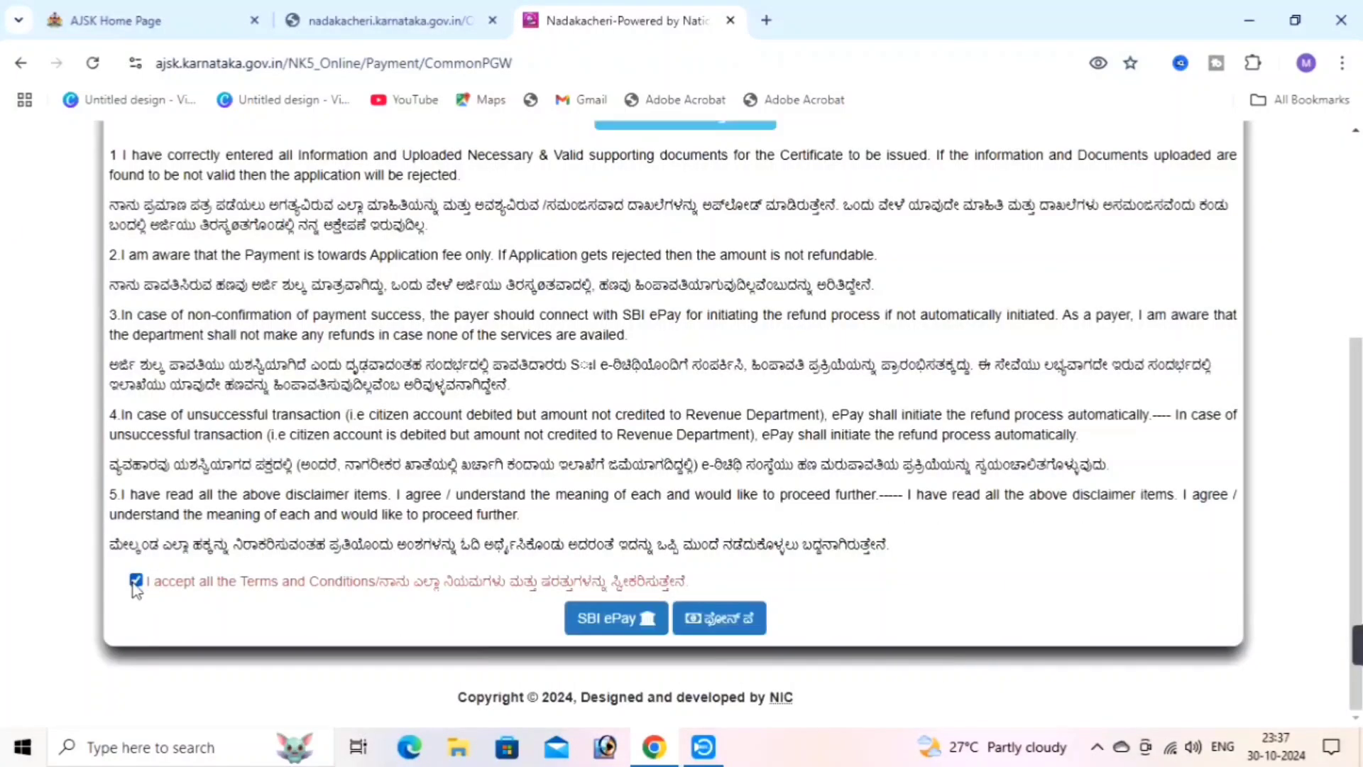
{"action": "left_click", "coordinate": [612, 625]}
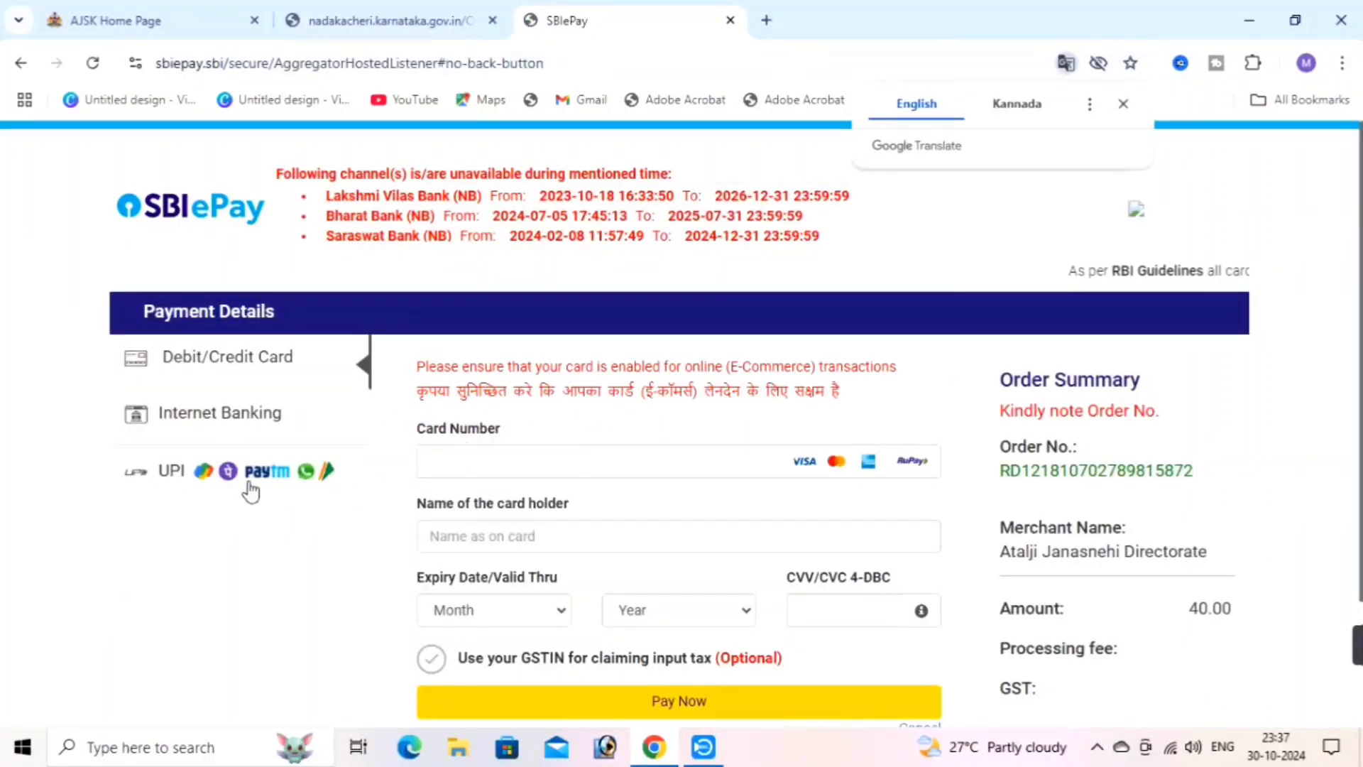
Pay the 40.00 fee in SBI ePay using the UPI QR option
{"action": "left_click", "coordinate": [199, 477]}
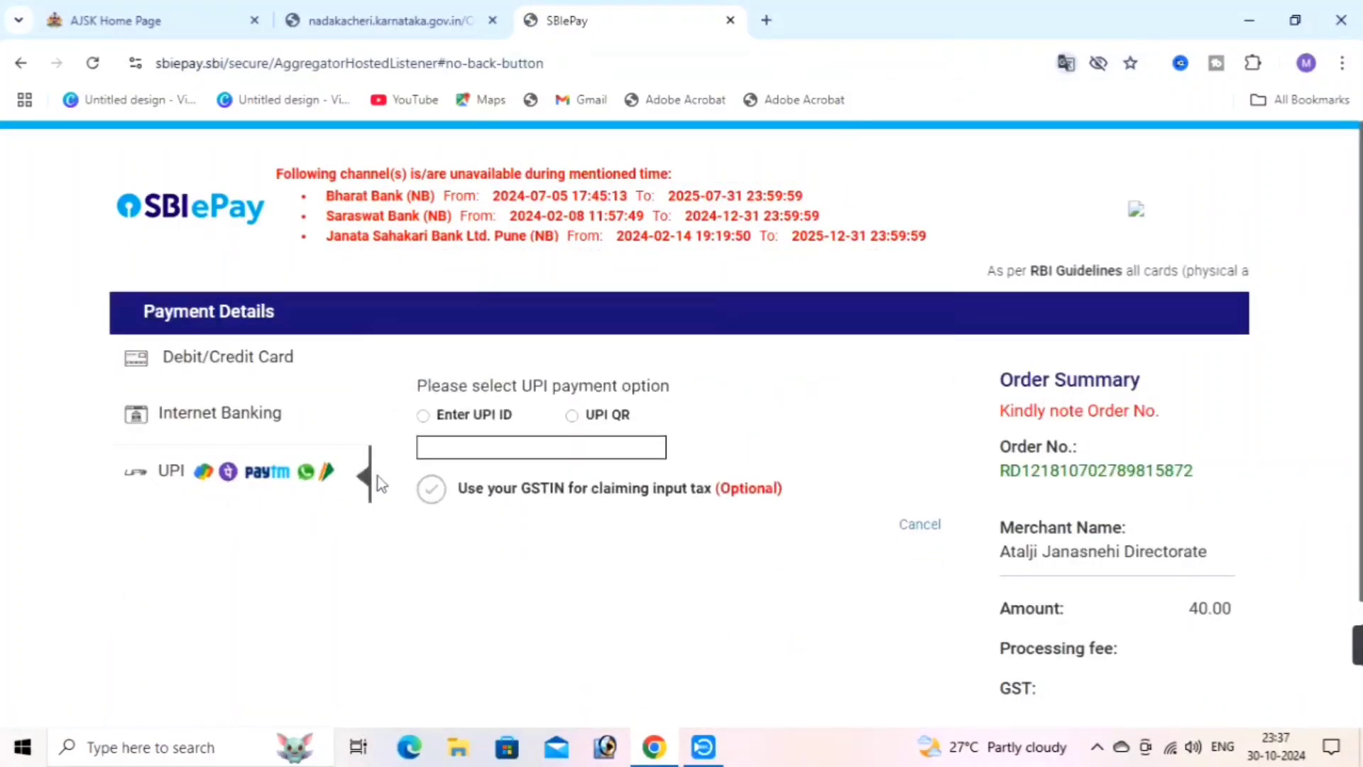
{"action": "left_click", "coordinate": [572, 413]}
{"action": "left_click", "coordinate": [666, 530]}
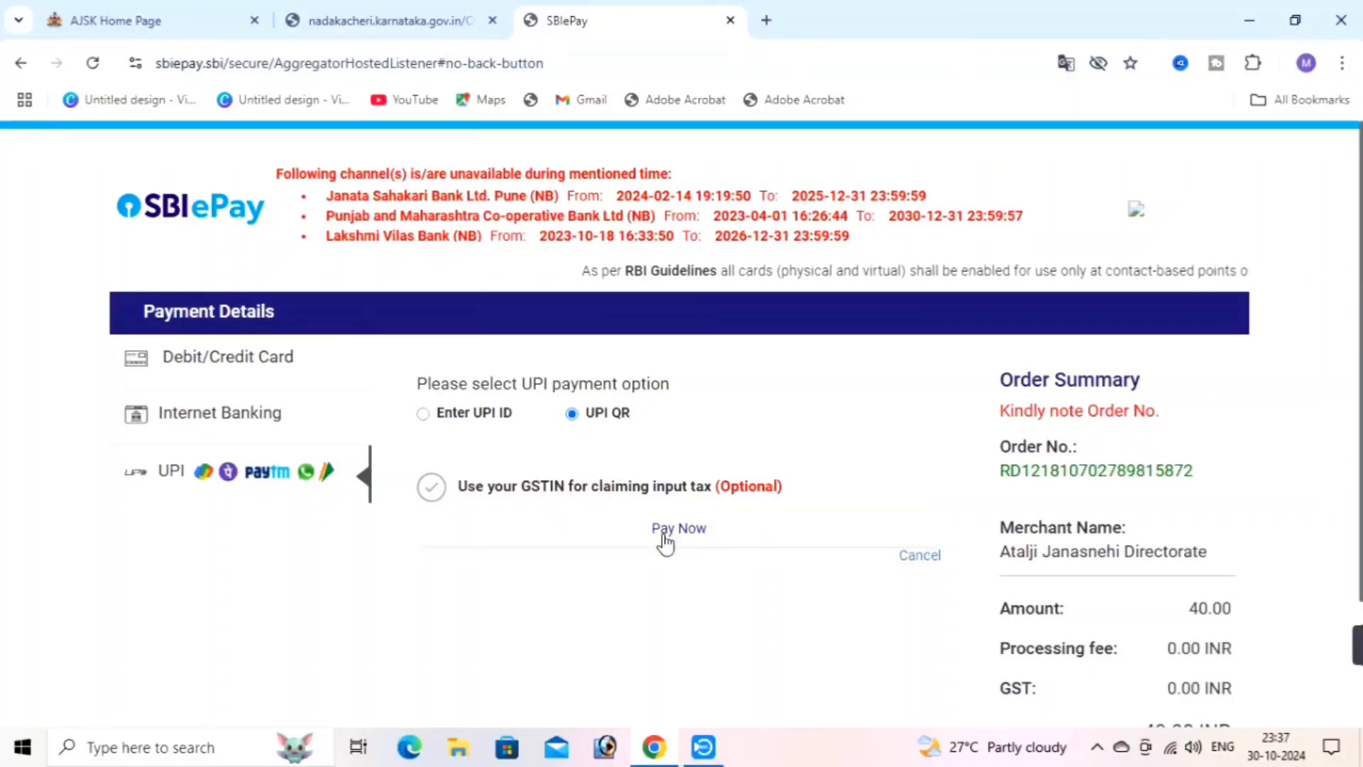
{"action": "left_click", "coordinate": [671, 538]}
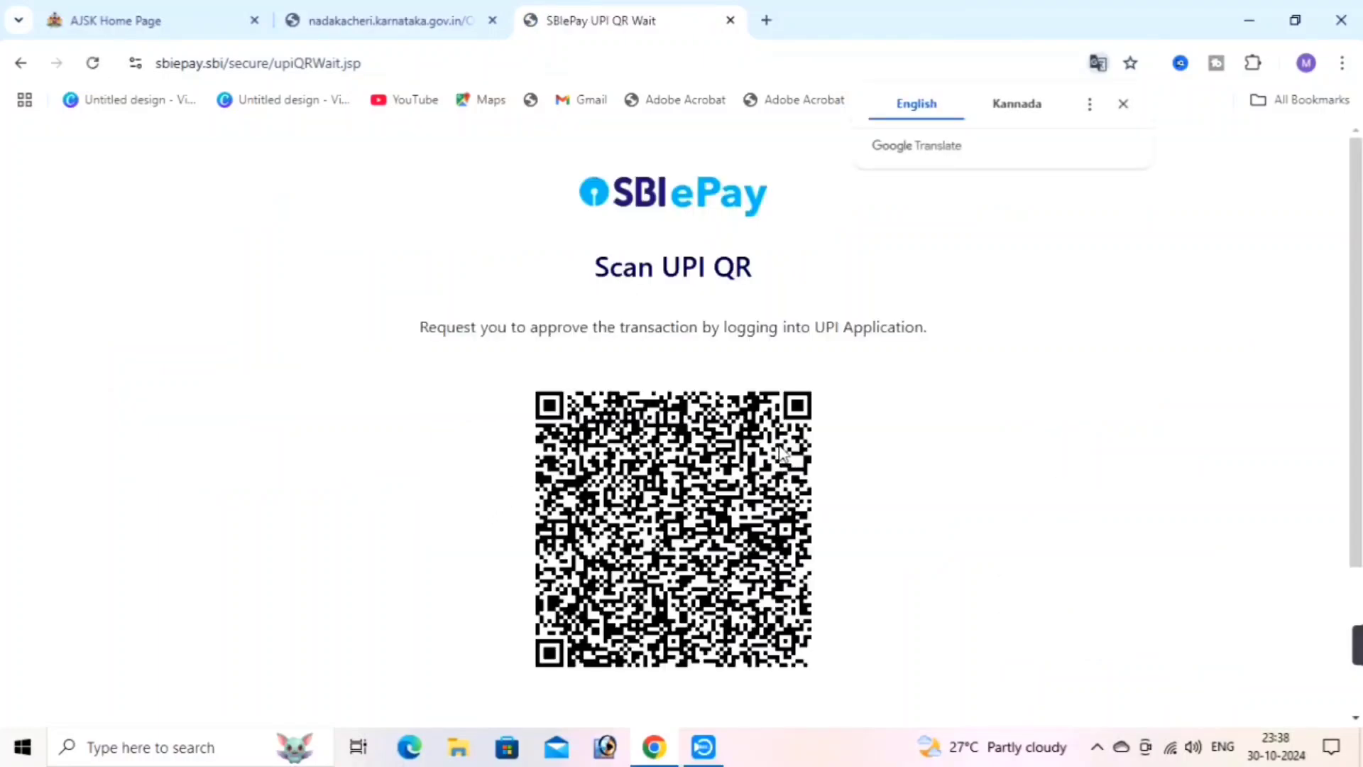
{"action": "scroll", "coordinate": [781, 455], "scroll_direction": "down", "scroll_amount": 3}
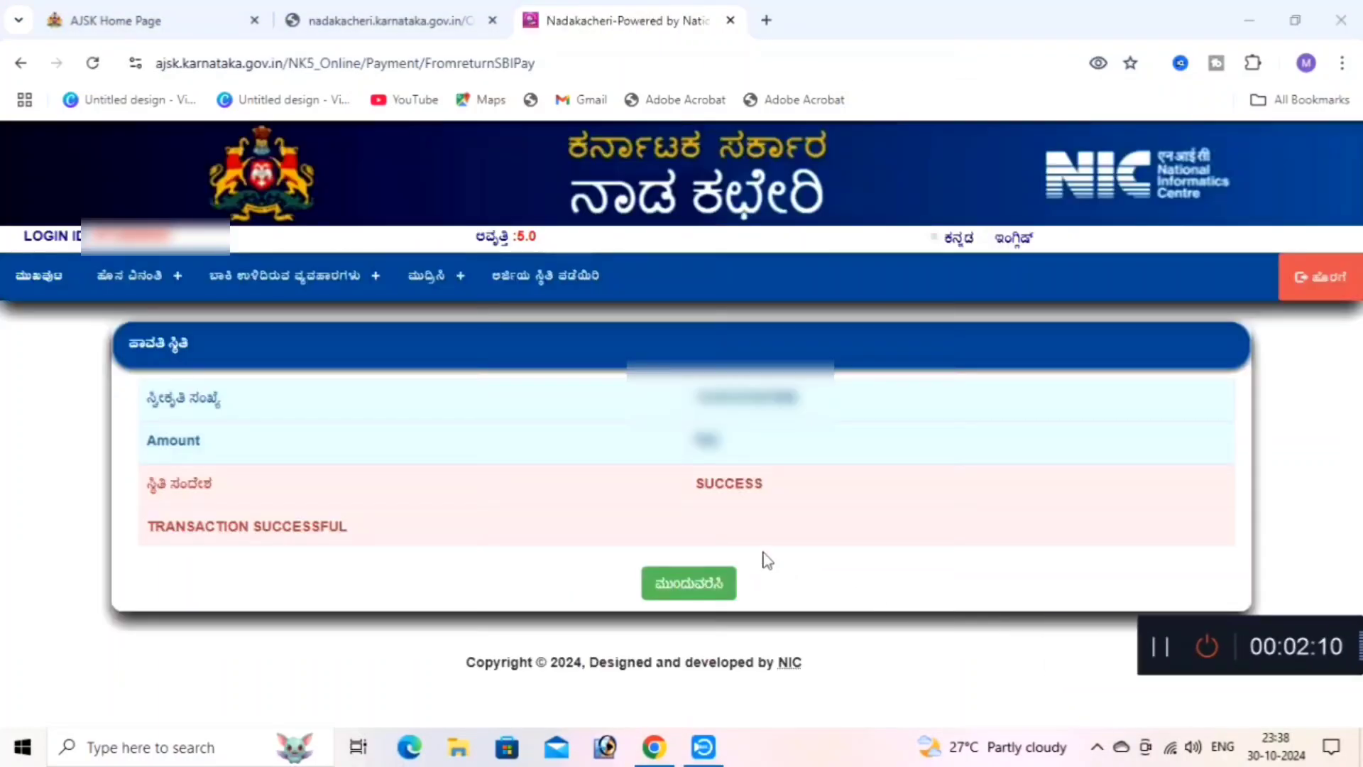
Continue past TRANSACTION SUCCESSFUL and download the e-signed application file
{"action": "left_click", "coordinate": [698, 598]}
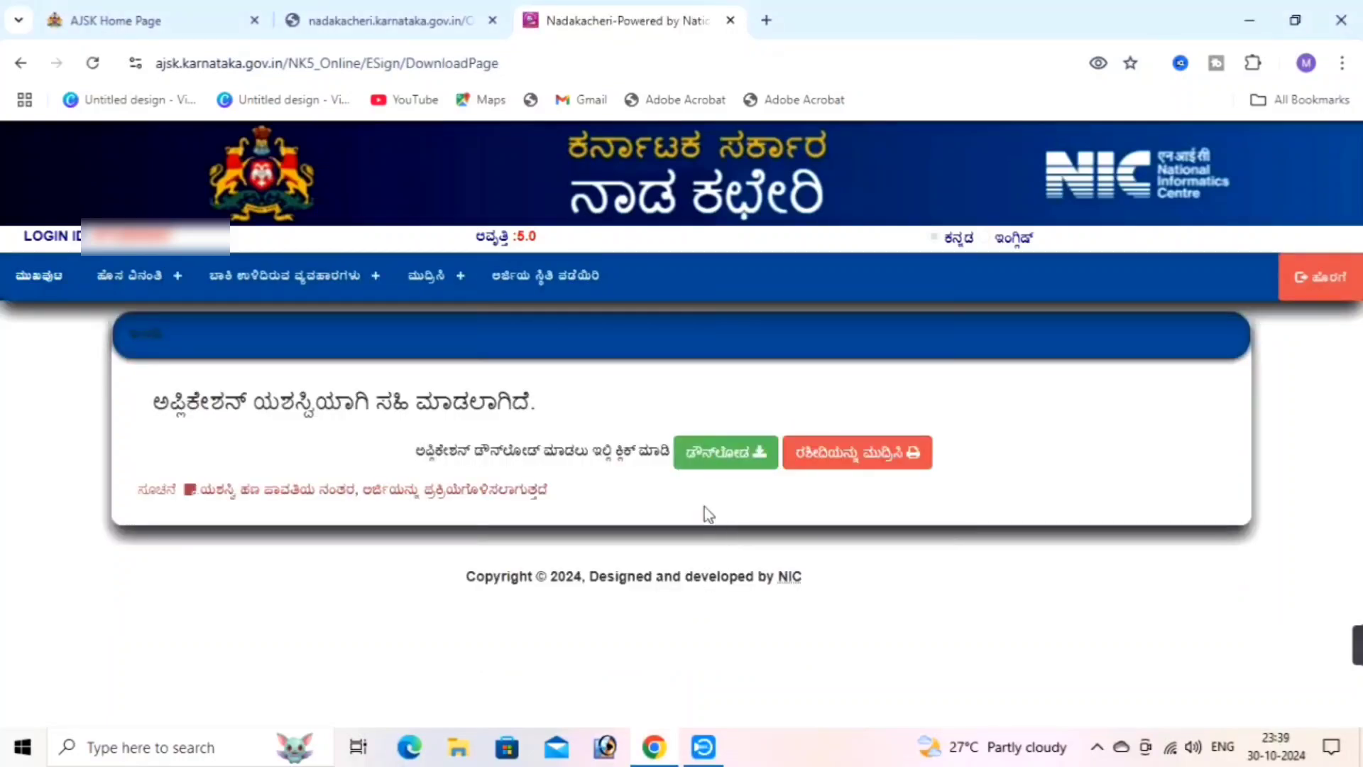
{"action": "left_click", "coordinate": [721, 468]}
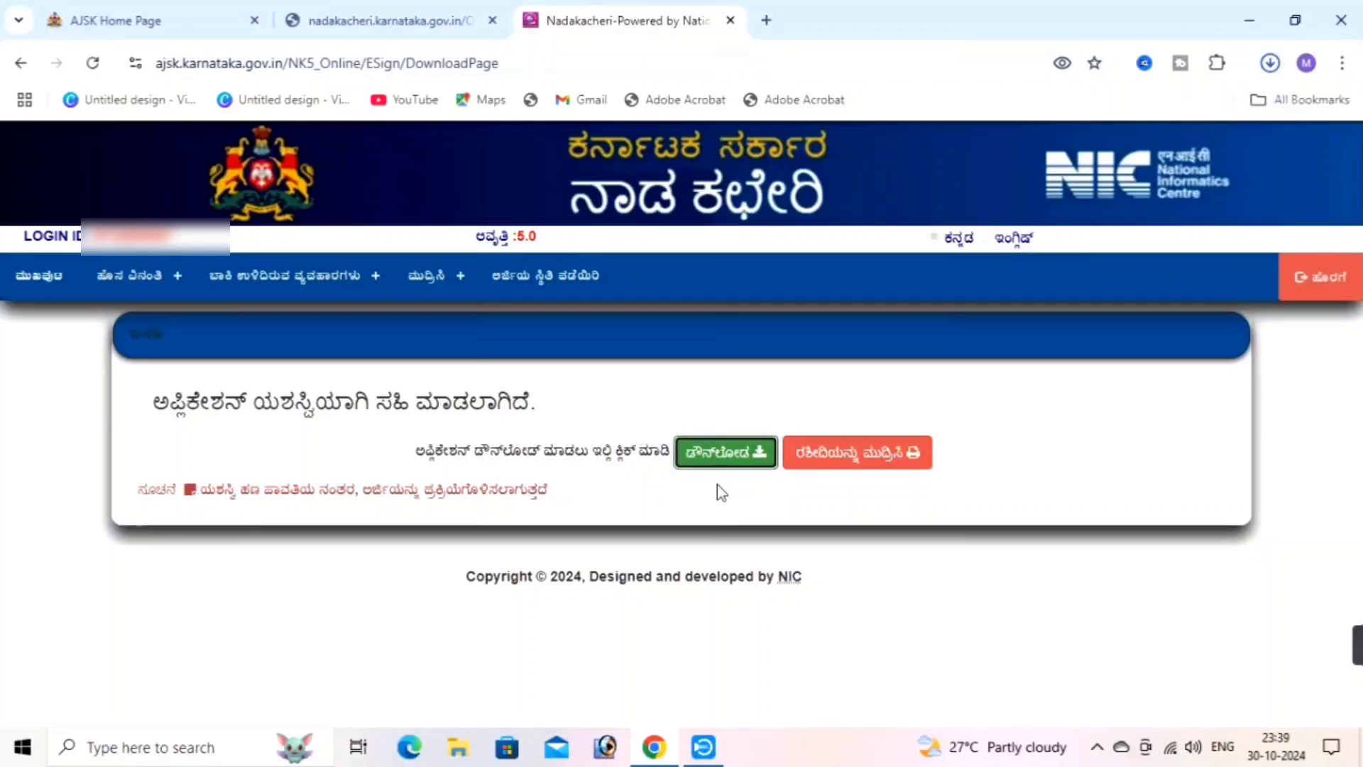
Open the NK-GOK fee receipt in Chrome's print dialog for EPSON L5190 Series, one copy
{"action": "left_click", "coordinate": [848, 462]}
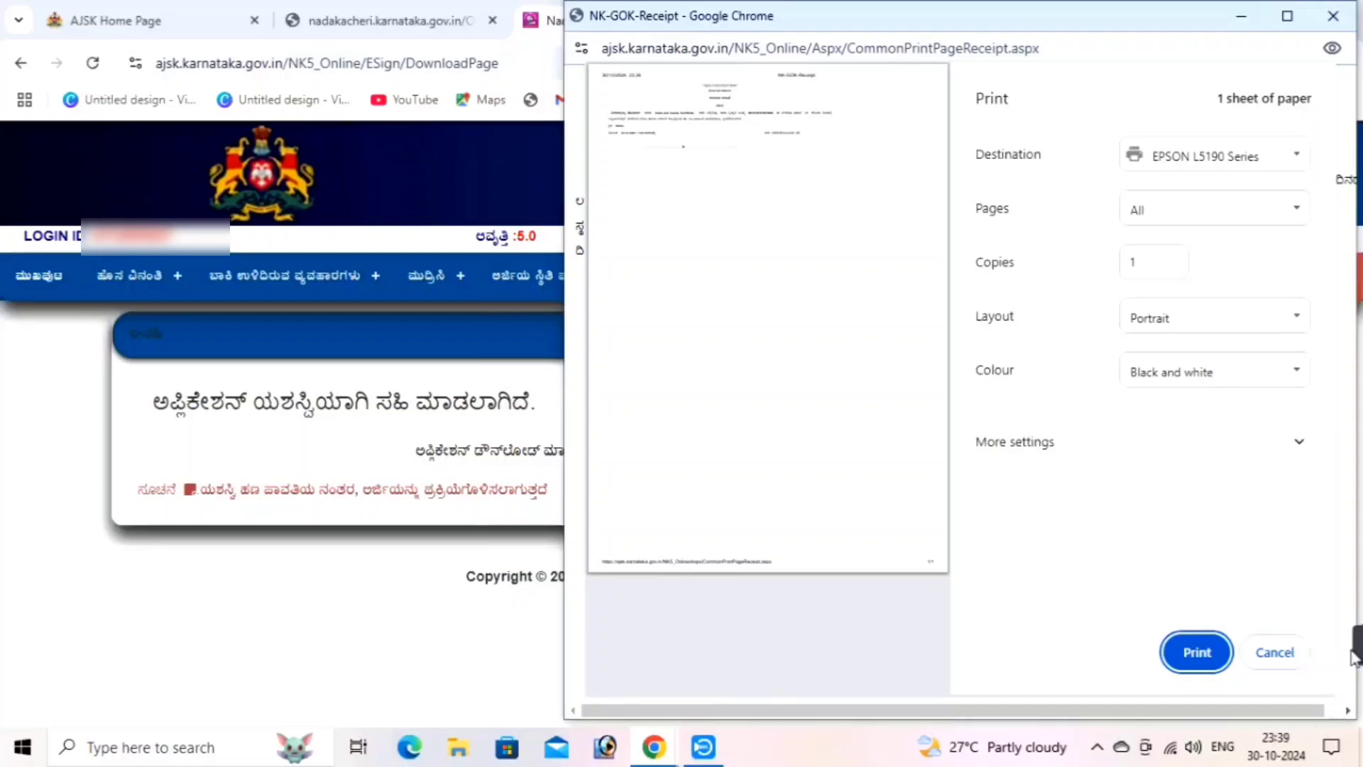
{"action": "mouse_move", "coordinate": [1355, 646]}
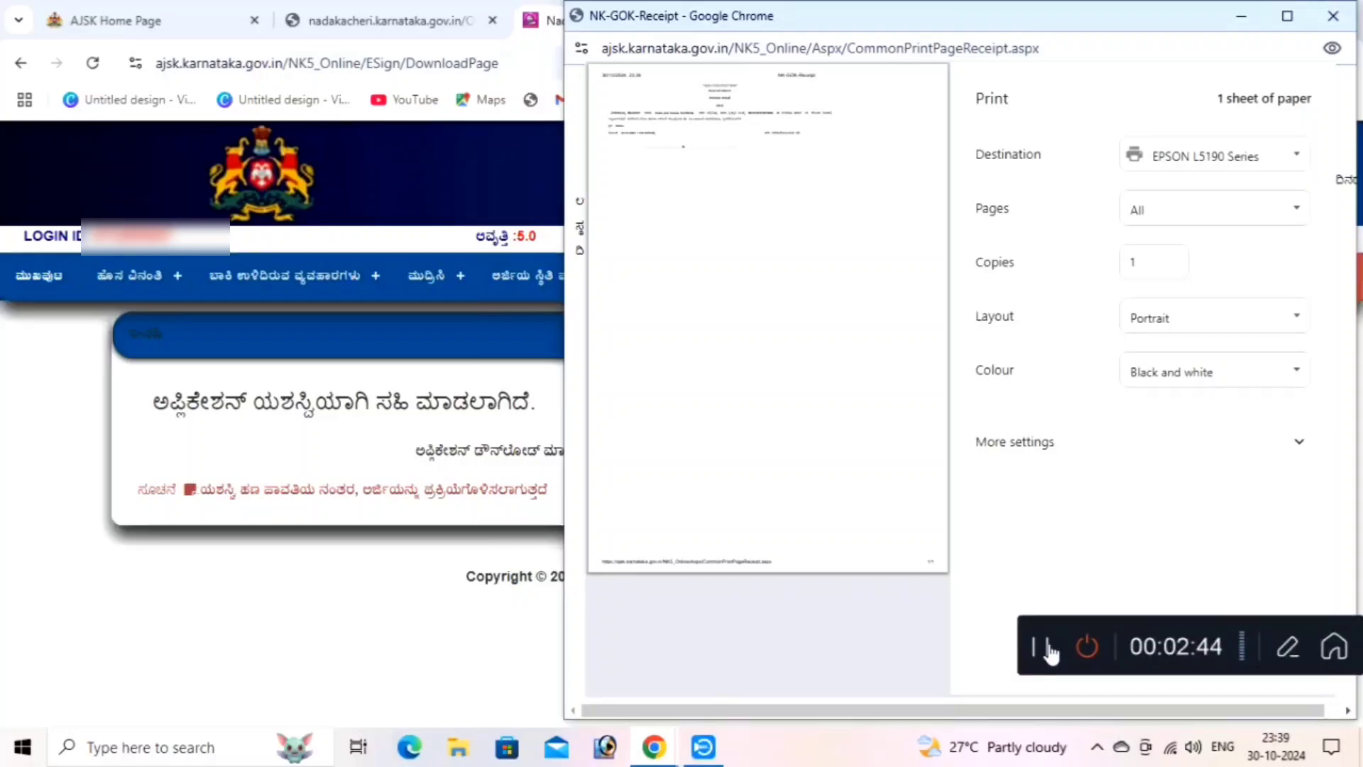